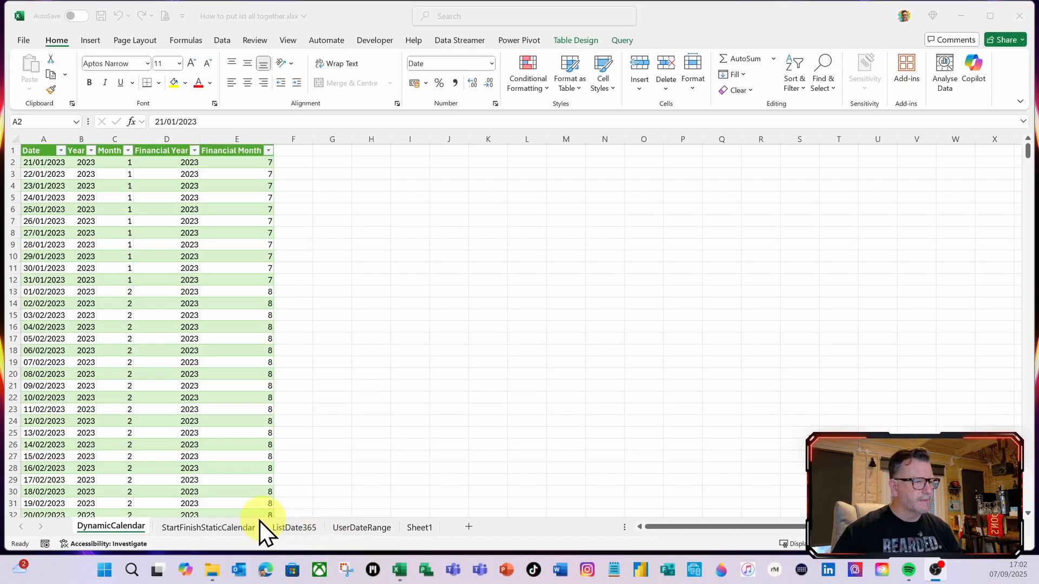
# Show the workbook's queries and connections and delete the StartFinishStaticCalendar query.
pyautogui.click(209, 528)
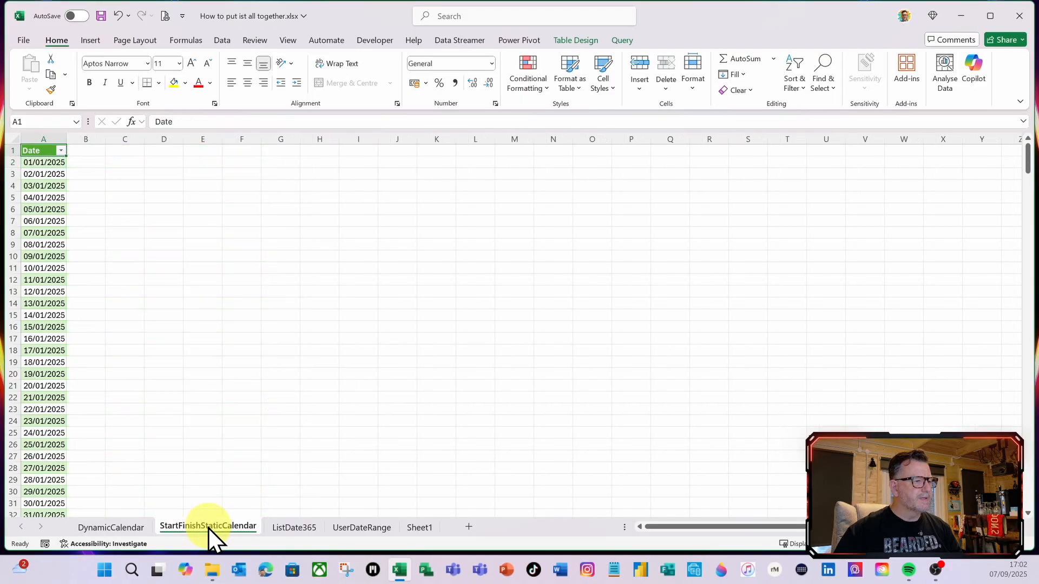
pyautogui.click(226, 46)
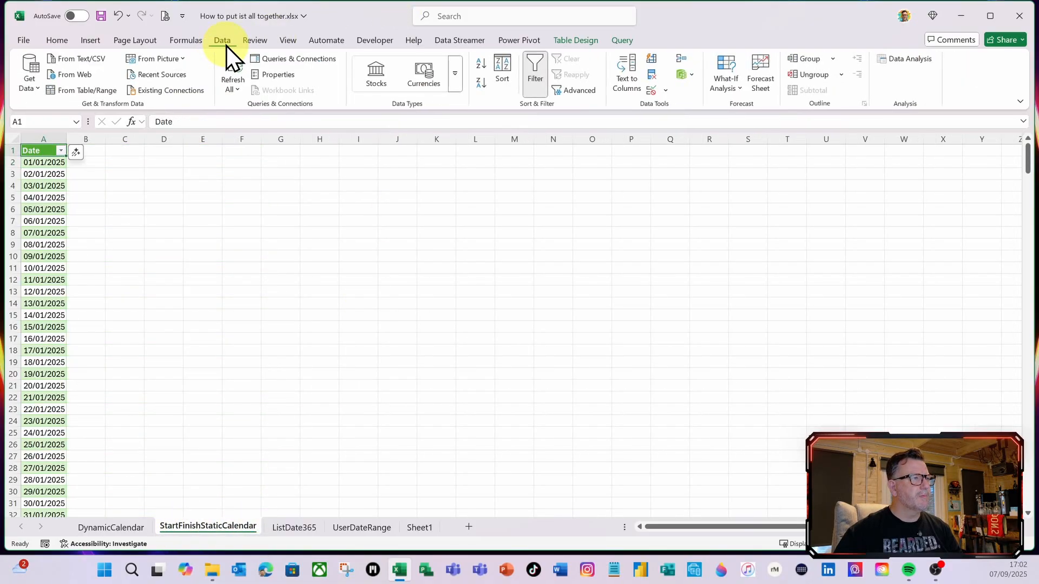
pyautogui.click(295, 59)
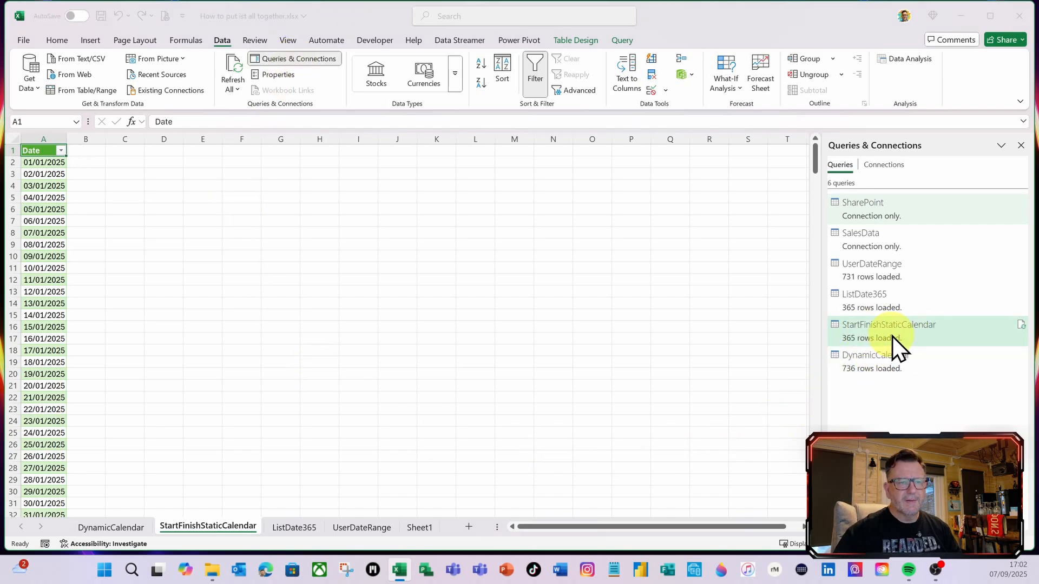
pyautogui.moveTo(891, 336)
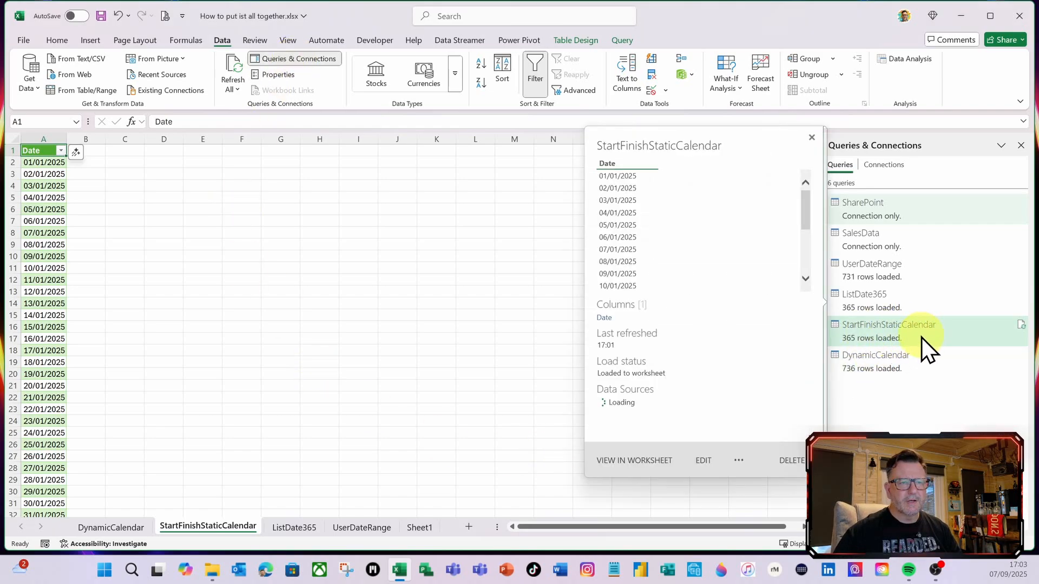
pyautogui.rightClick(872, 331)
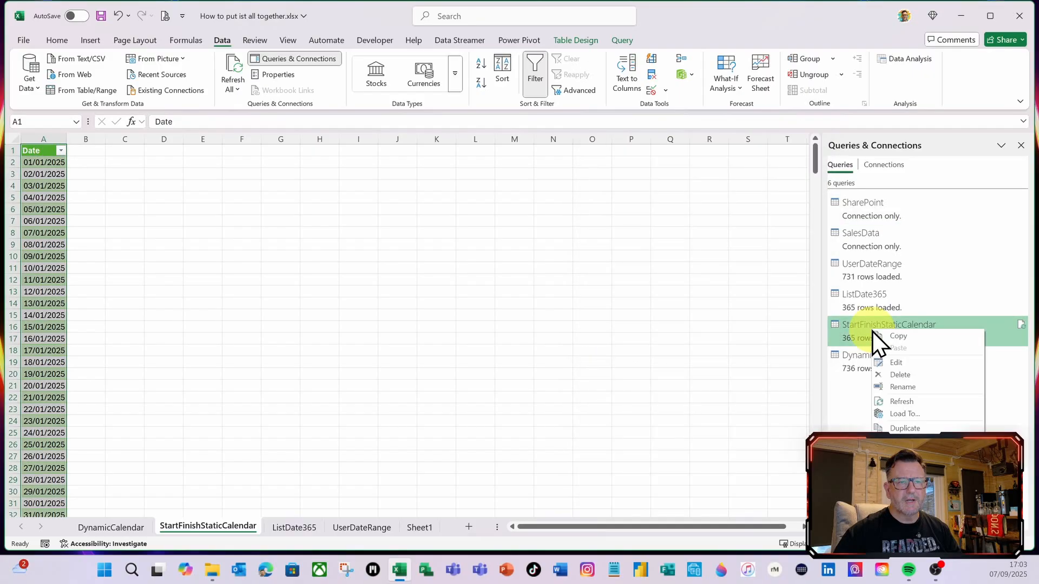
pyautogui.click(898, 376)
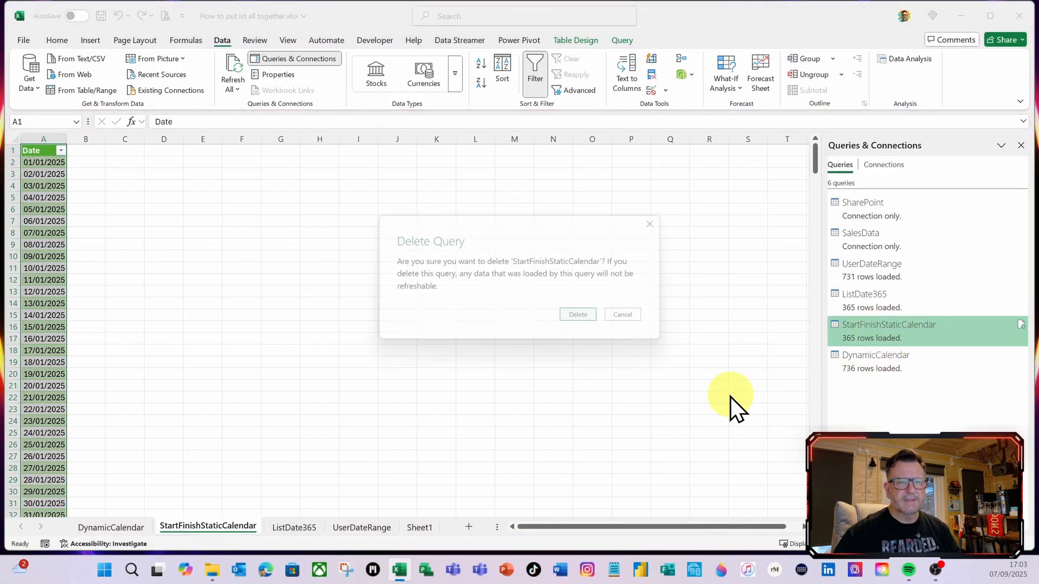
pyautogui.click(578, 315)
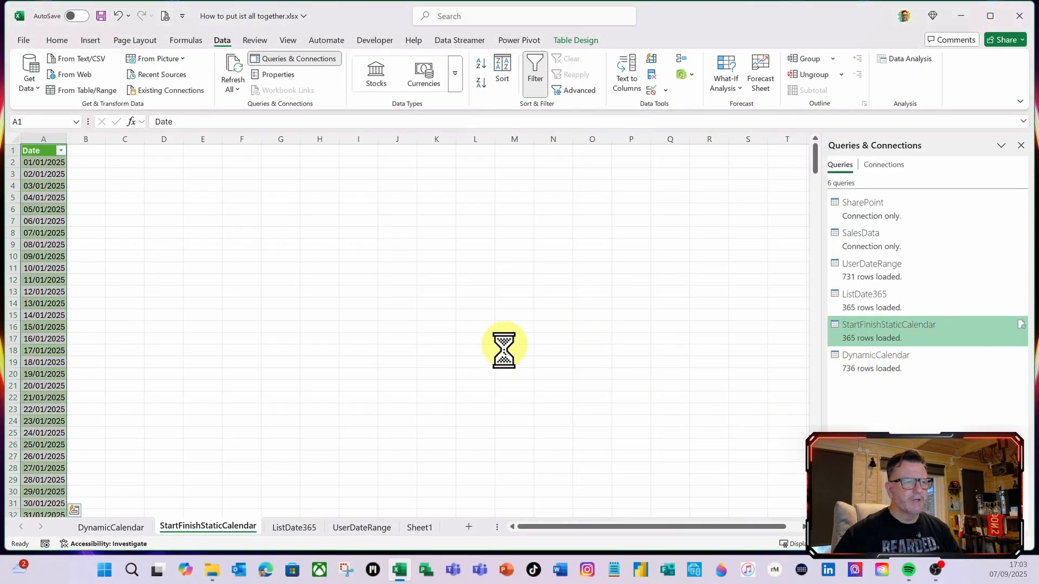
# Permanently delete the StartFinishStaticCalendar worksheet from the workbook.
pyautogui.rightClick(190, 523)
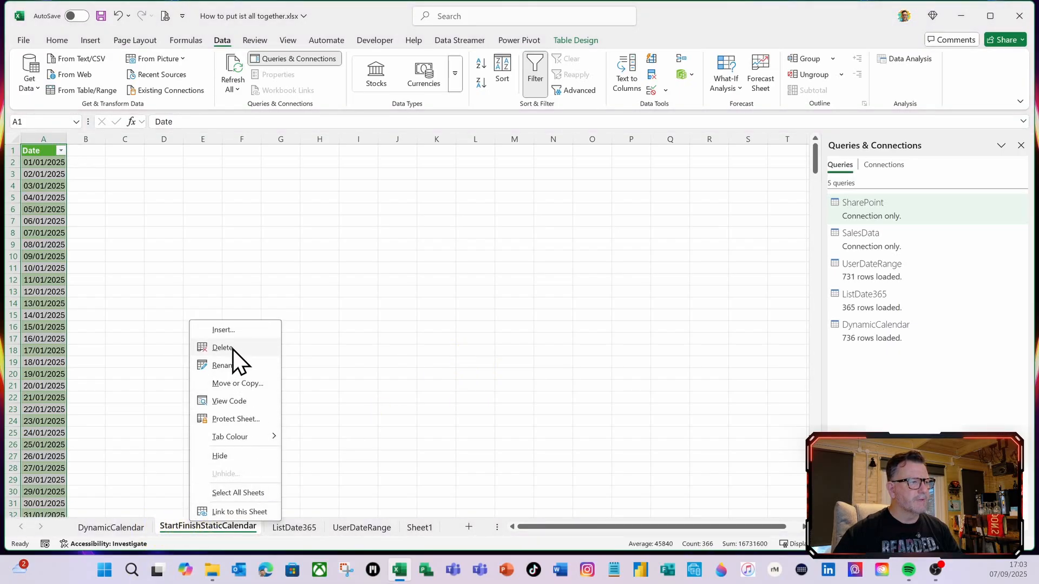
pyautogui.click(221, 348)
pyautogui.click(500, 318)
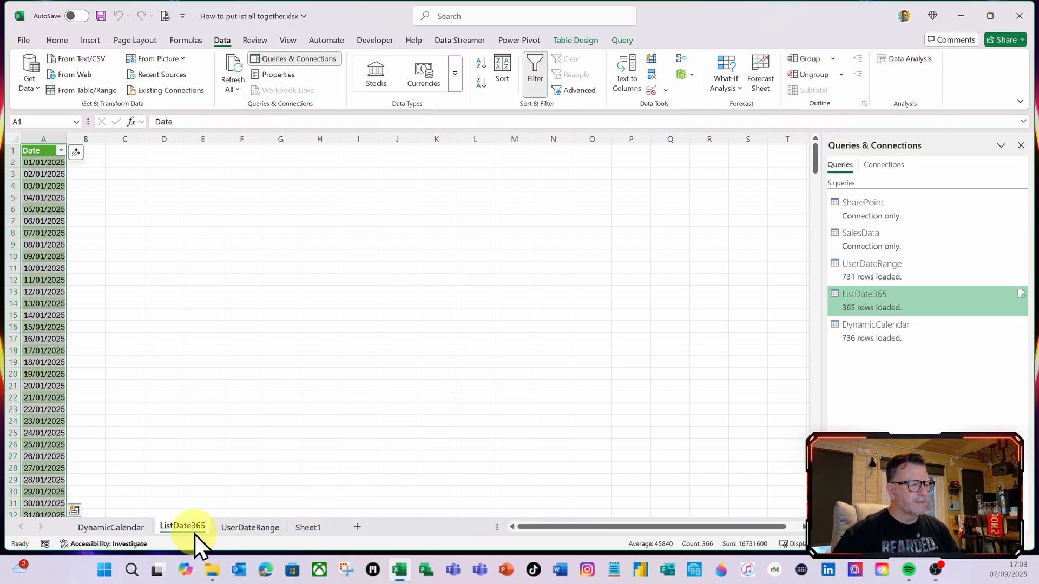
# Delete the ListDate365 query together with the worksheet of the same name.
pyautogui.rightClick(871, 306)
pyautogui.click(901, 353)
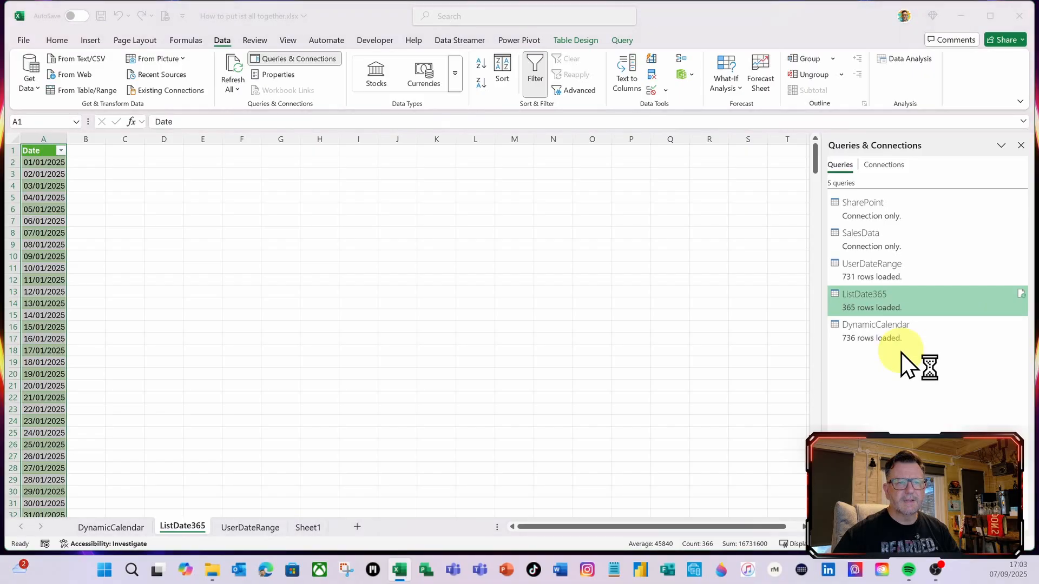
pyautogui.click(586, 314)
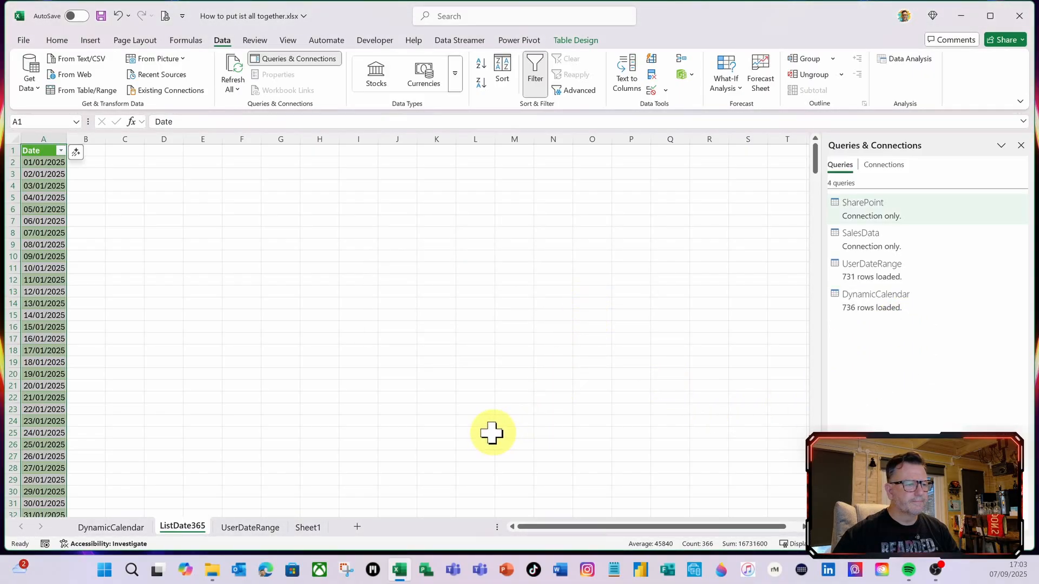
pyautogui.rightClick(183, 527)
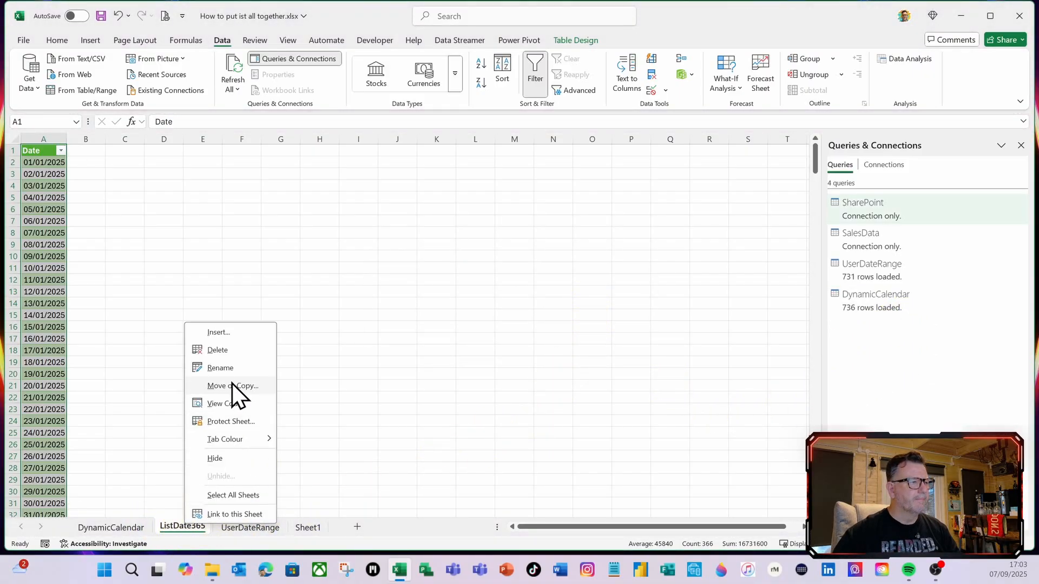
pyautogui.click(217, 350)
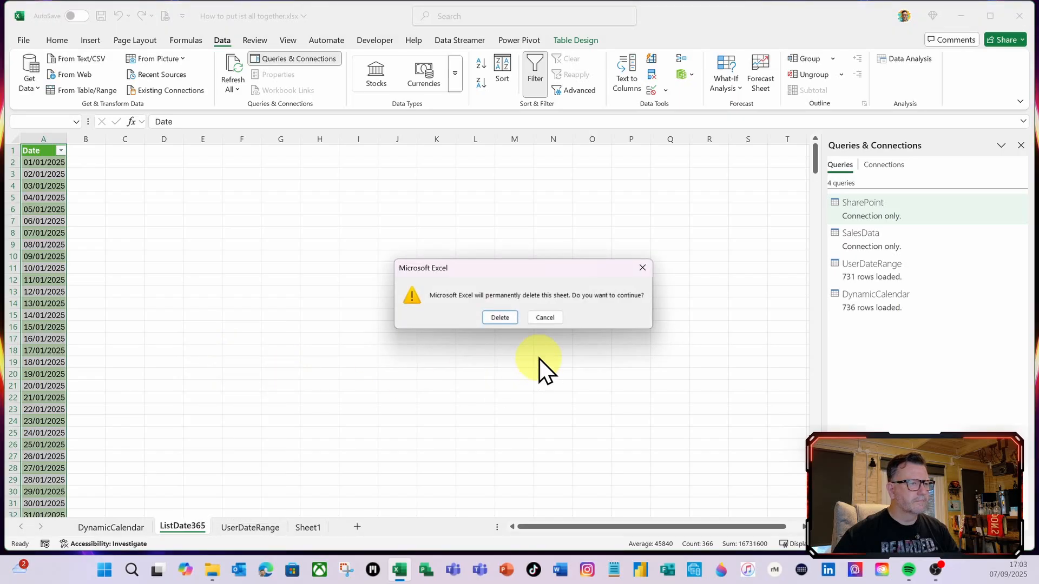
pyautogui.click(508, 318)
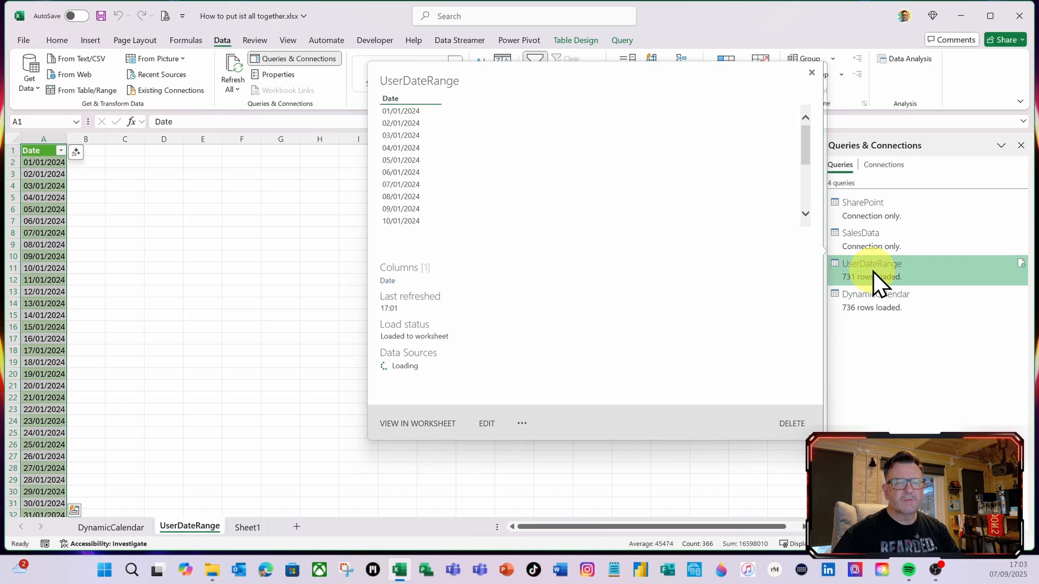
# Delete the UserDateRange query together with the worksheet of the same name.
pyautogui.rightClick(873, 272)
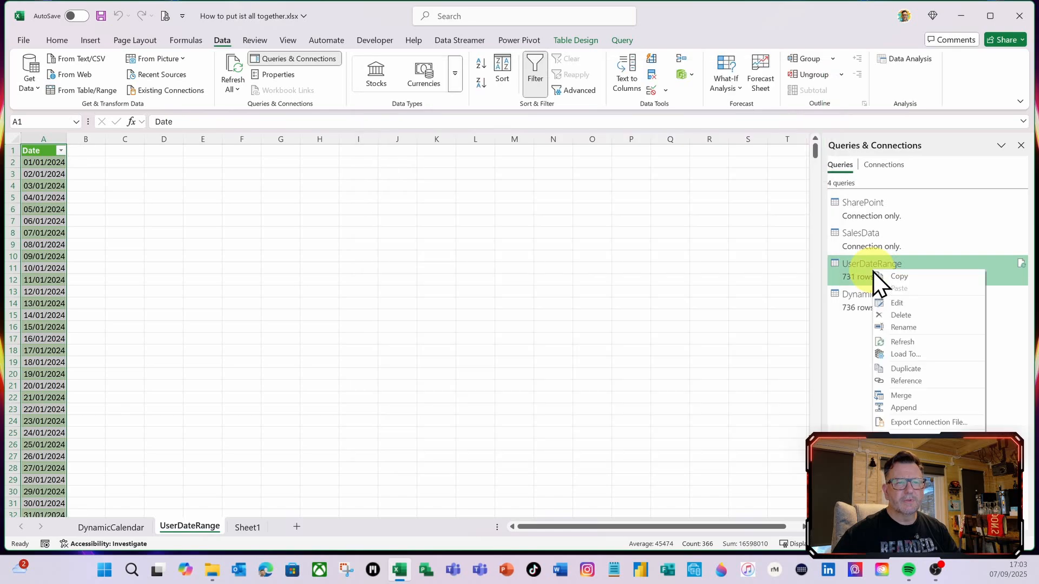
pyautogui.click(912, 313)
pyautogui.click(578, 308)
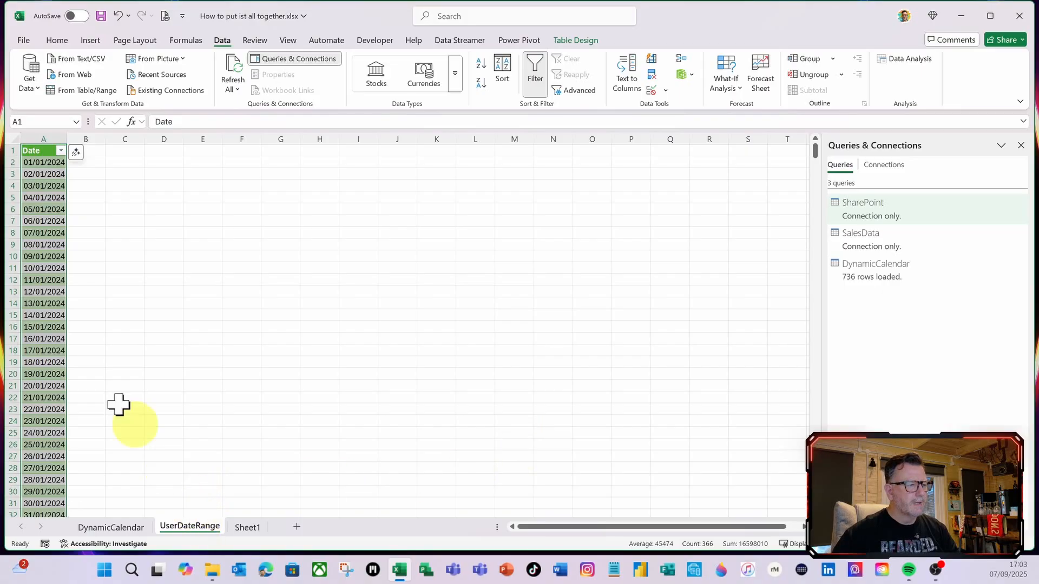
pyautogui.rightClick(199, 527)
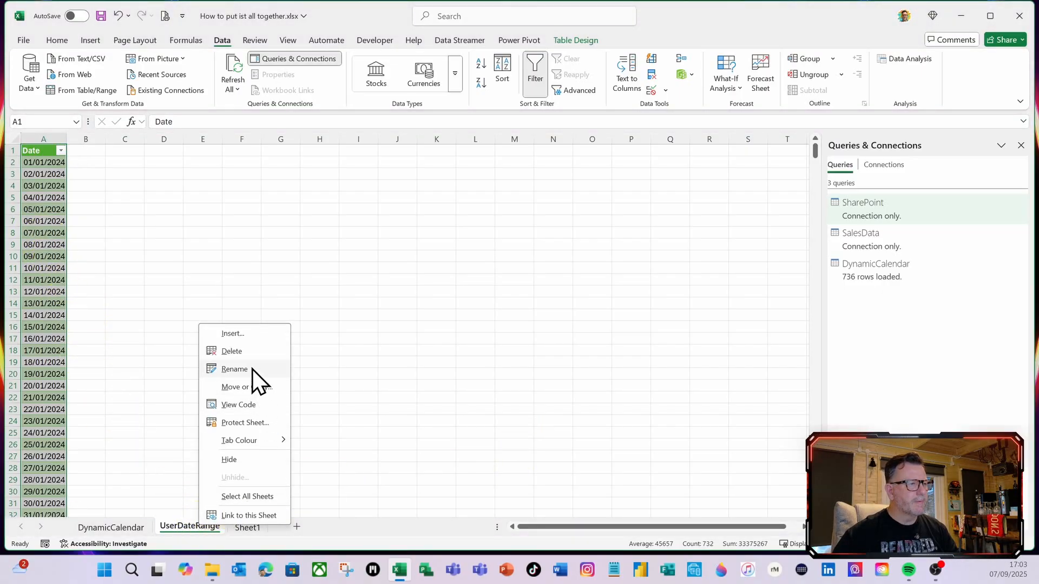
pyautogui.click(245, 352)
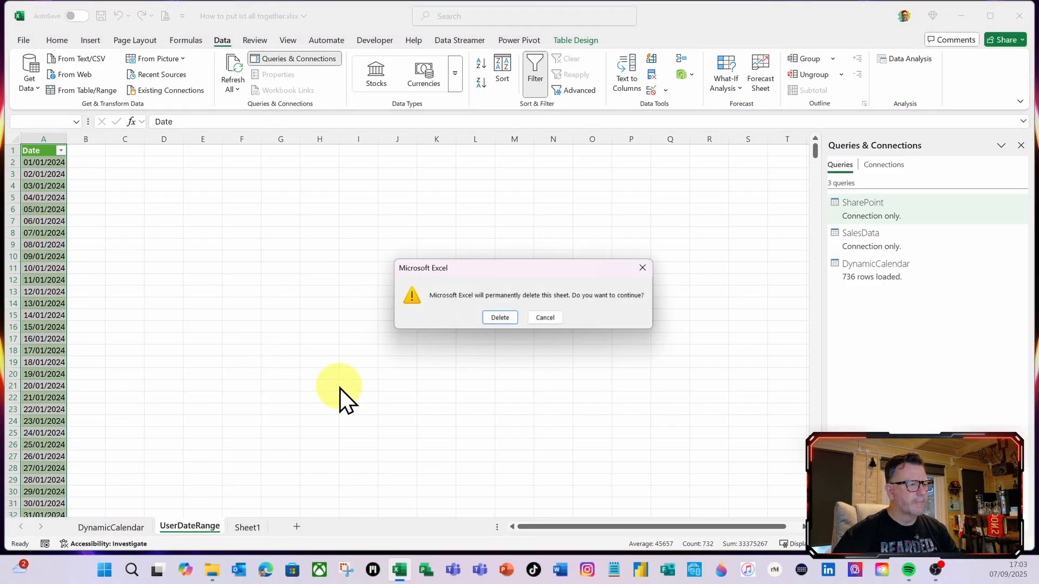
pyautogui.click(500, 318)
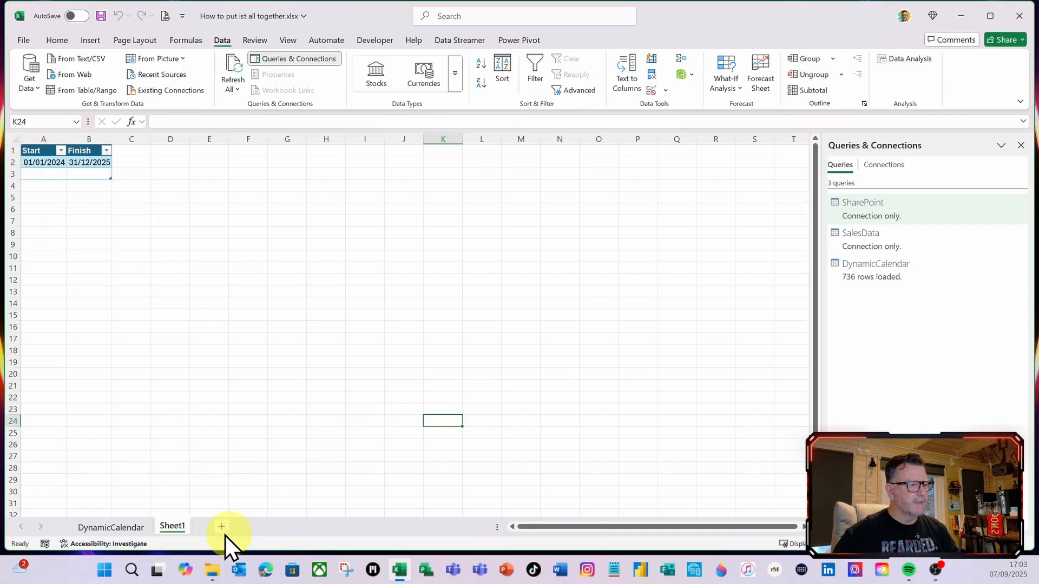
# Permanently delete Sheet1, which holds the Start and Finish date table.
pyautogui.rightClick(172, 526)
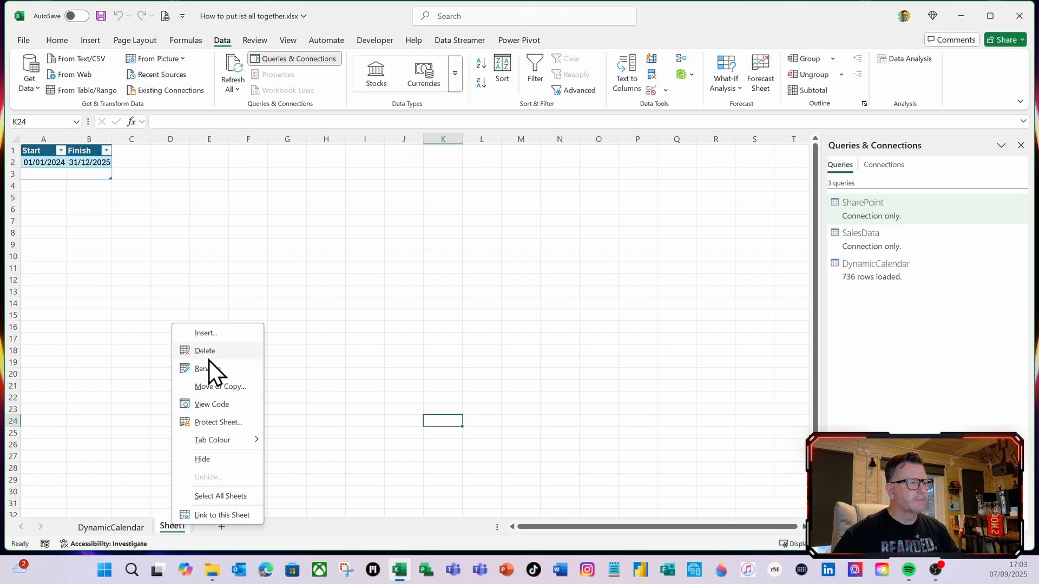
pyautogui.click(224, 354)
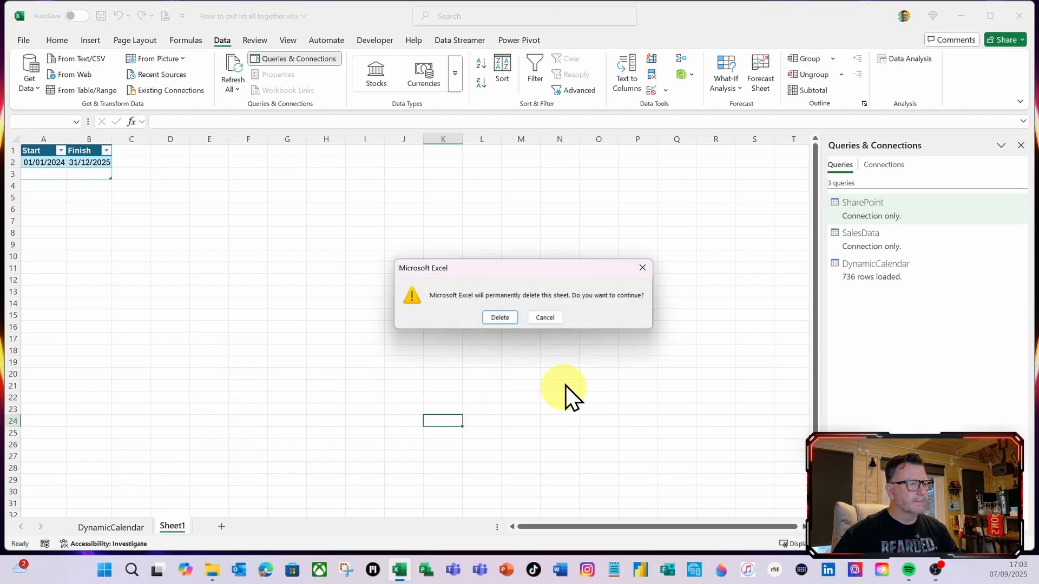
pyautogui.click(500, 319)
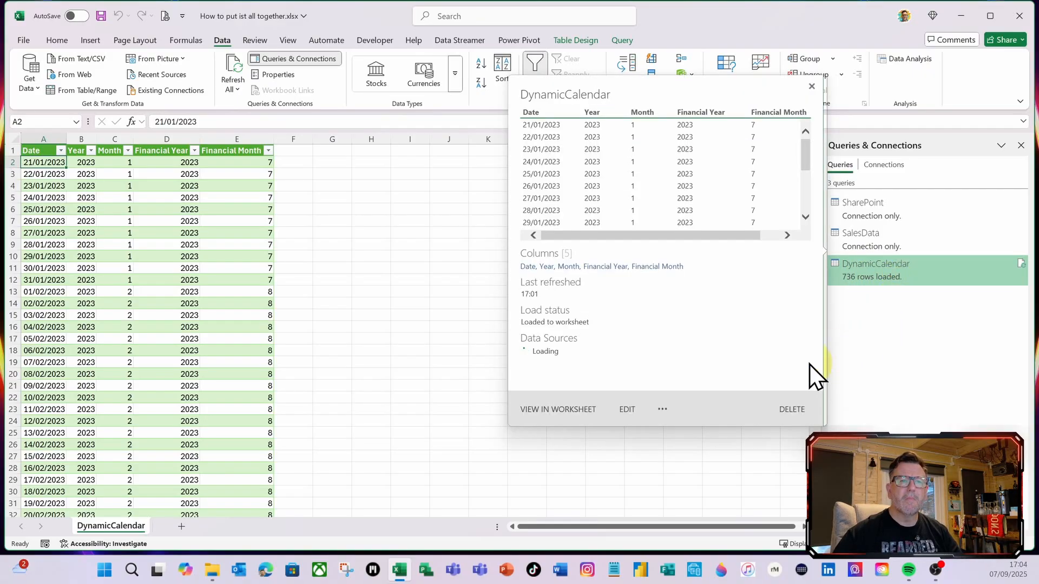
pyautogui.moveTo(921, 276)
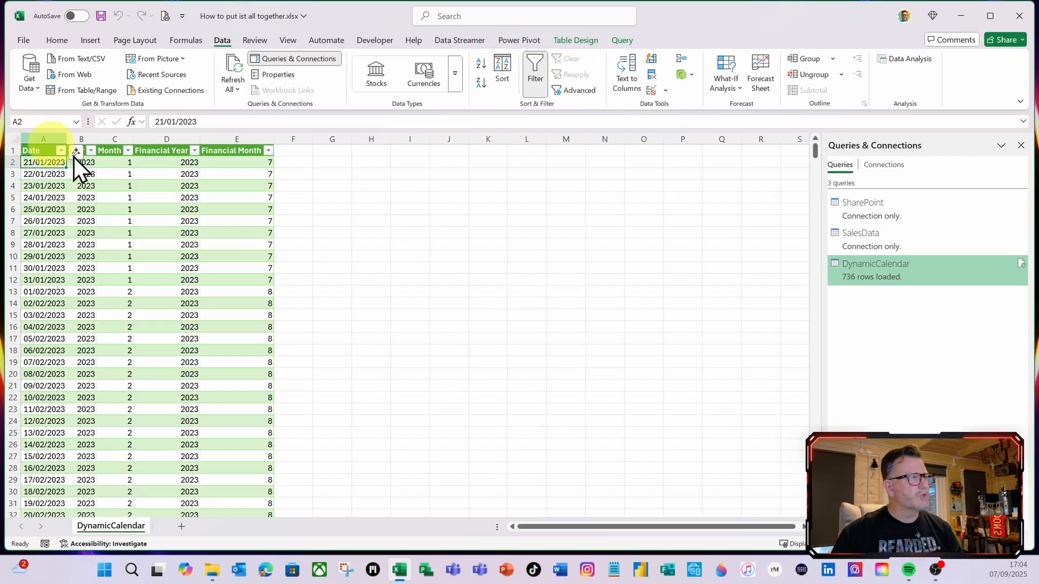
# Check in the COM add-ins list of the Excel options whether Microsoft Power Pivot for Excel is enabled.
pyautogui.click(26, 44)
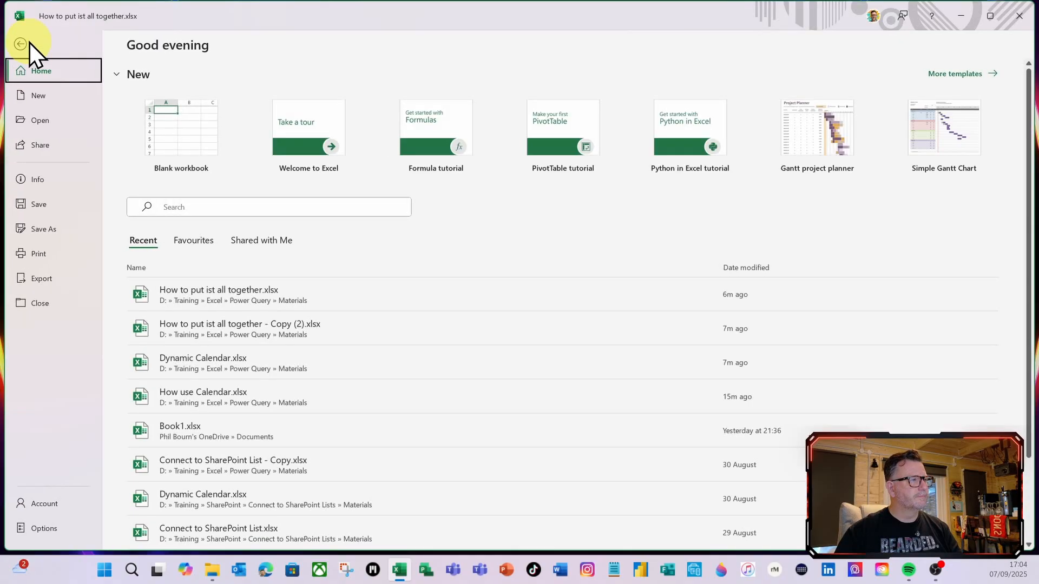
pyautogui.click(56, 524)
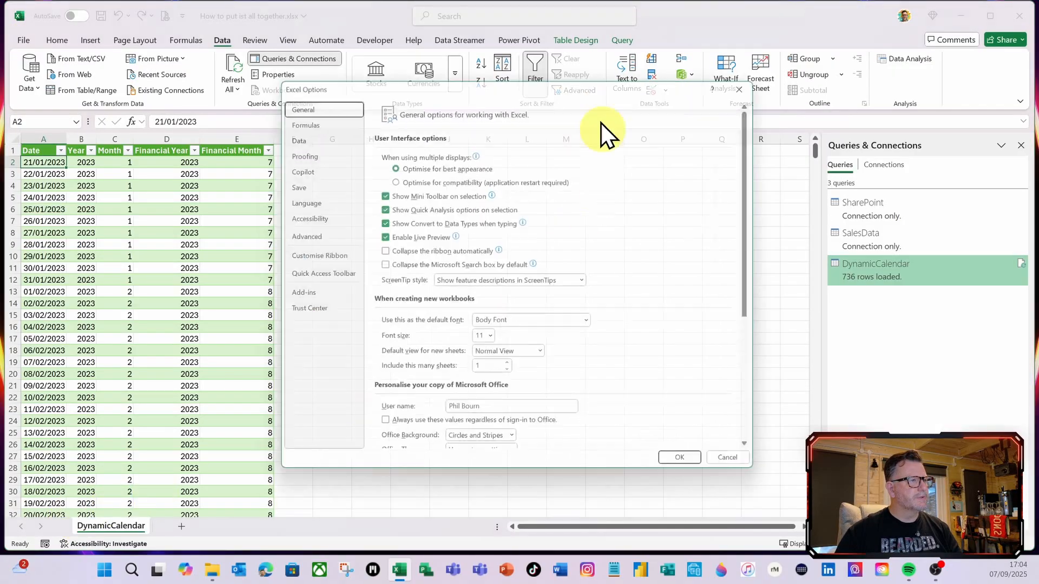
pyautogui.click(300, 297)
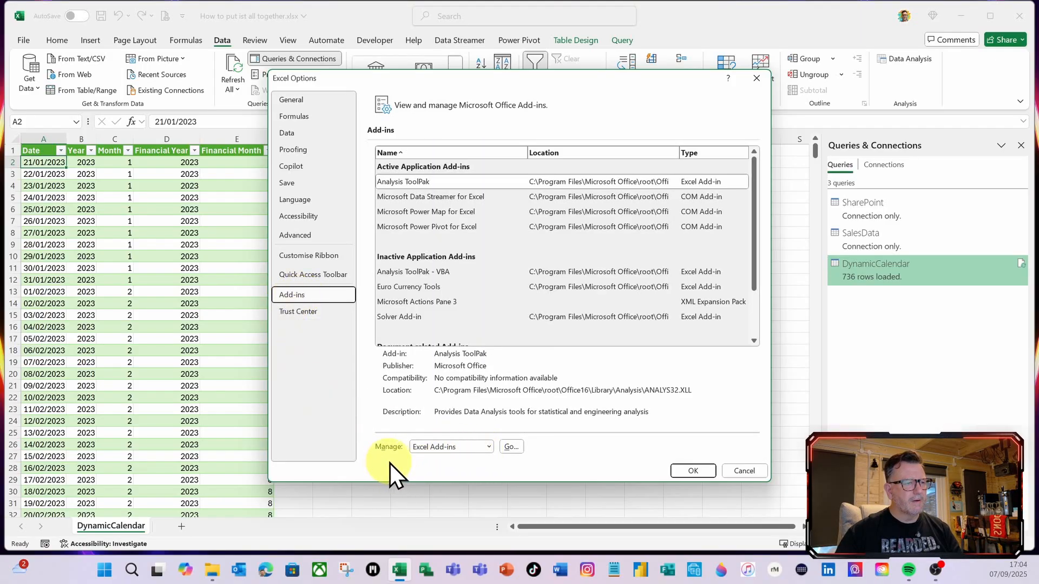
pyautogui.click(488, 447)
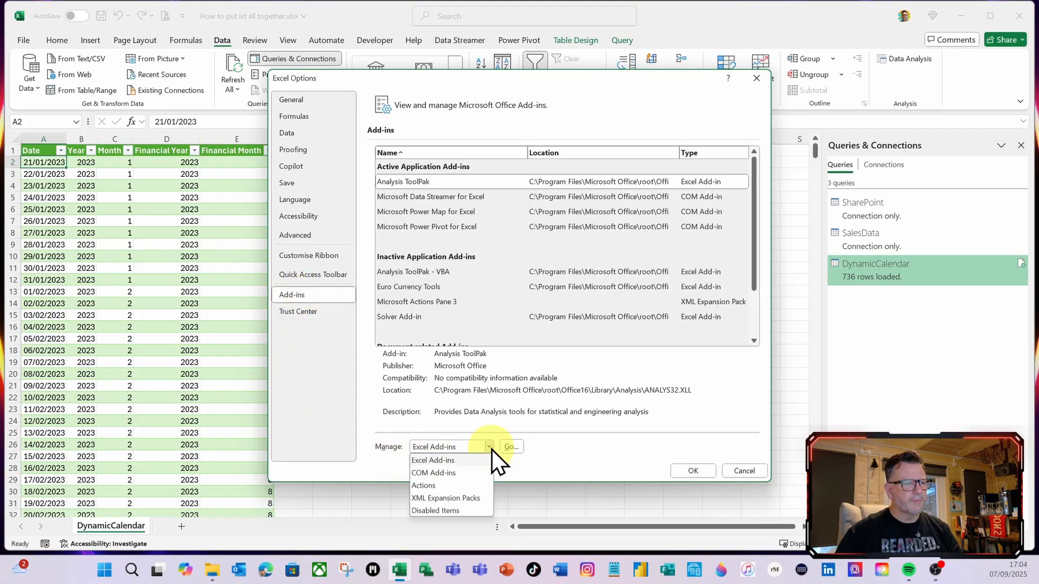
pyautogui.click(444, 472)
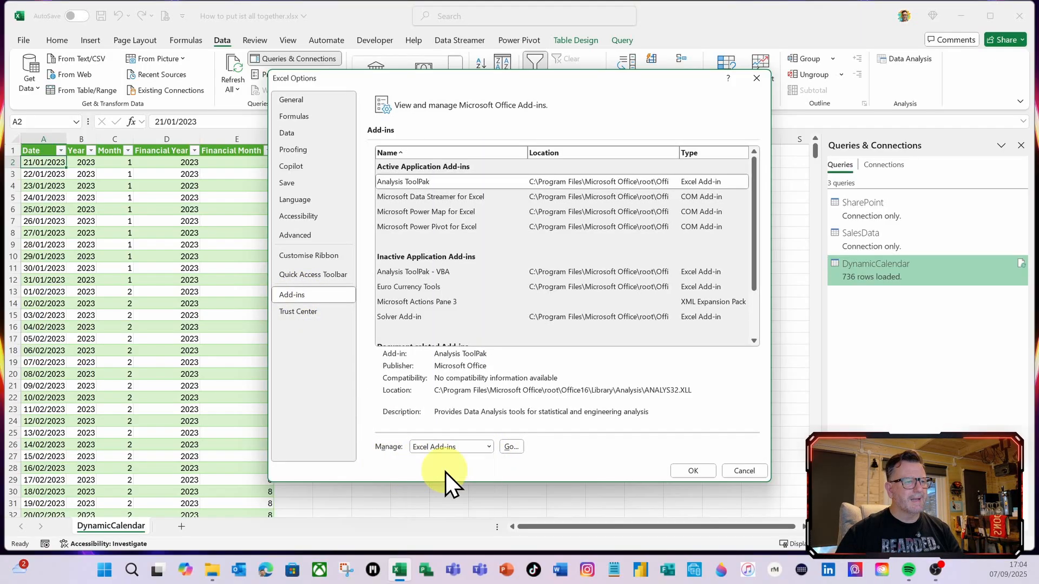
pyautogui.click(516, 449)
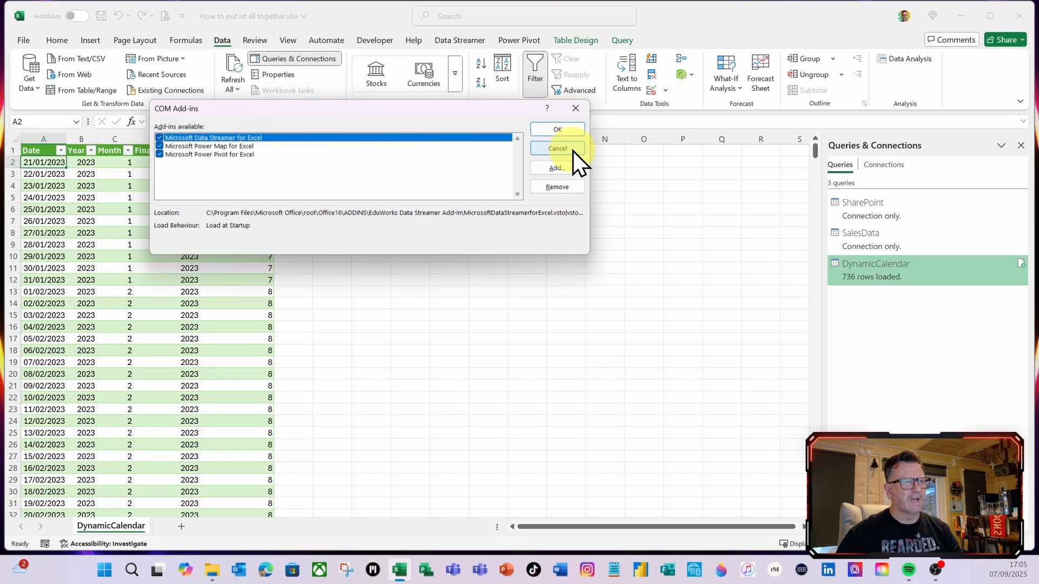
pyautogui.click(699, 156)
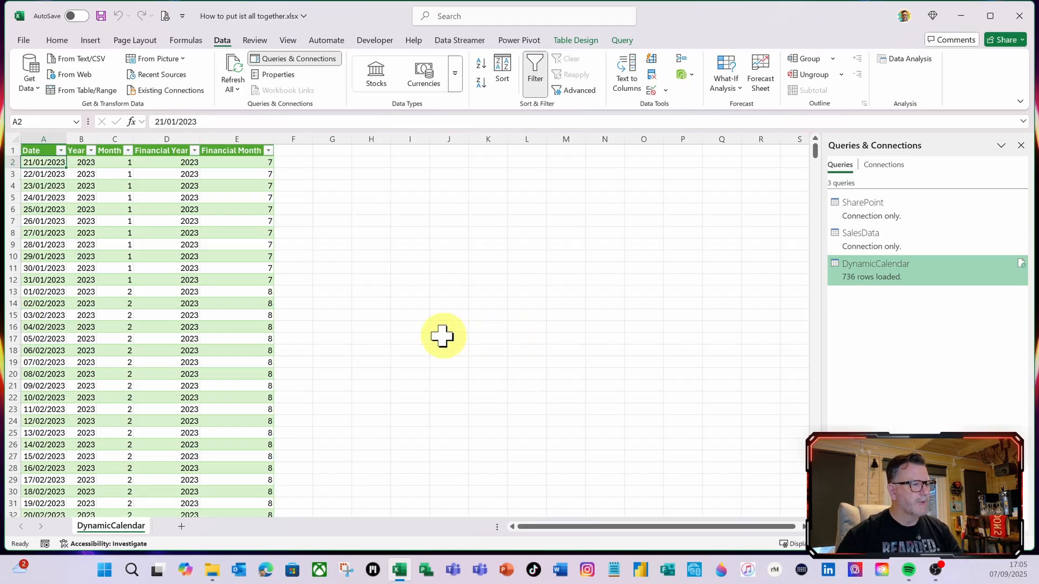
# Change the DynamicCalendar query's load settings to Only Create Connection and add its data to the data model, accepting the possible data loss.
pyautogui.rightClick(860, 274)
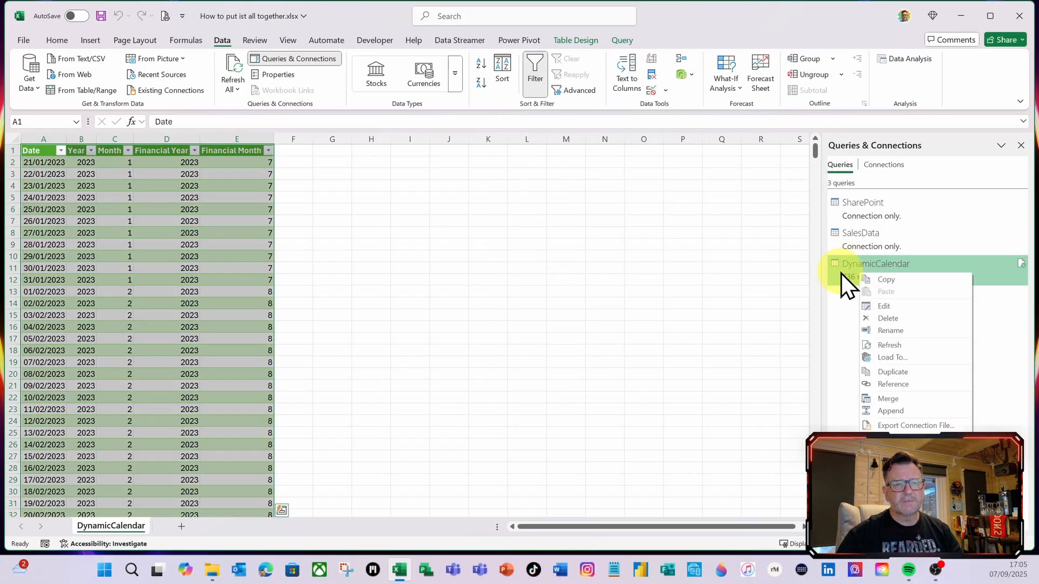
pyautogui.click(887, 358)
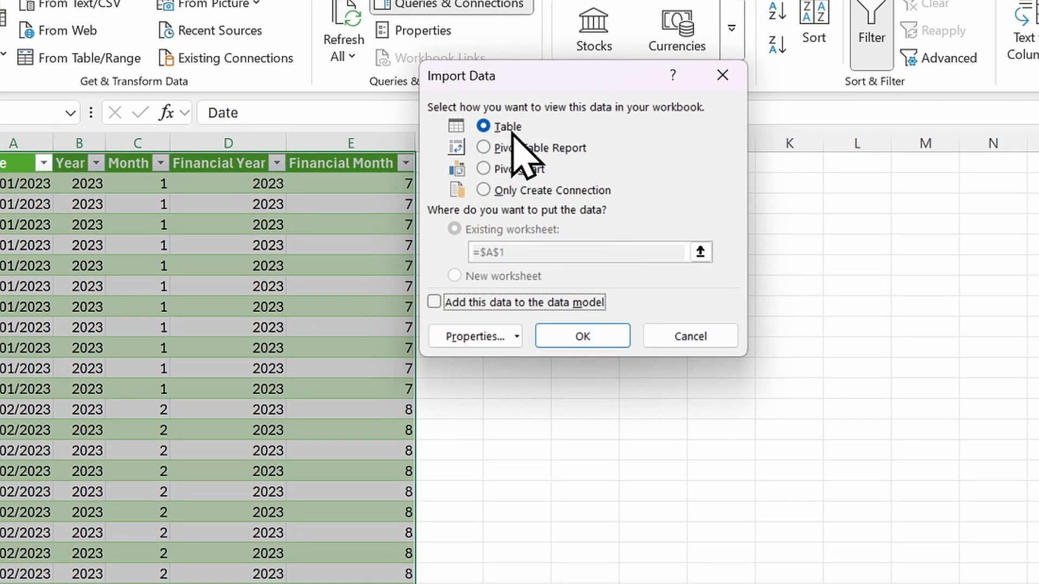
pyautogui.click(485, 190)
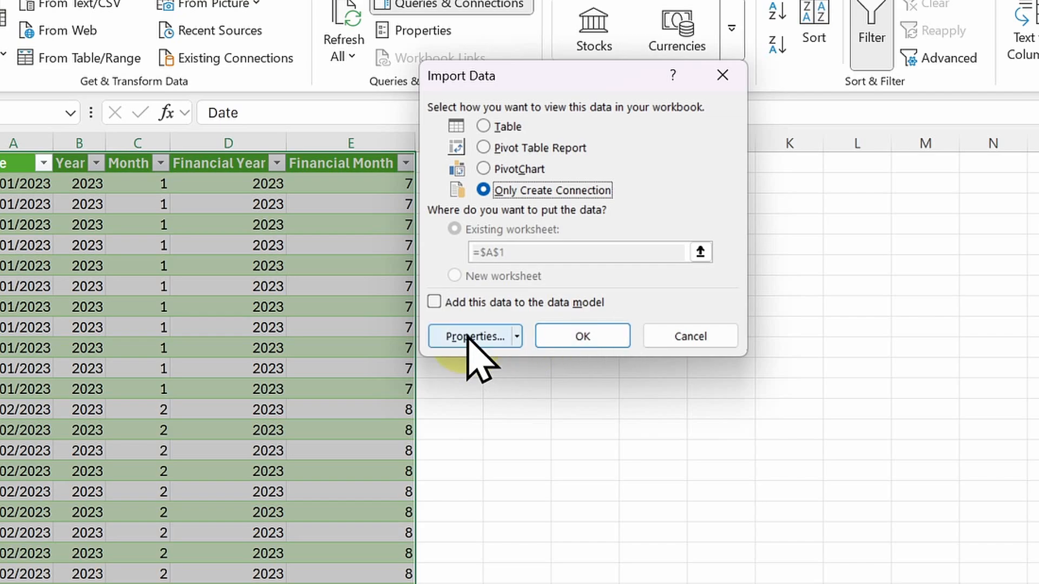
pyautogui.click(436, 303)
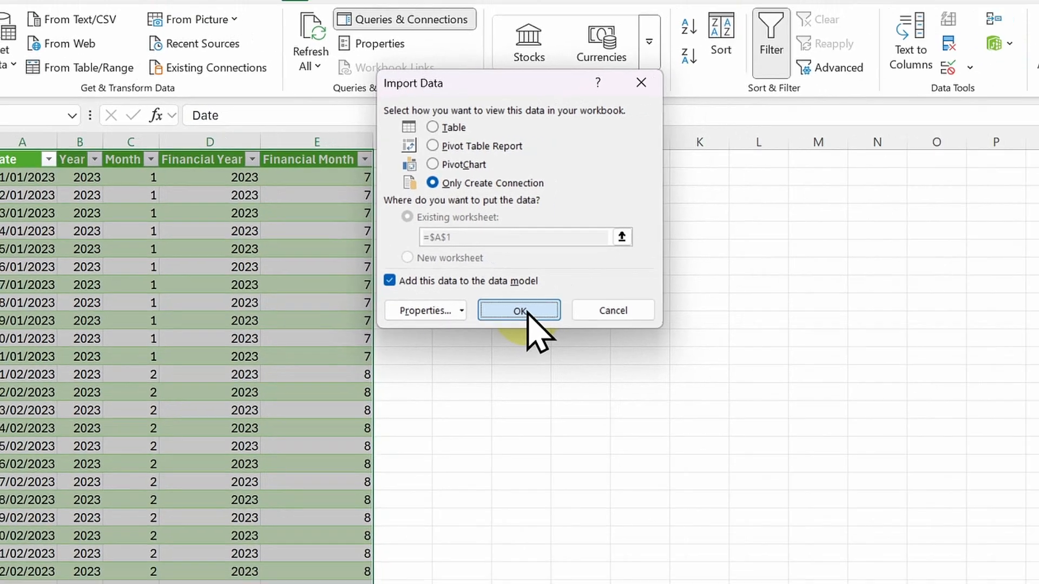
pyautogui.click(595, 344)
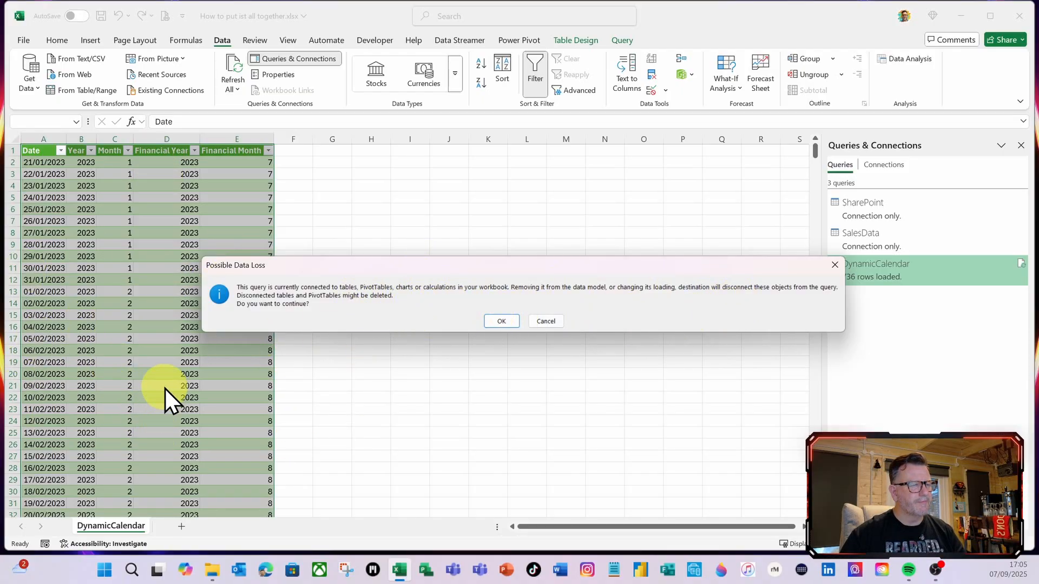
pyautogui.click(502, 322)
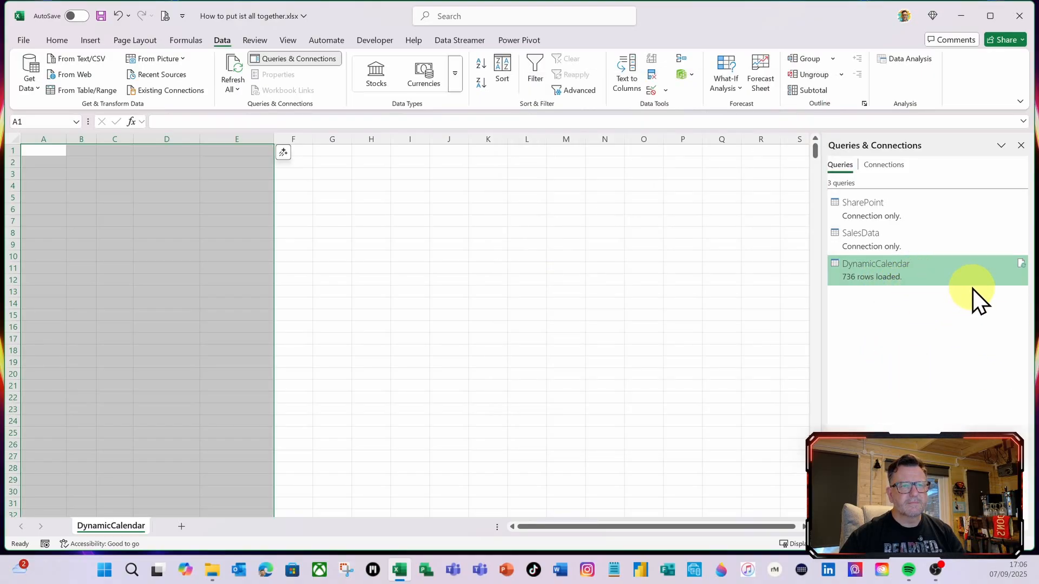
# Check the load status of the DynamicCalendar query and view its table in the Power Pivot data model.
pyautogui.moveTo(905, 280)
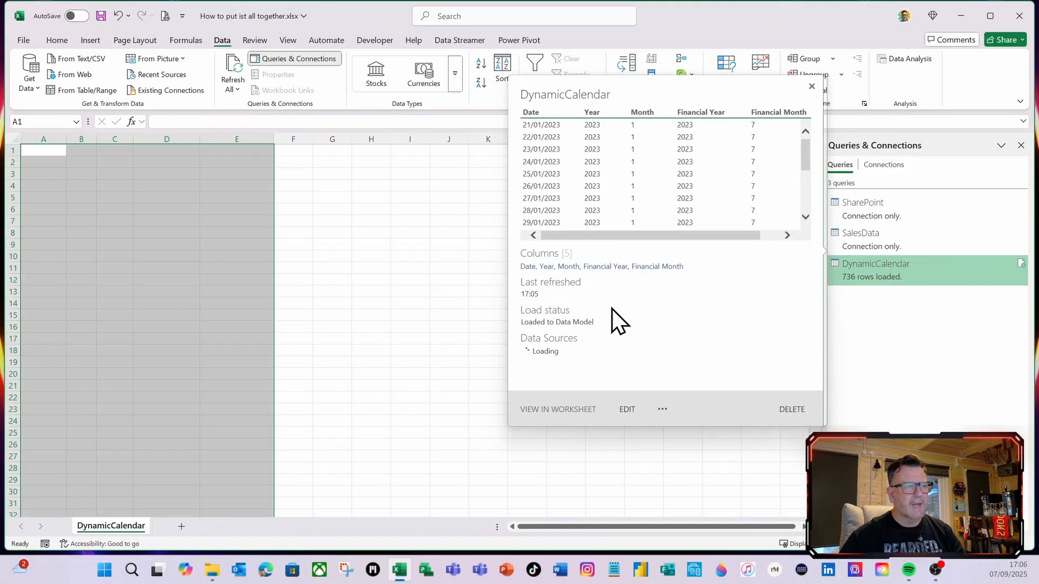
pyautogui.click(344, 293)
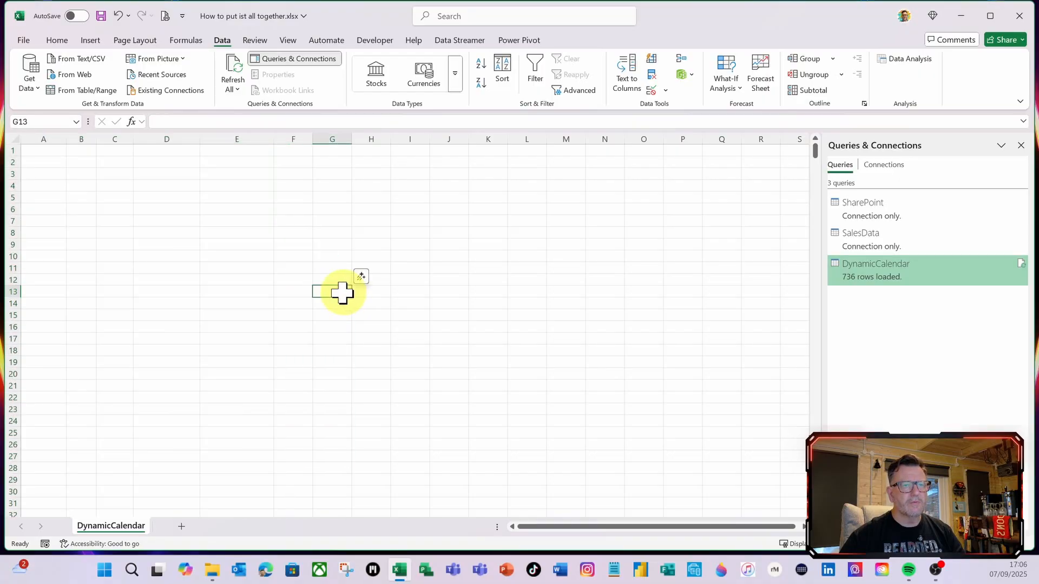
pyautogui.click(520, 41)
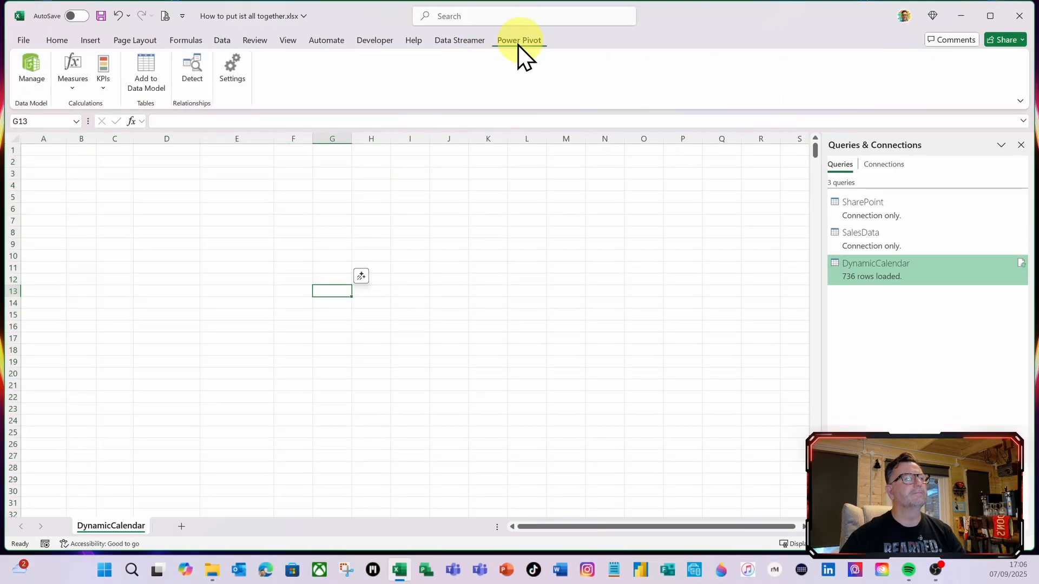
pyautogui.click(32, 70)
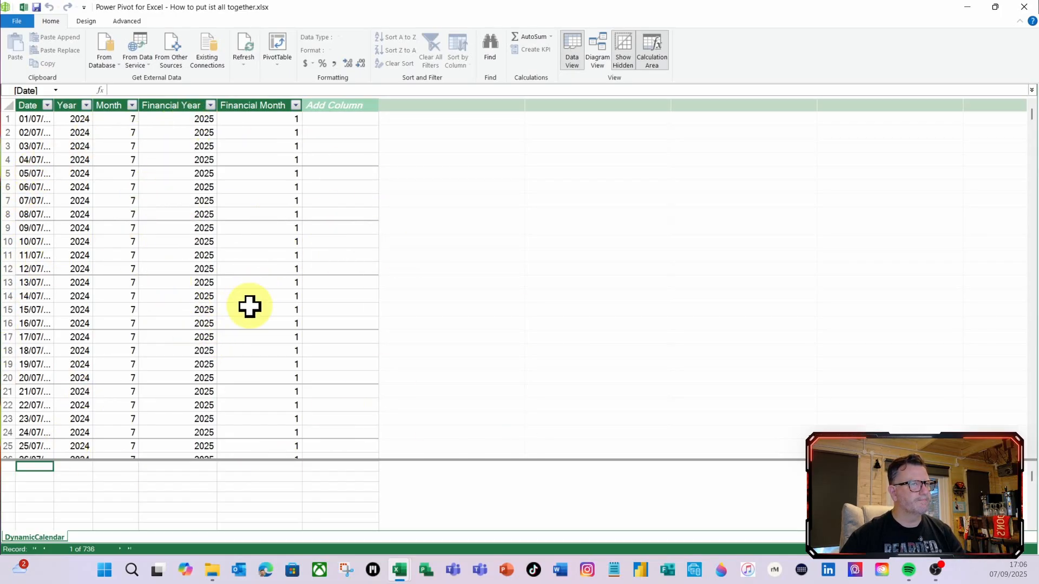
pyautogui.click(1024, 6)
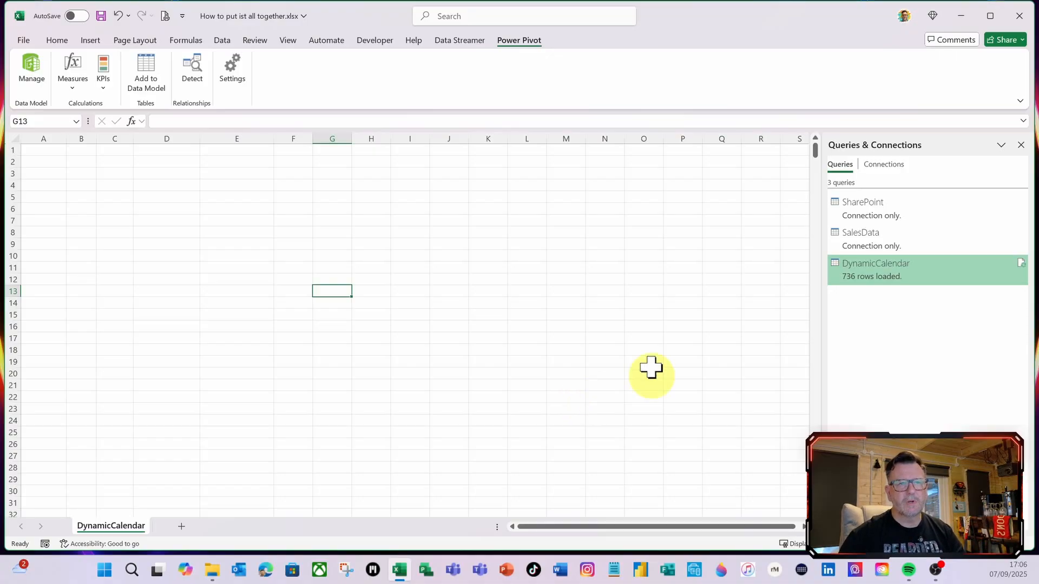
# Open the SalesData query for editing in Power Query and duplicate it.
pyautogui.moveTo(893, 244)
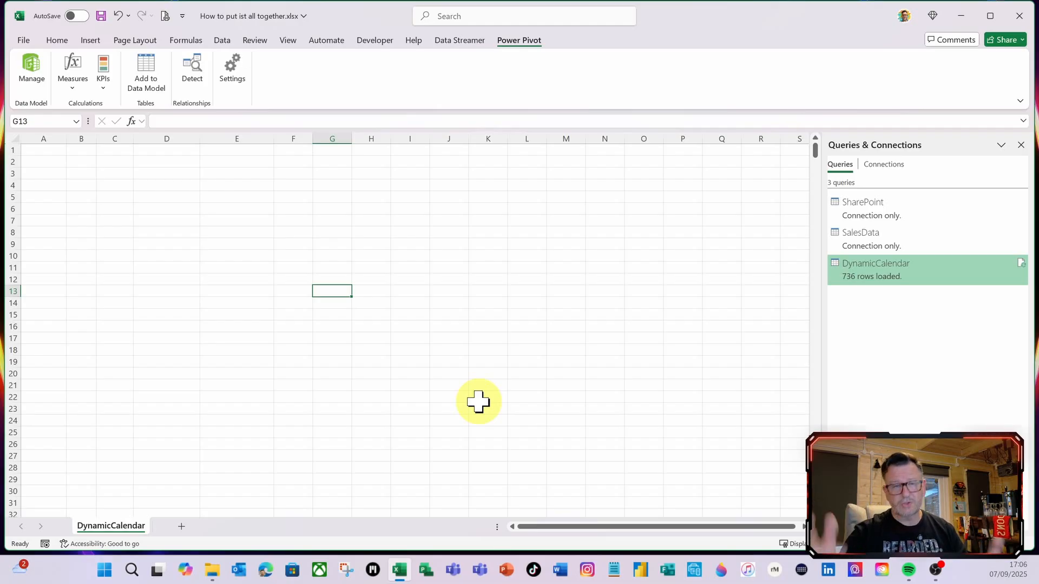
pyautogui.rightClick(862, 245)
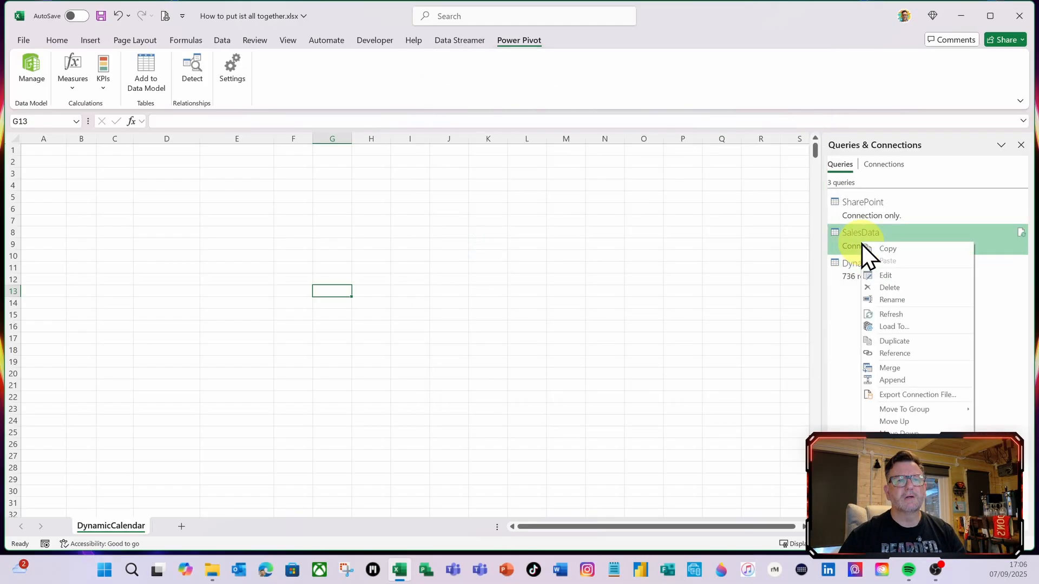
pyautogui.click(894, 278)
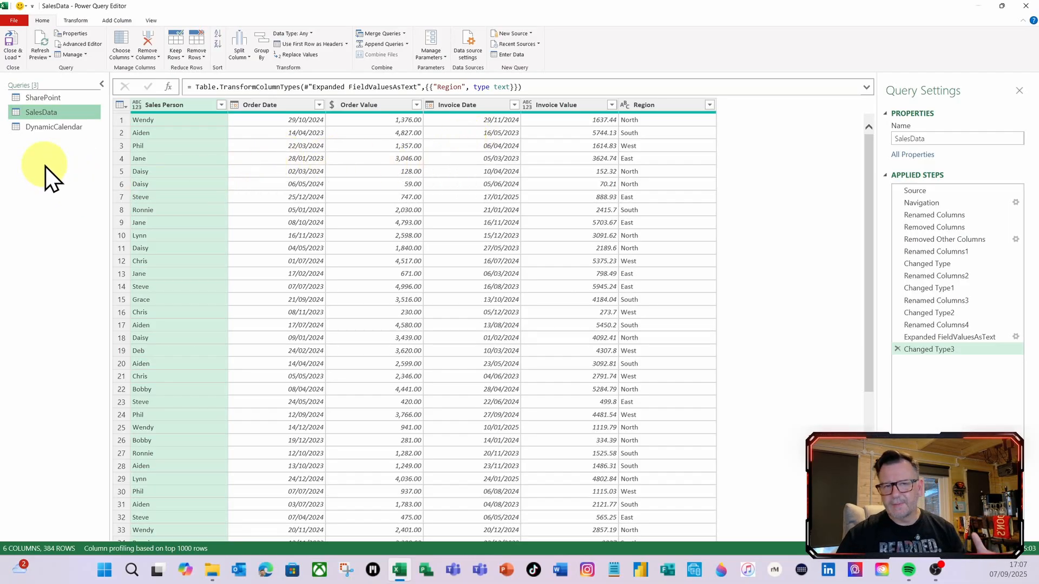
pyautogui.rightClick(40, 115)
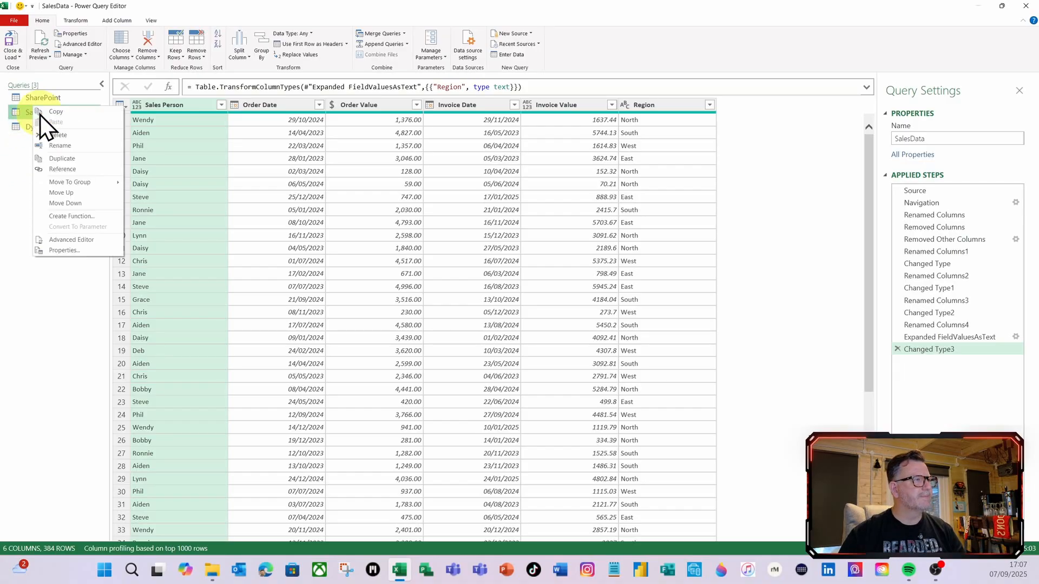
pyautogui.click(69, 161)
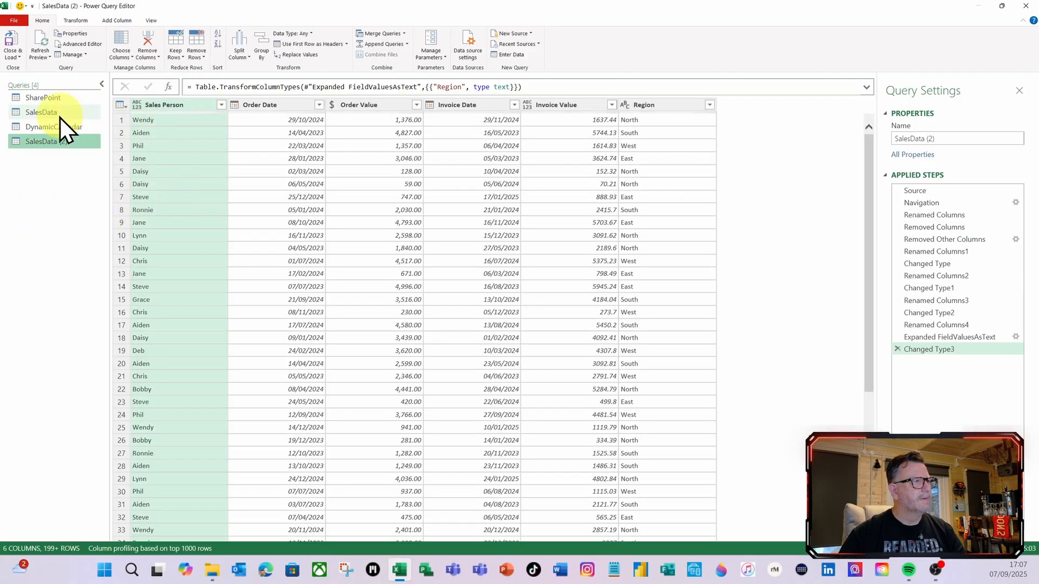
# Examine the formulas of the Start and Finish steps in the DynamicCalendar query to see which SalesData column they use.
pyautogui.click(57, 115)
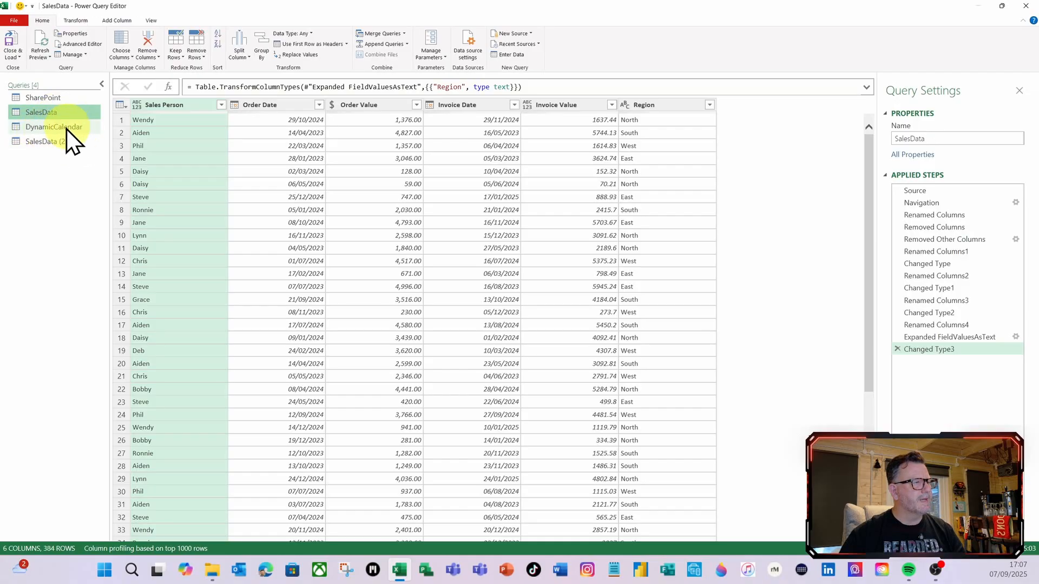
pyautogui.click(66, 128)
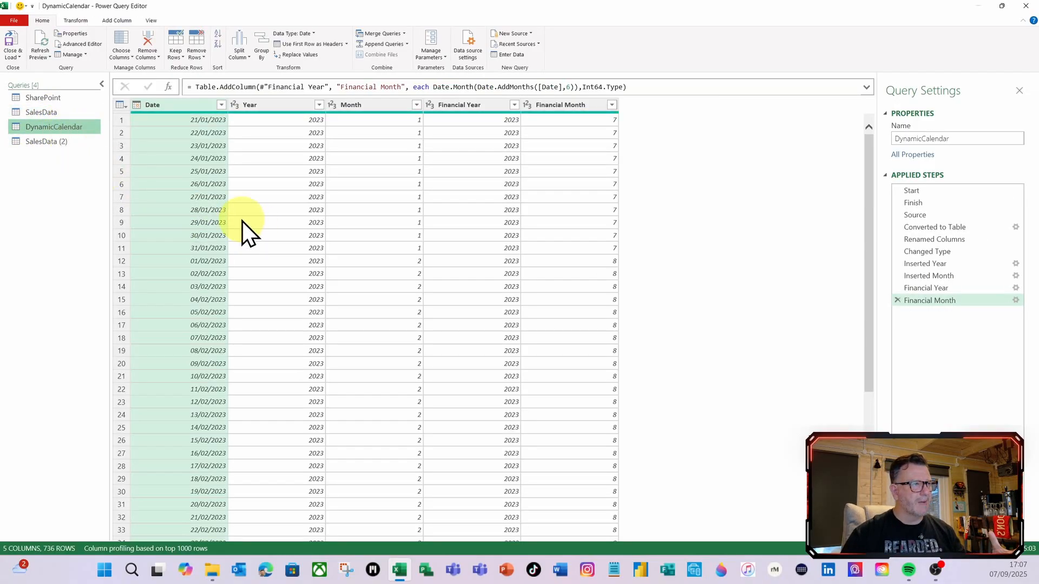
pyautogui.click(922, 192)
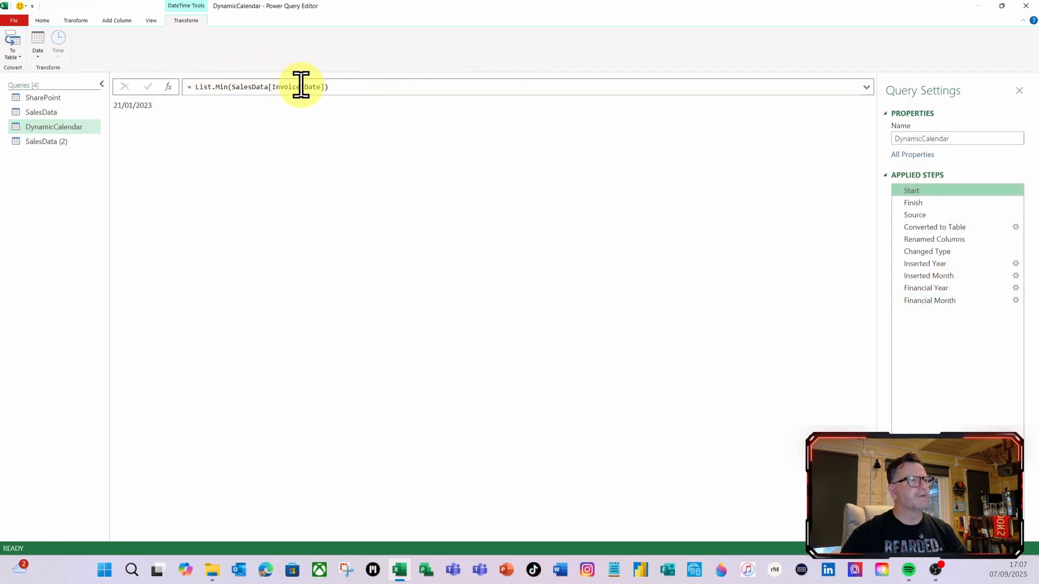
pyautogui.click(911, 202)
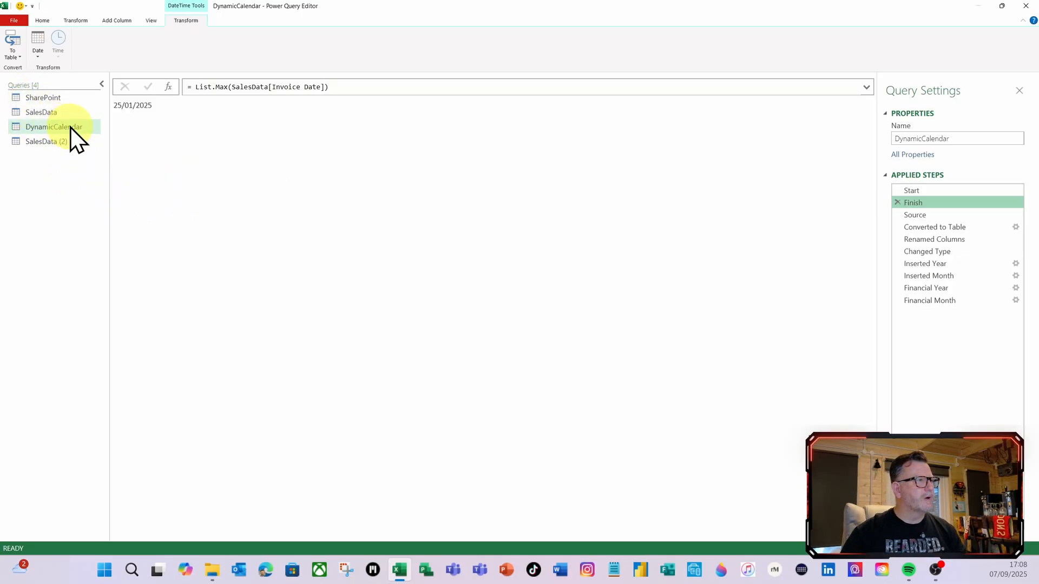
# Rename the original SalesData query as SalesOrderData.
pyautogui.click(60, 115)
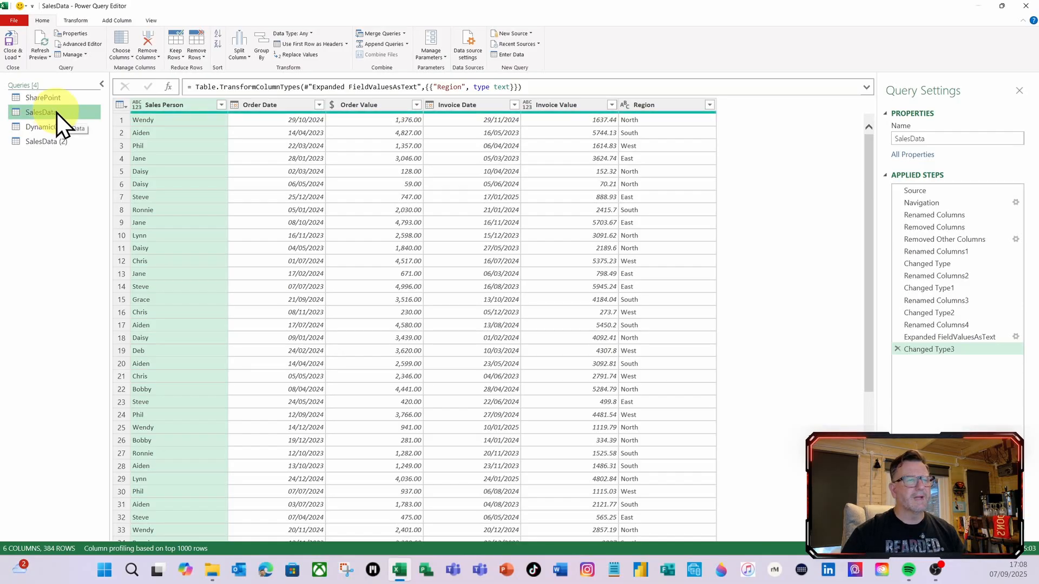
pyautogui.click(911, 138)
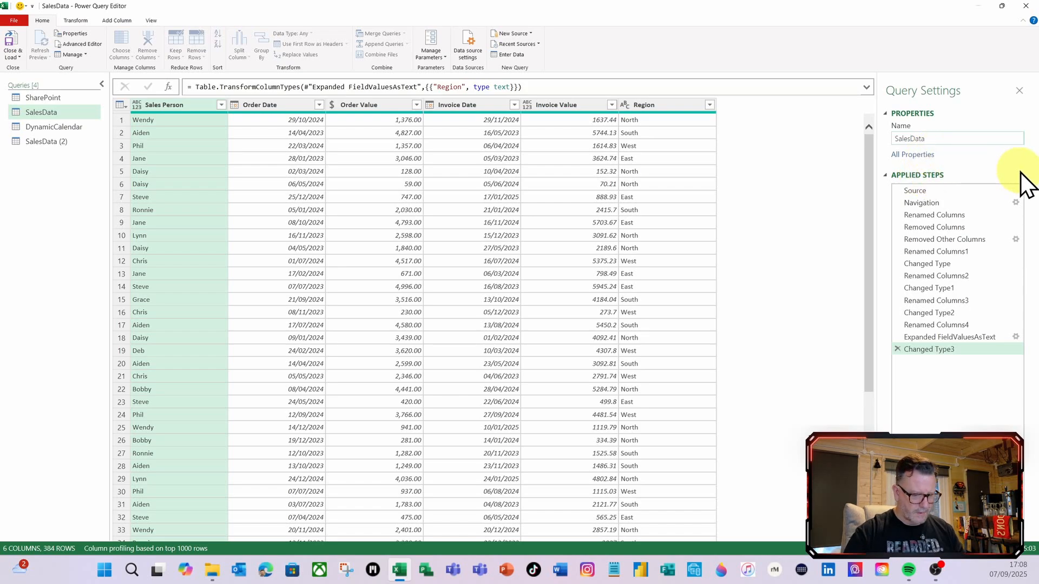
pyautogui.write('Order')
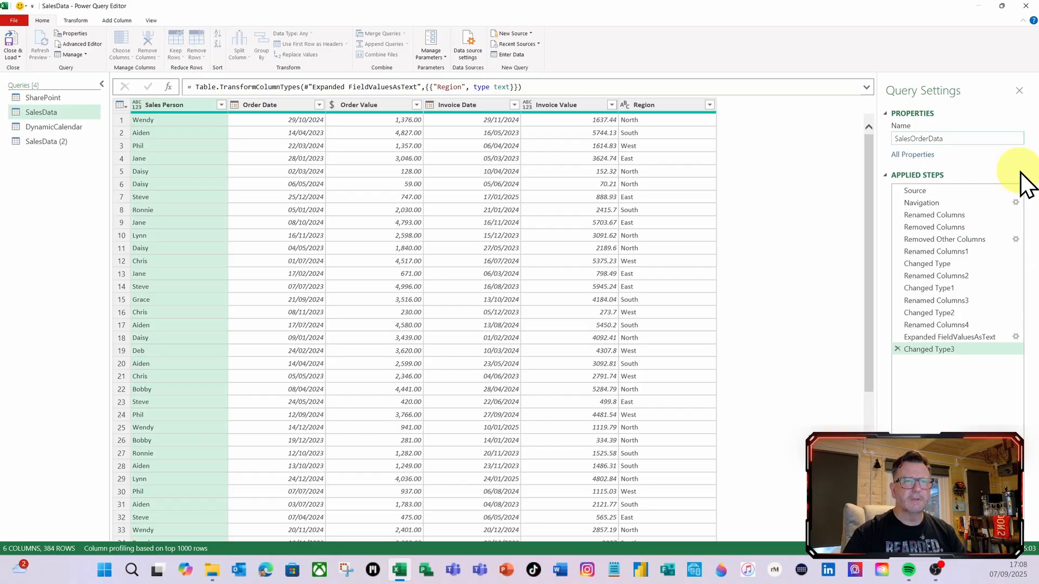
pyautogui.press('Return')
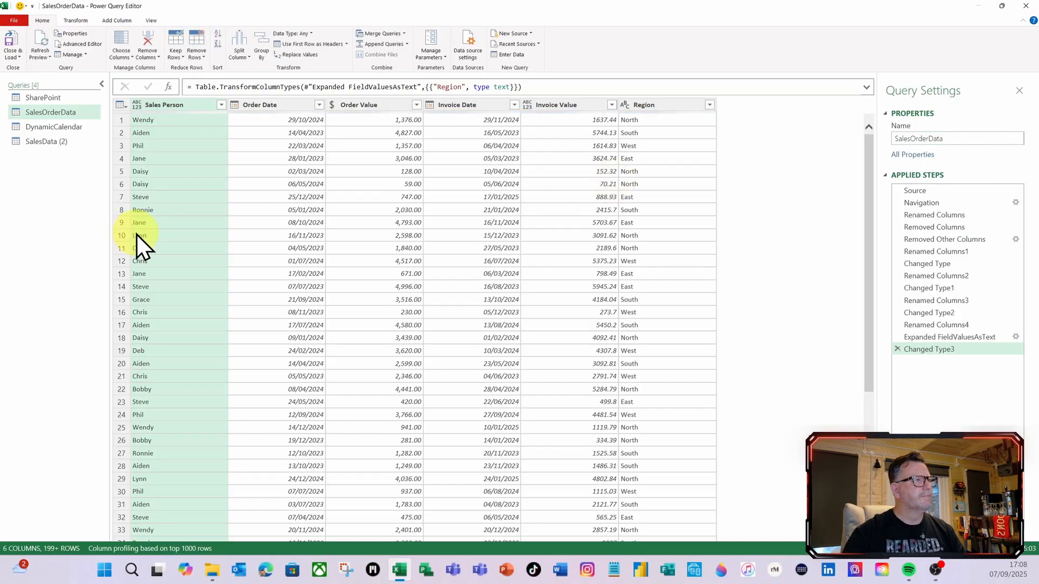
# Rename the duplicated query SalesData (2) as SalesInvoiceData.
pyautogui.click(50, 142)
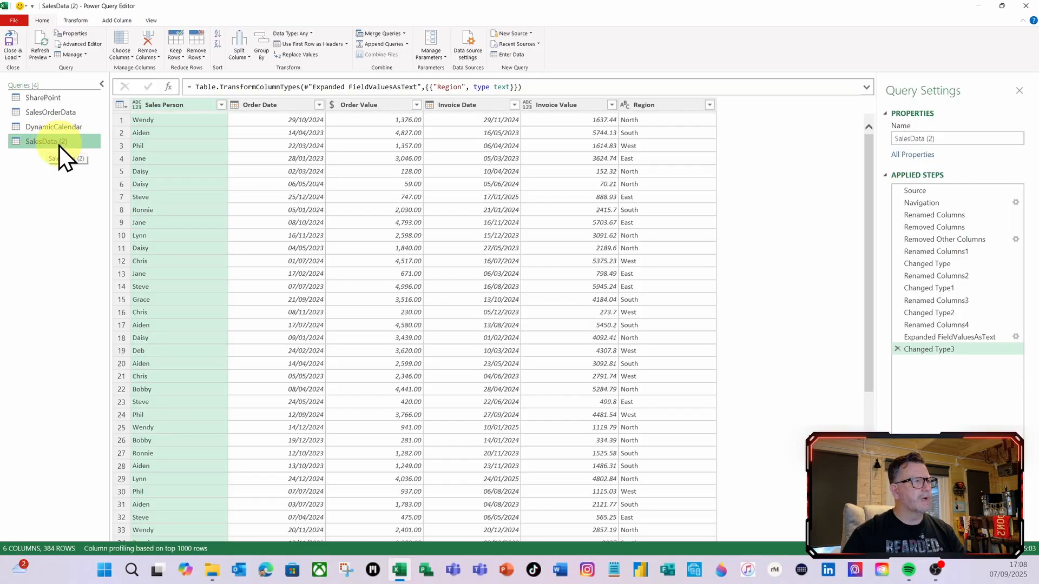
pyautogui.click(947, 139)
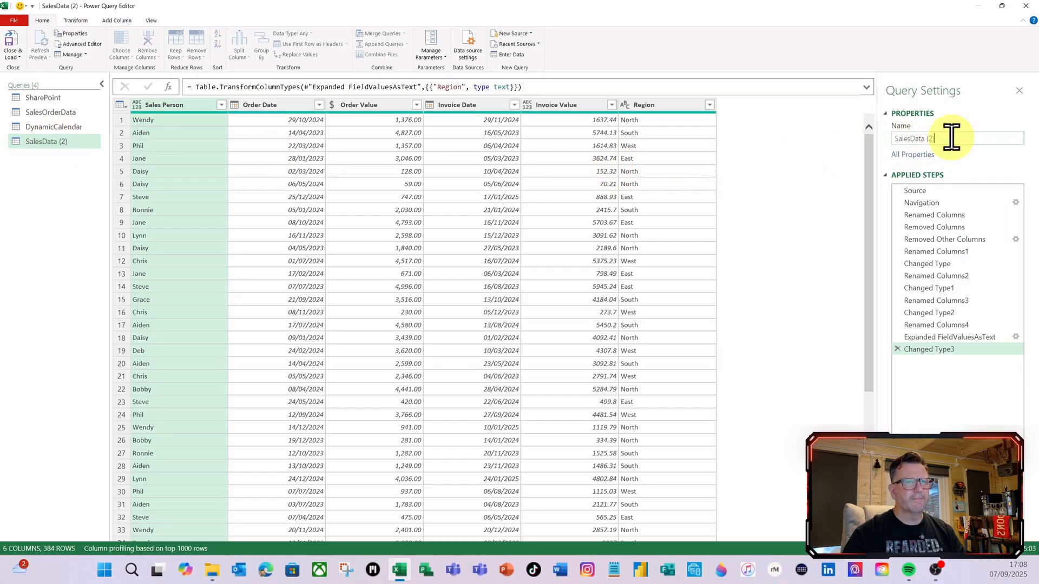
pyautogui.press('BackSpace')
pyautogui.press('BackSpace')
pyautogui.press('BackSpace')
pyautogui.press('BackSpace')
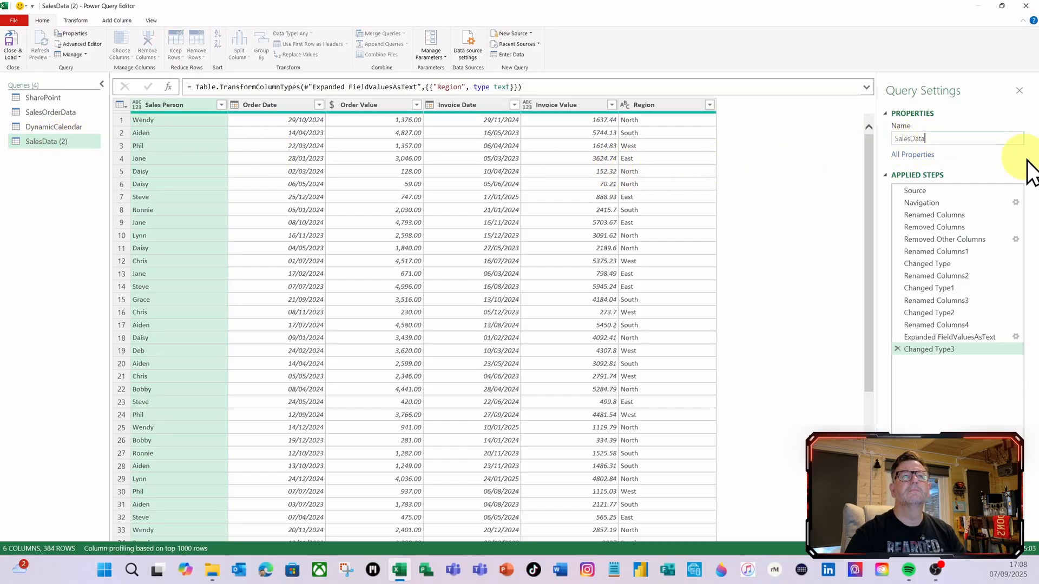
pyautogui.click(910, 138)
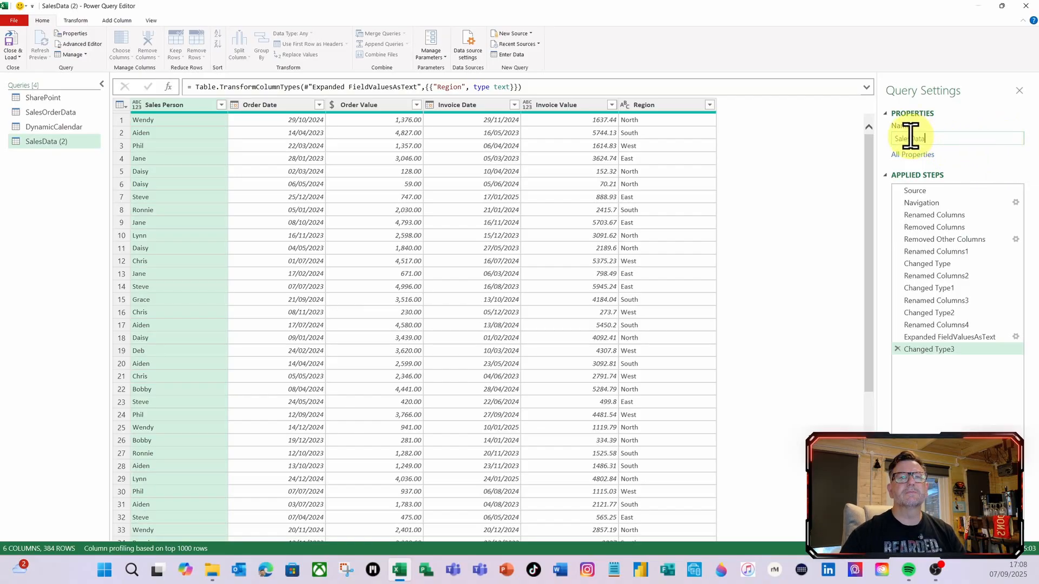
pyautogui.write('Invoice')
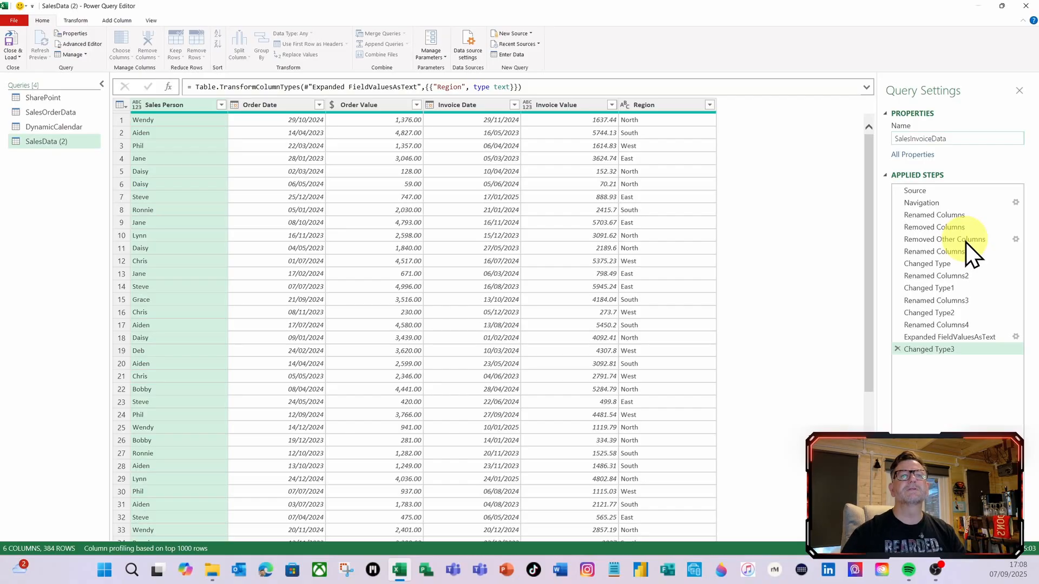
pyautogui.click(957, 139)
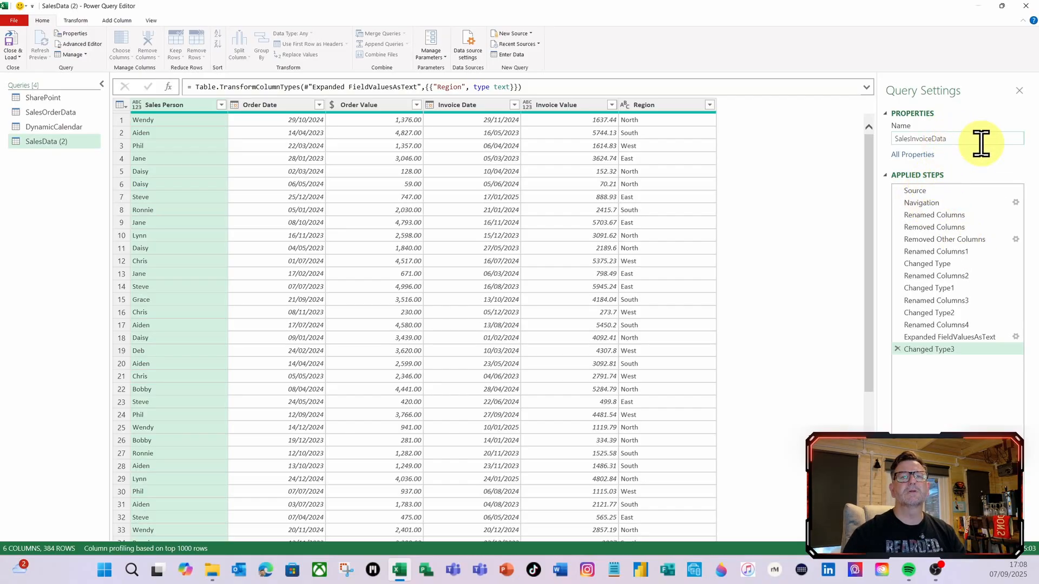
pyautogui.press('Return')
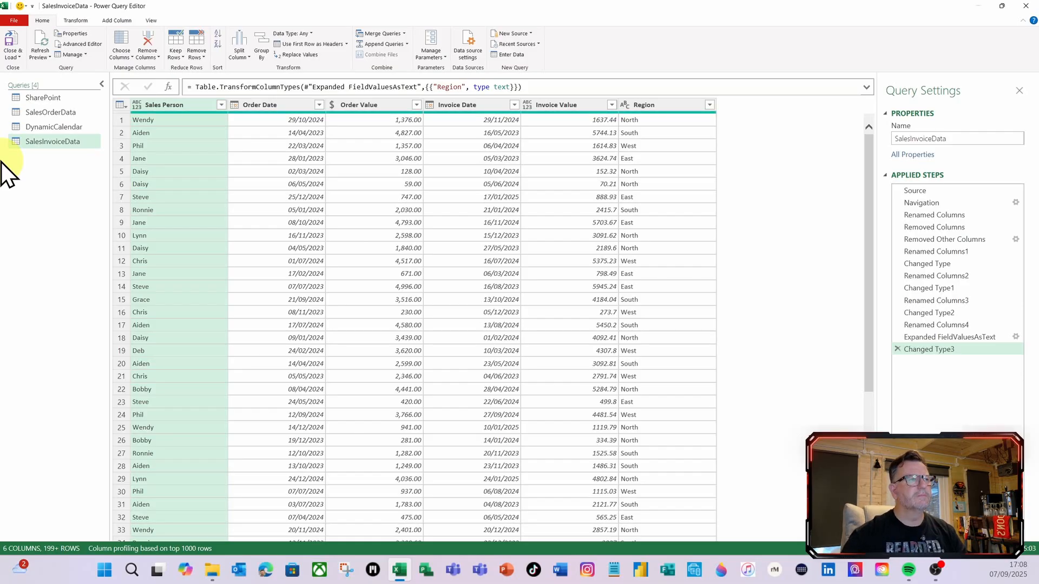
# Remove the Order Date and Order Value columns from the SalesInvoiceData query.
pyautogui.click(262, 105)
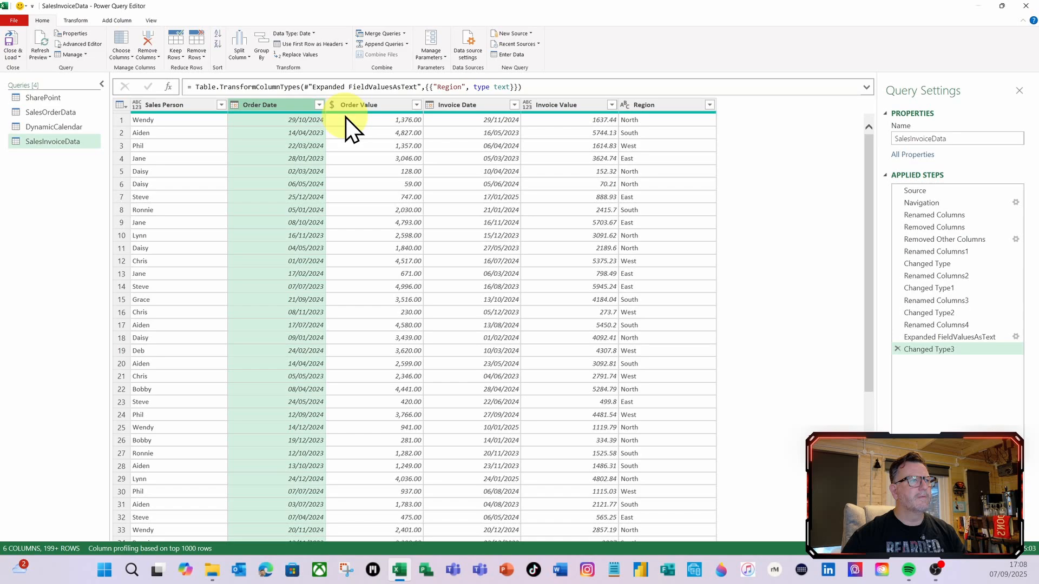
pyautogui.keyDown('ctrl'); pyautogui.click(361, 108); pyautogui.keyUp('ctrl')
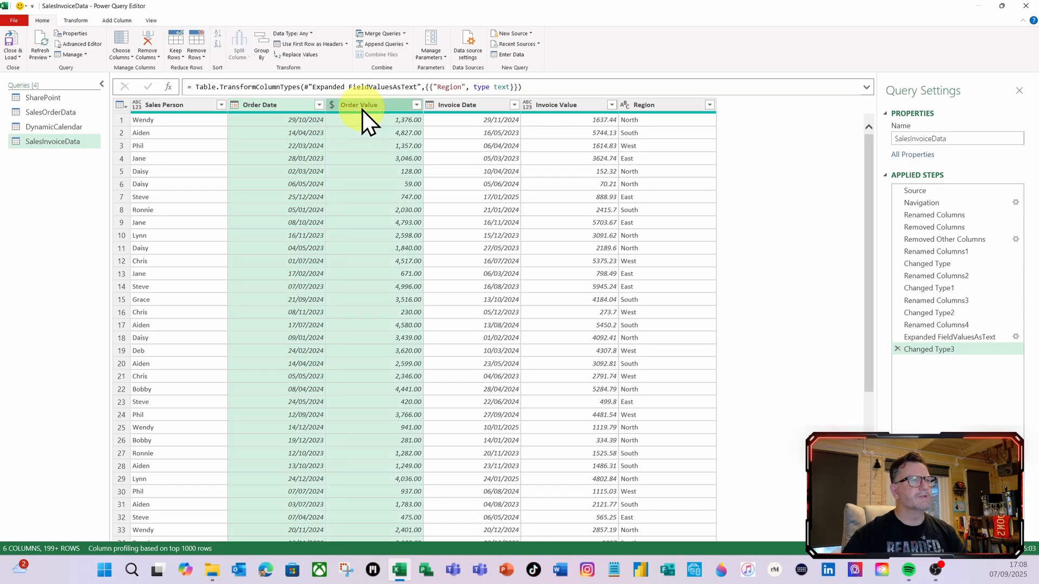
pyautogui.rightClick(366, 109)
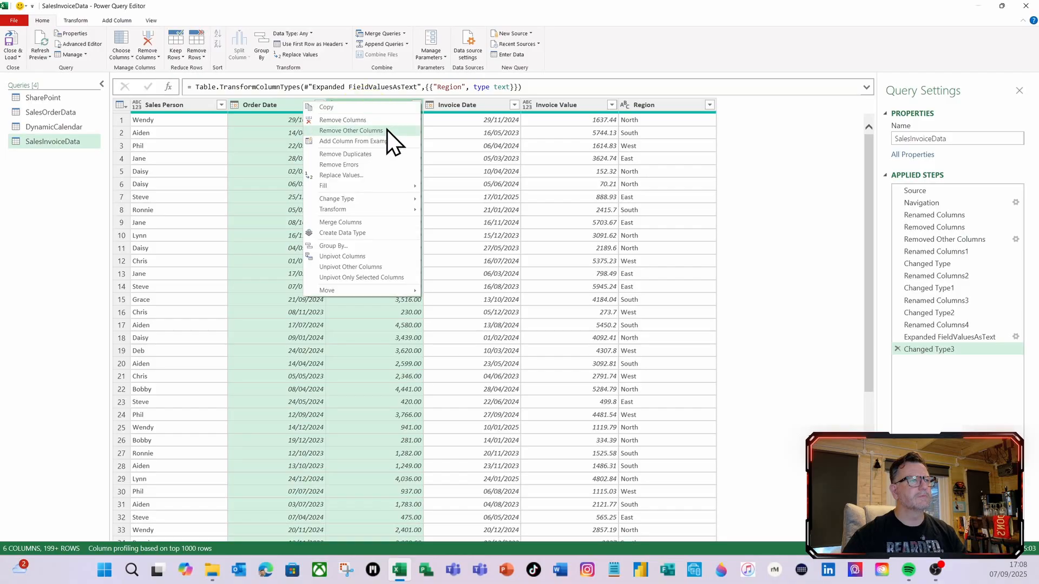
pyautogui.click(351, 121)
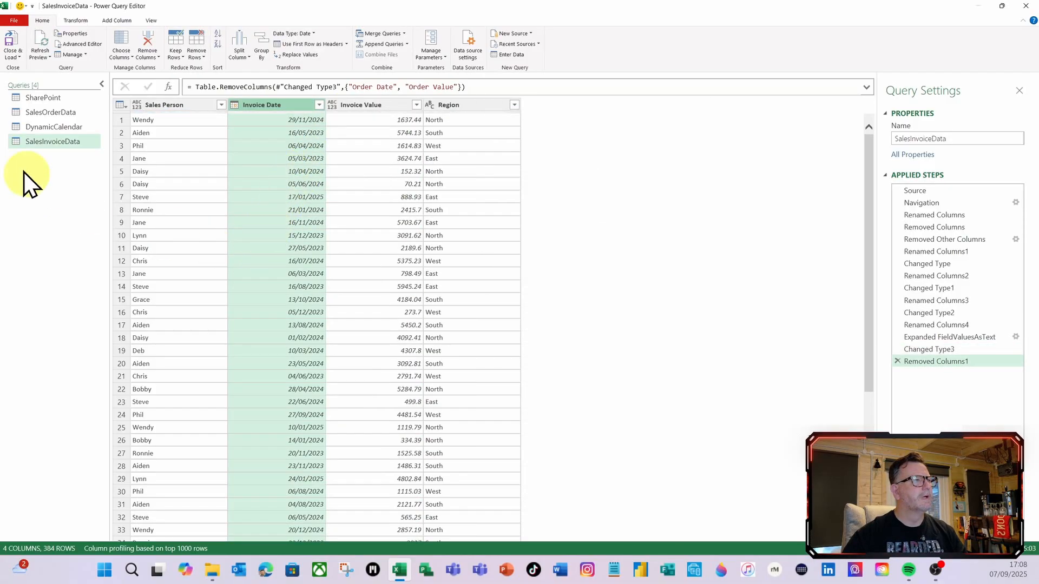
# Remove the Invoice Date and Invoice Value columns from the SalesOrderData query.
pyautogui.click(44, 113)
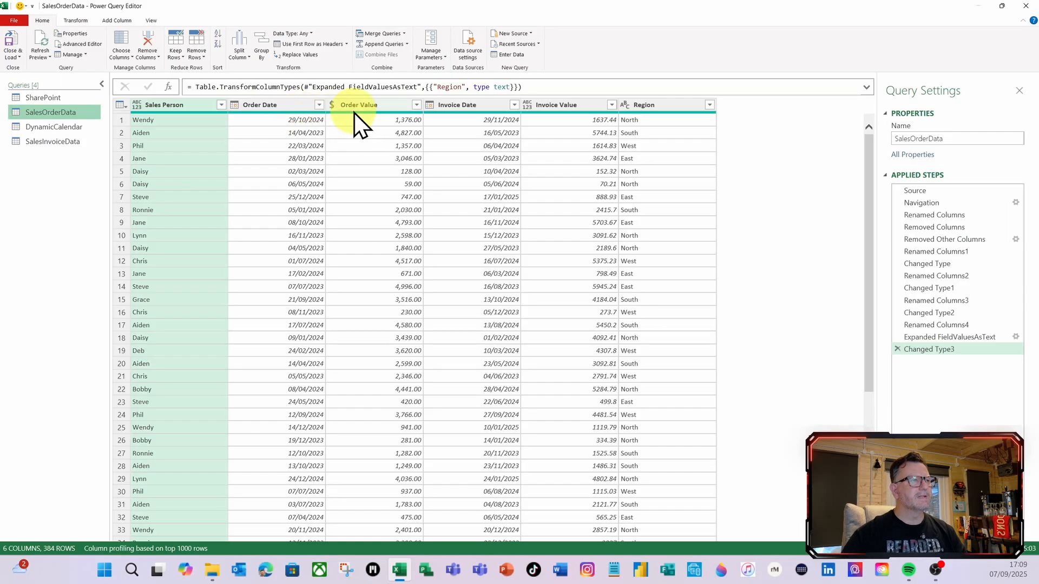
pyautogui.click(457, 106)
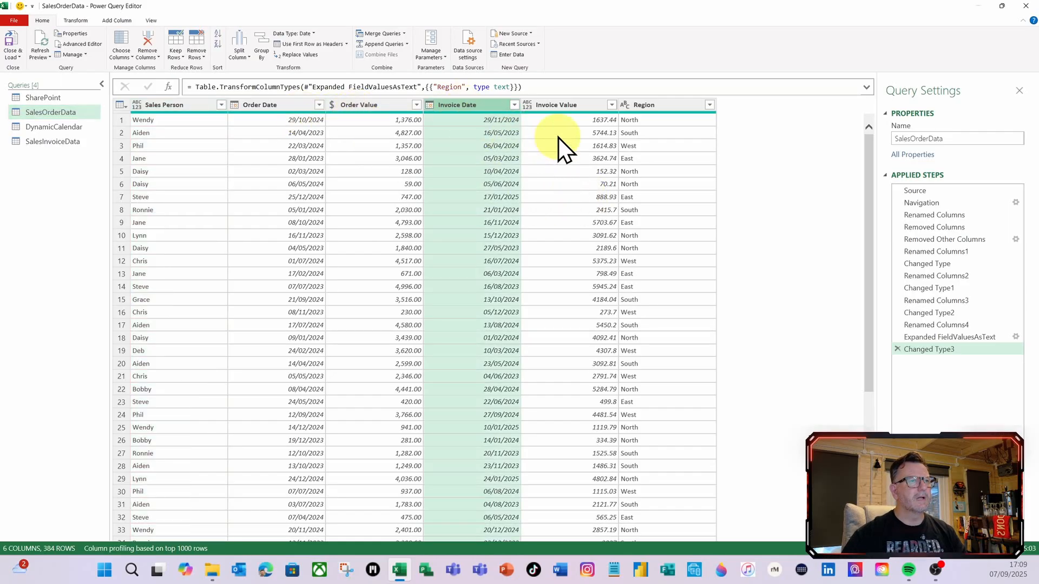
pyautogui.keyDown('ctrl'); pyautogui.click(566, 107); pyautogui.keyUp('ctrl')
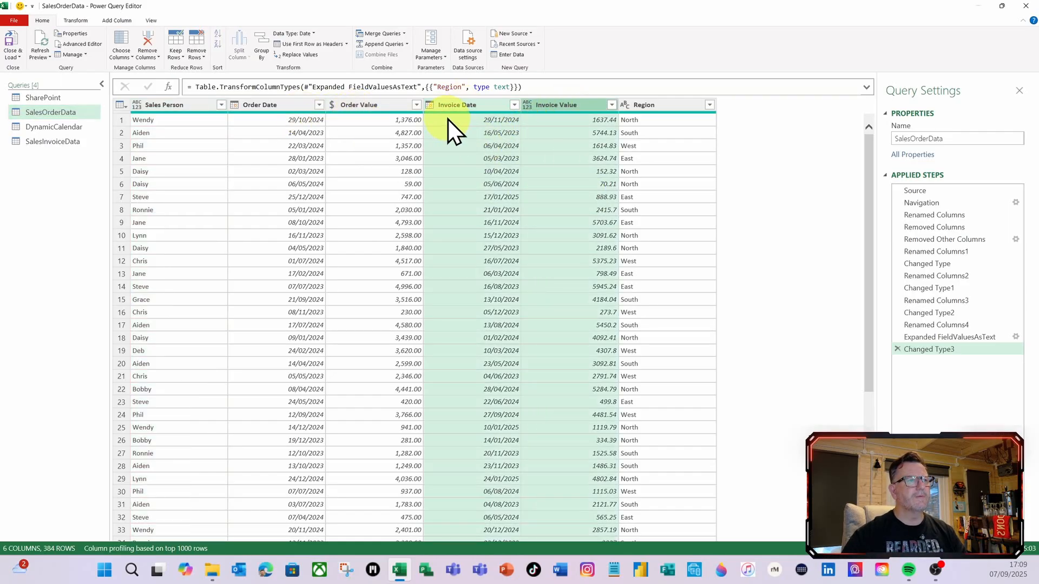
pyautogui.rightClick(566, 109)
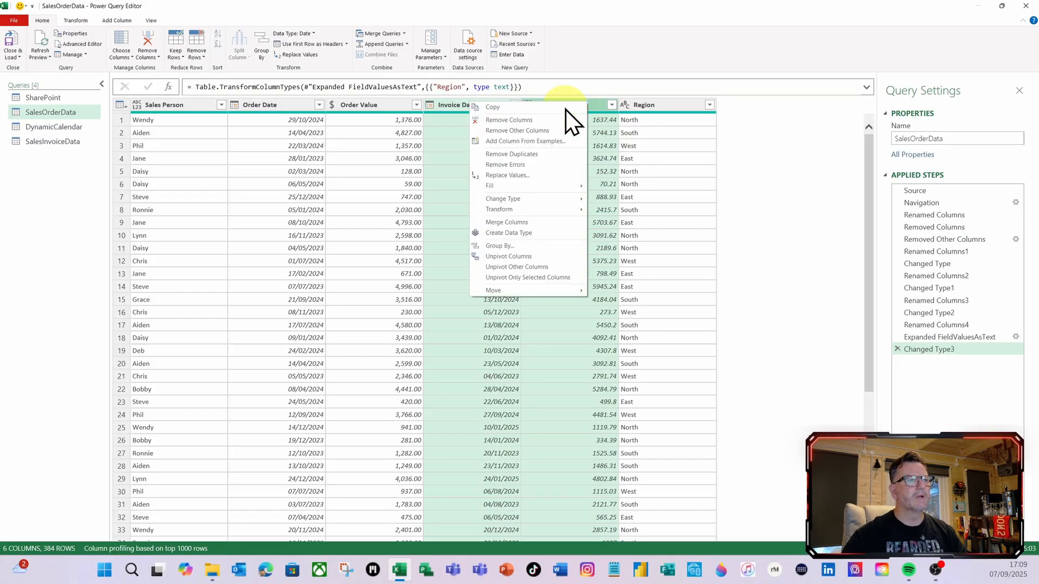
pyautogui.click(510, 120)
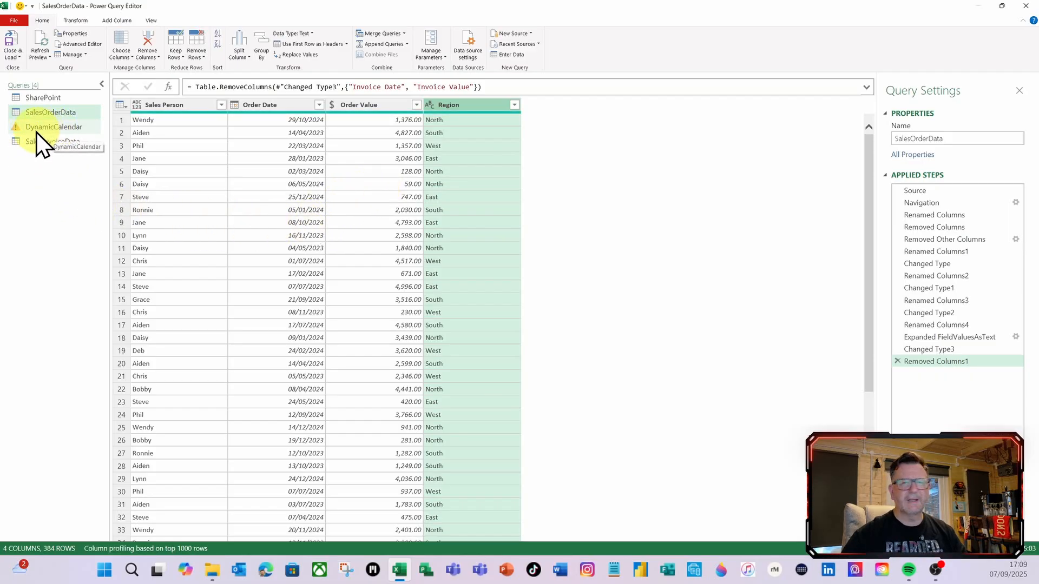
pyautogui.click(76, 116)
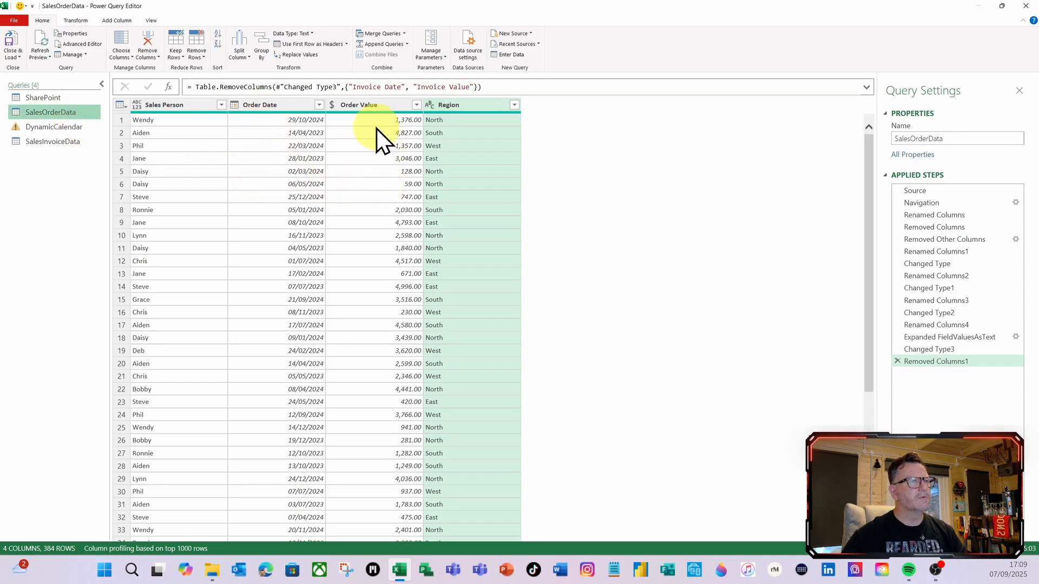
# Set the data type of the Invoice Value column in the SalesInvoiceData query to Currency.
pyautogui.click(53, 142)
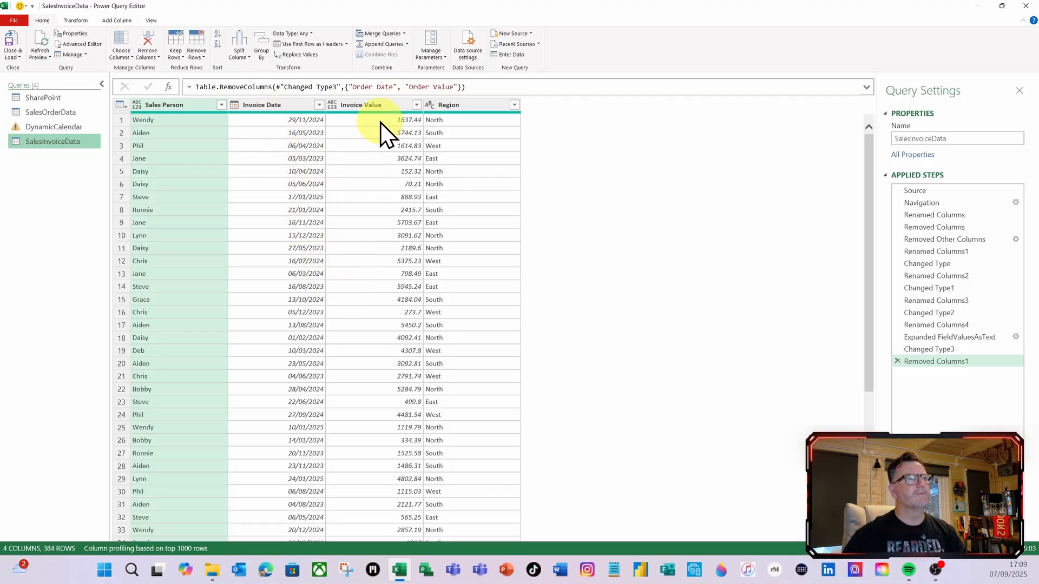
pyautogui.click(353, 106)
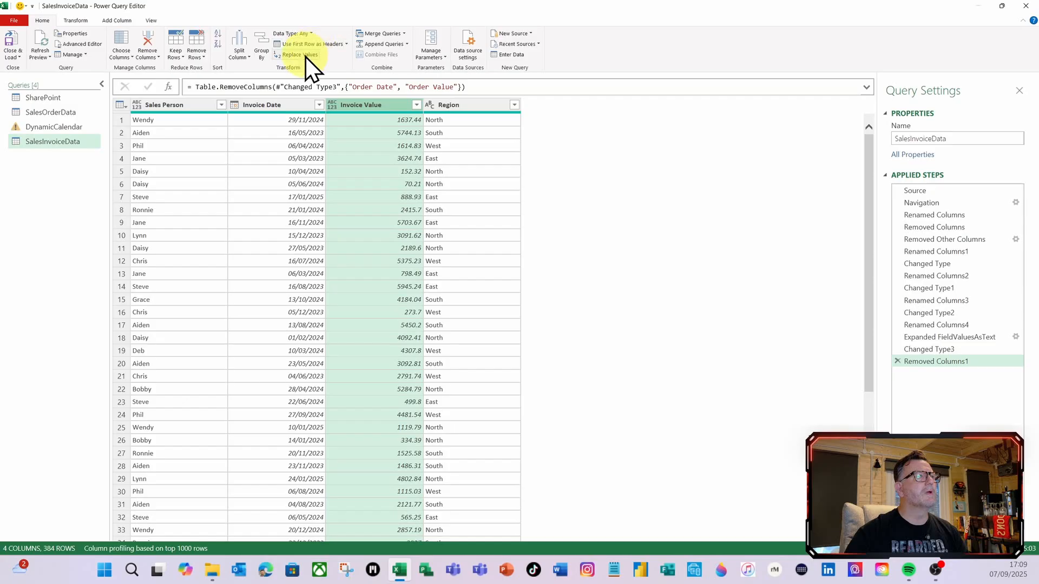
pyautogui.click(311, 33)
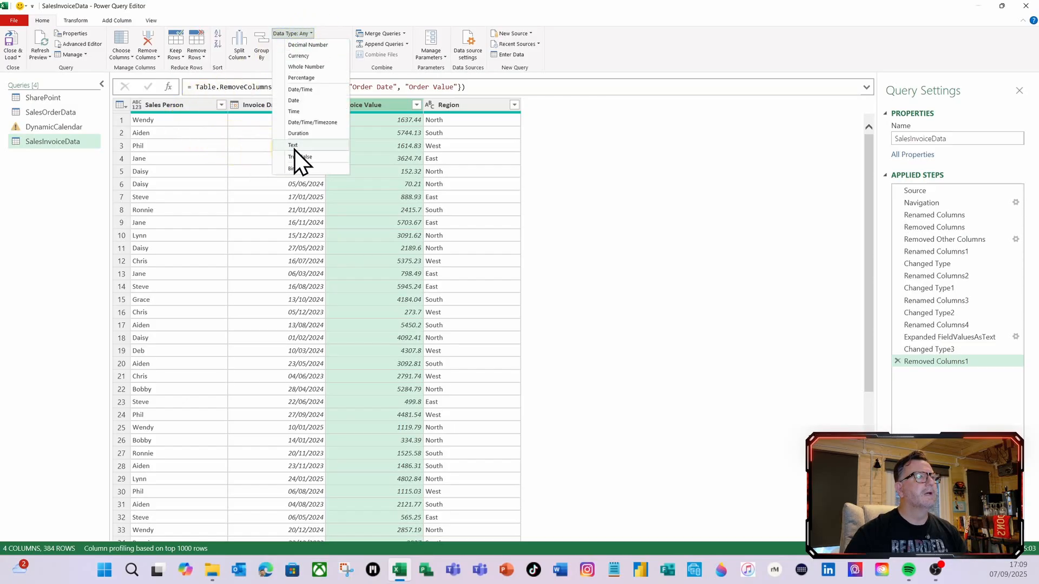
pyautogui.click(291, 56)
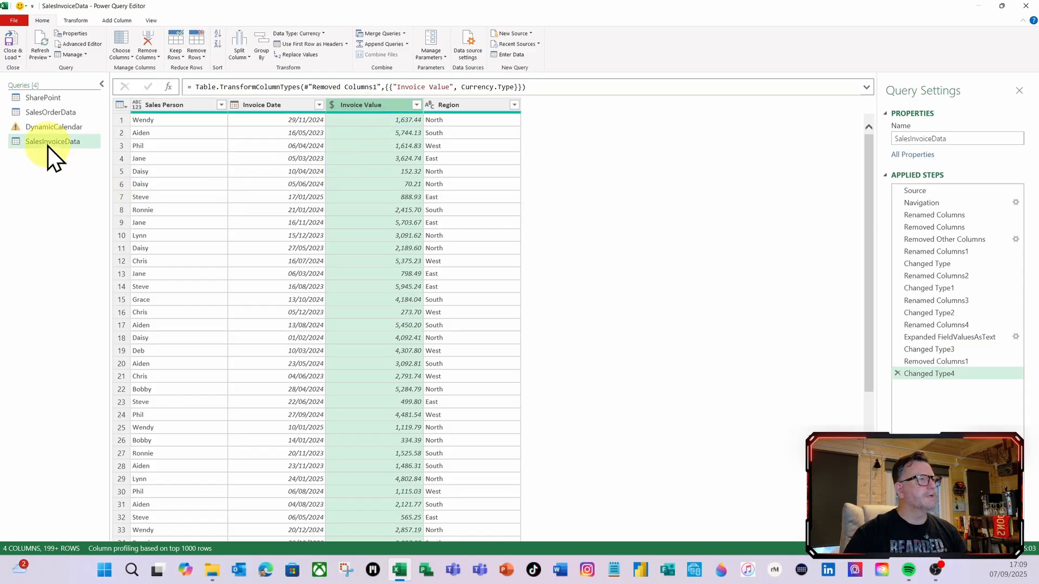
# Edit the Start step of the DynamicCalendar query to take the minimum of SalesOrderData[Order Date].
pyautogui.click(50, 127)
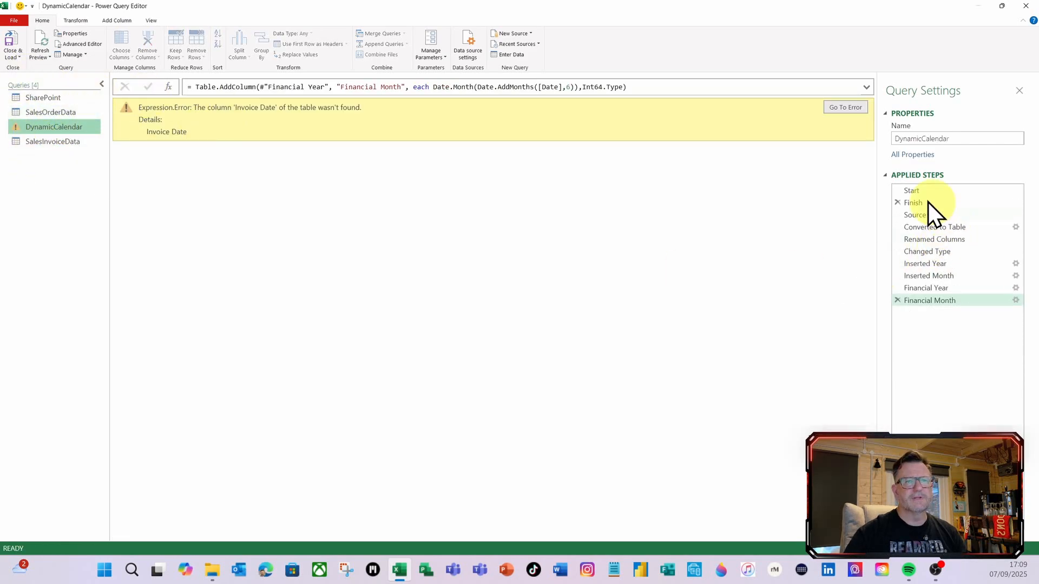
pyautogui.click(916, 193)
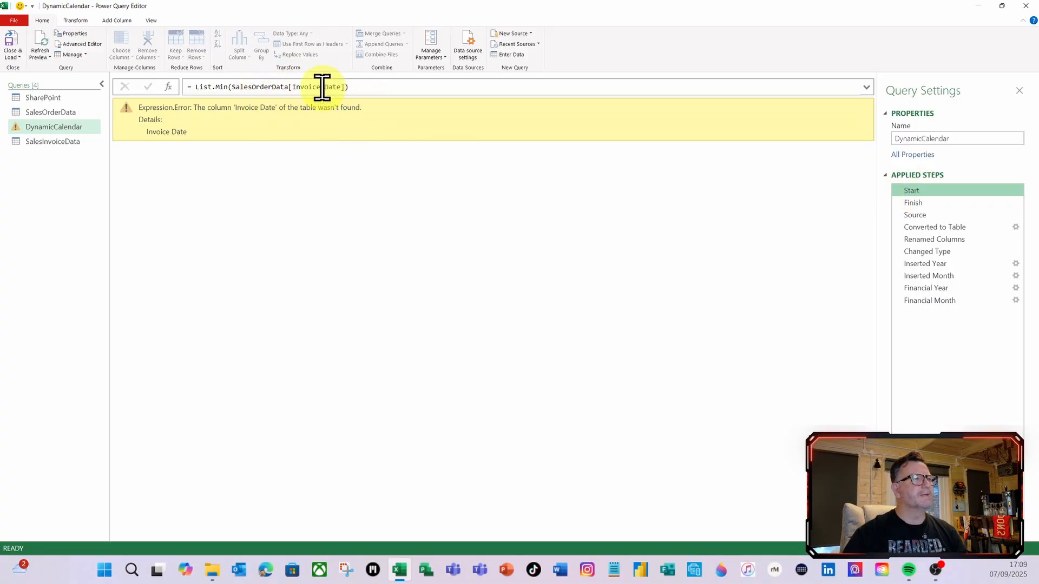
pyautogui.moveTo(319, 86); pyautogui.dragTo(292, 87)
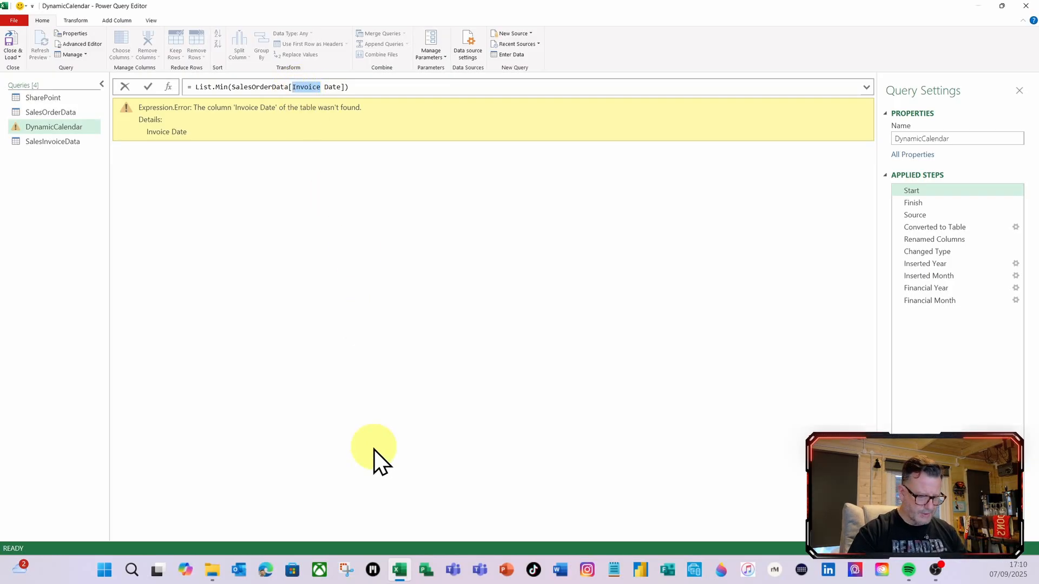
pyautogui.write('Order')
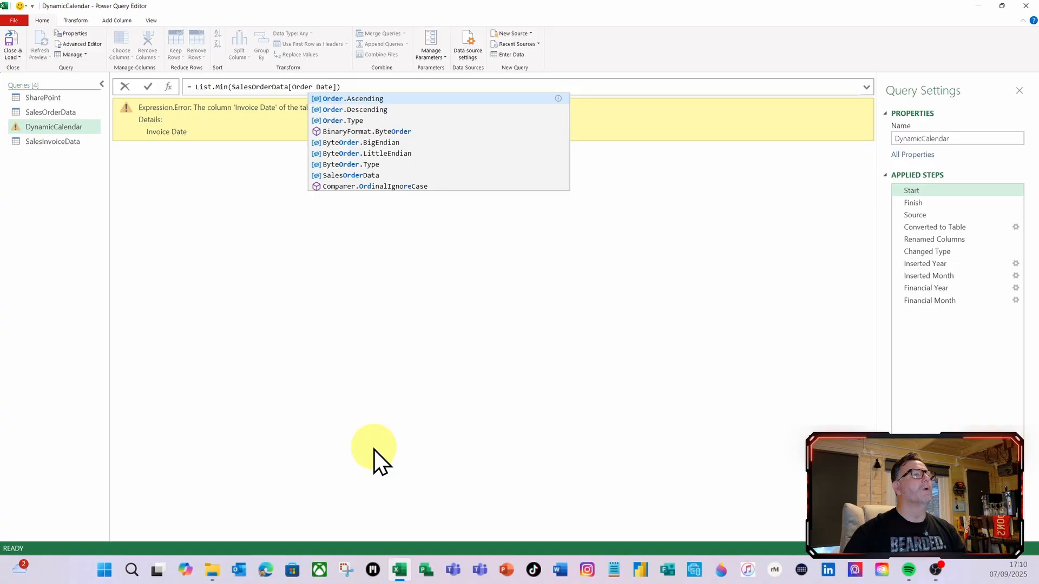
pyautogui.click(151, 88)
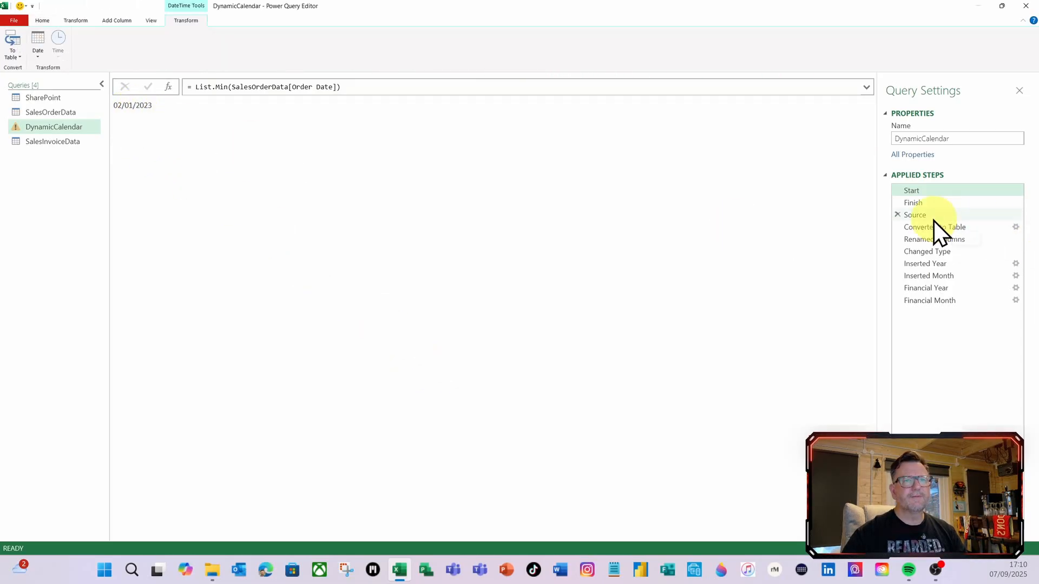
# Edit the Finish step of the DynamicCalendar query to take the maximum of SalesInvoiceData[Invoice Date].
pyautogui.click(914, 204)
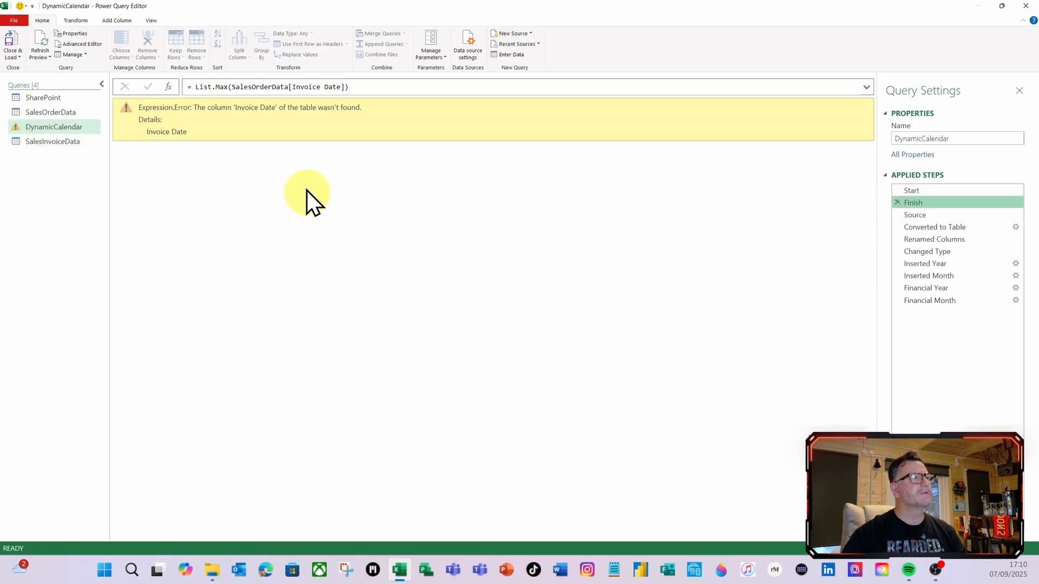
pyautogui.click(273, 86)
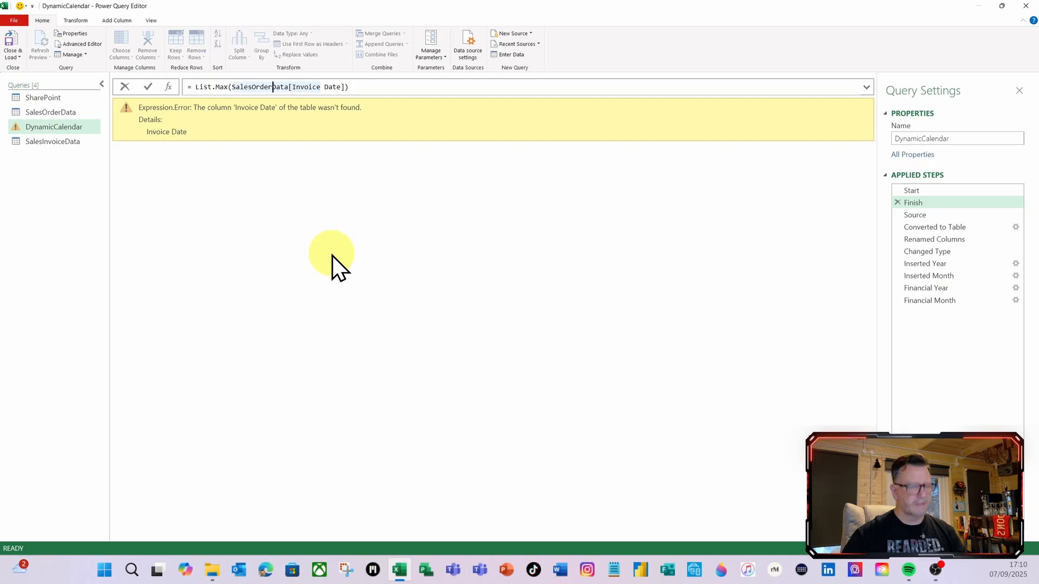
pyautogui.press('BackSpace')
pyautogui.press('BackSpace')
pyautogui.press('BackSpace')
pyautogui.press('BackSpace')
pyautogui.press('BackSpace')
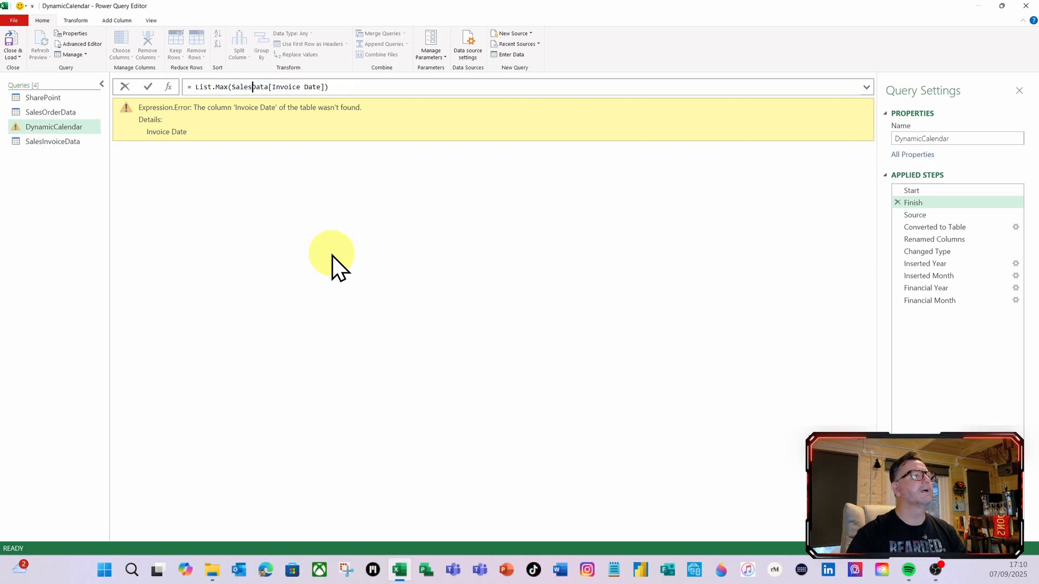
pyautogui.write('Invoice')
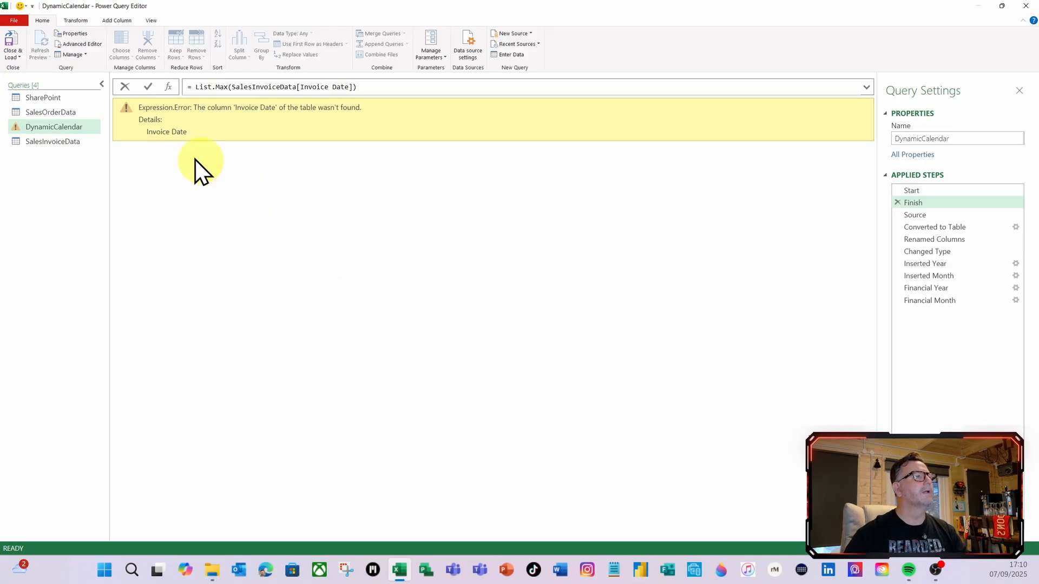
pyautogui.click(146, 87)
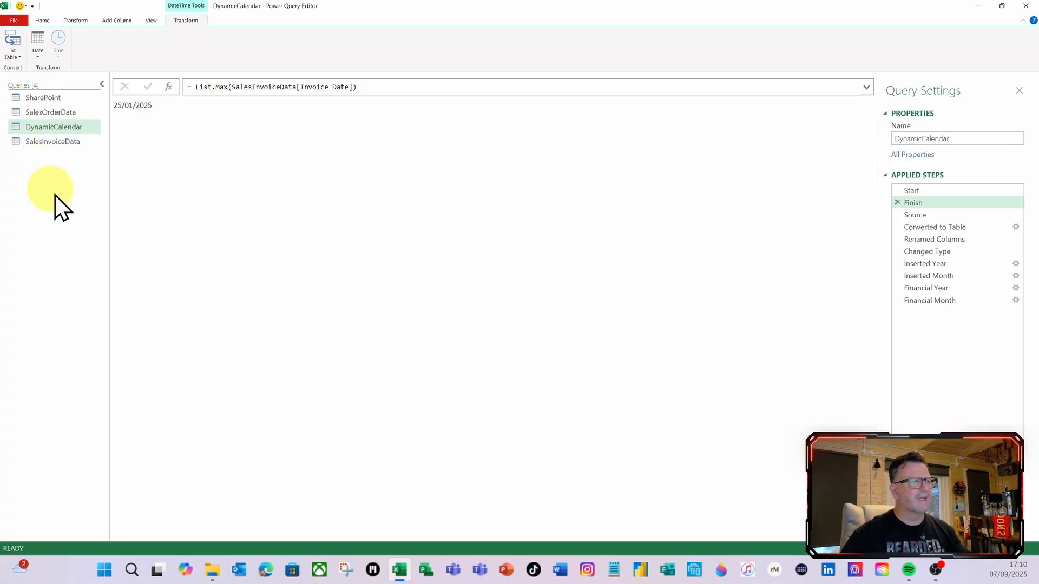
# Add a Name of Month column based on the Date column after the Financial Month step of DynamicCalendar.
pyautogui.click(920, 302)
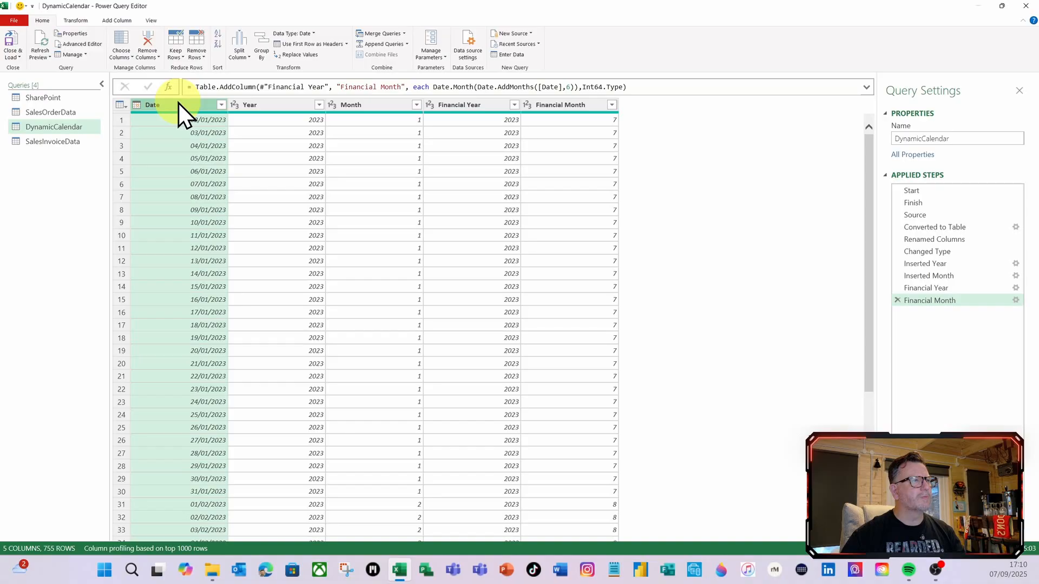
pyautogui.click(116, 21)
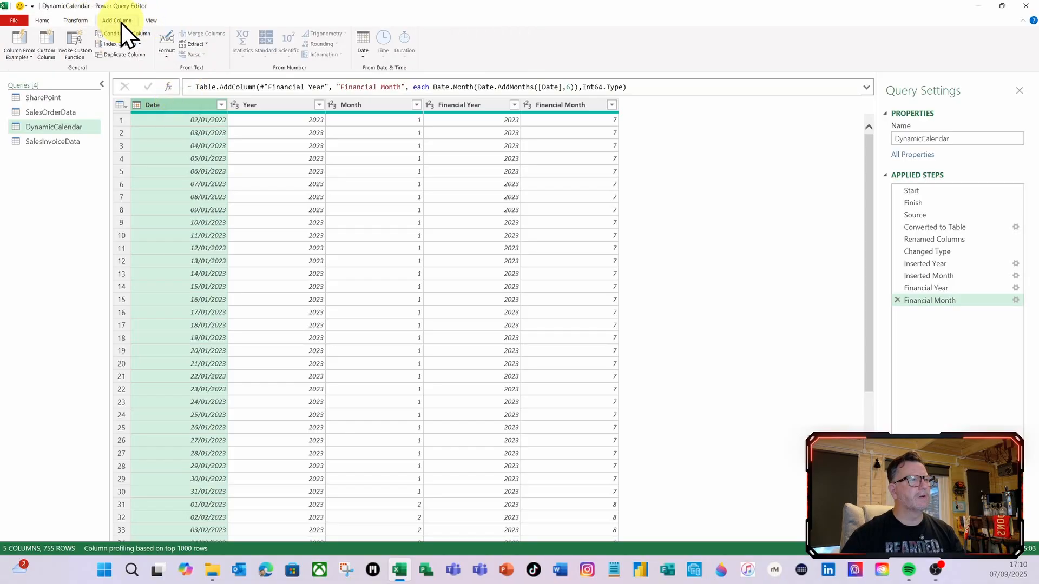
pyautogui.click(362, 49)
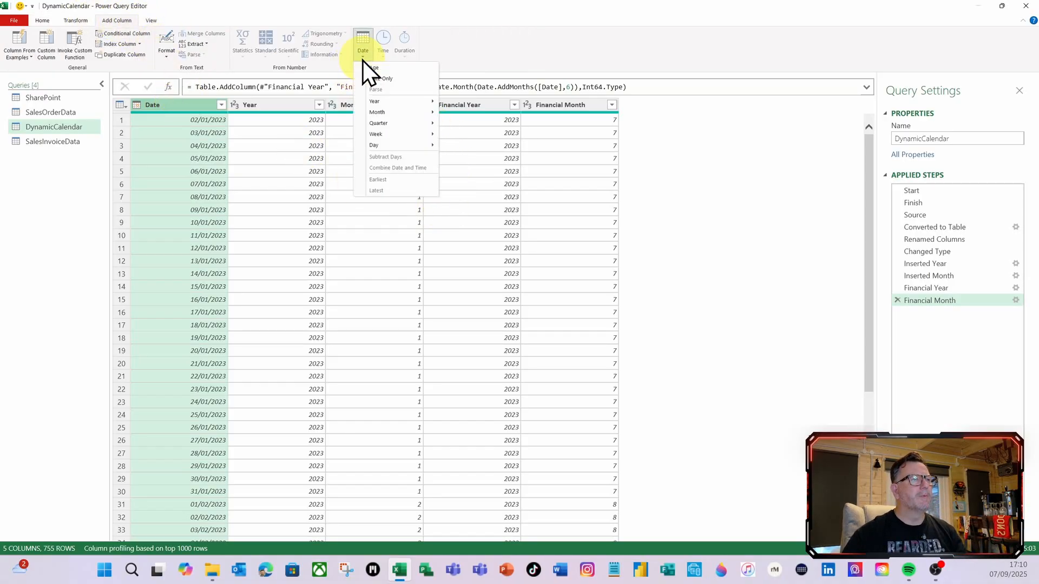
pyautogui.moveTo(392, 113)
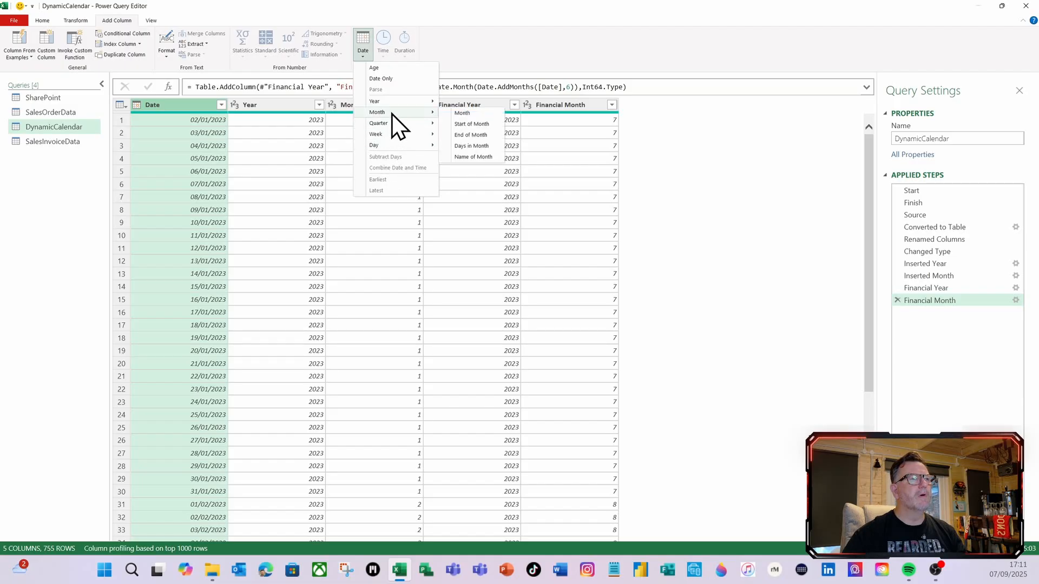
pyautogui.click(460, 157)
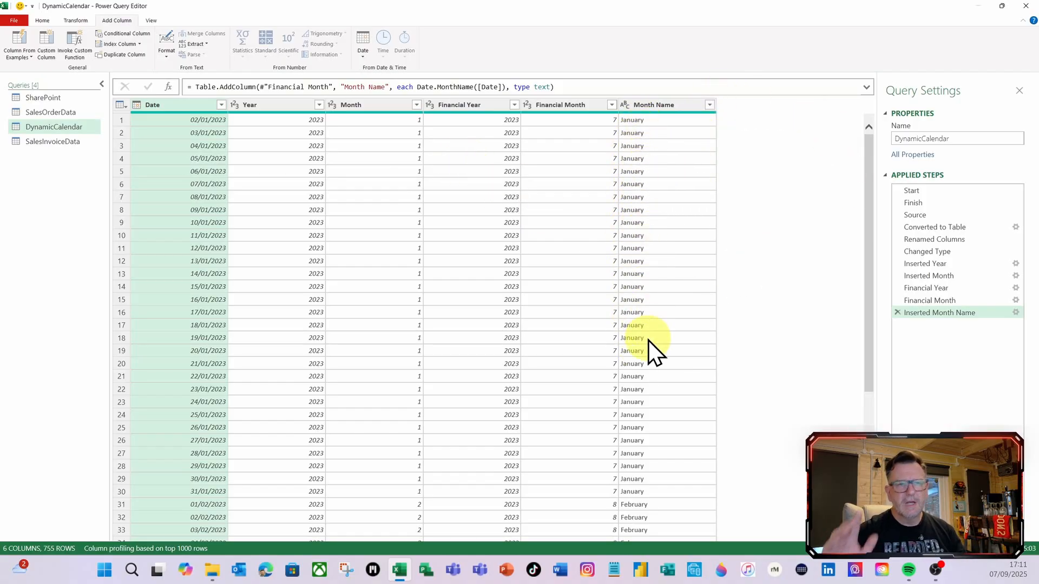
# Shorten the Month Name values in place by extracting their first 3 characters, and look through the resulting rows.
pyautogui.click(648, 105)
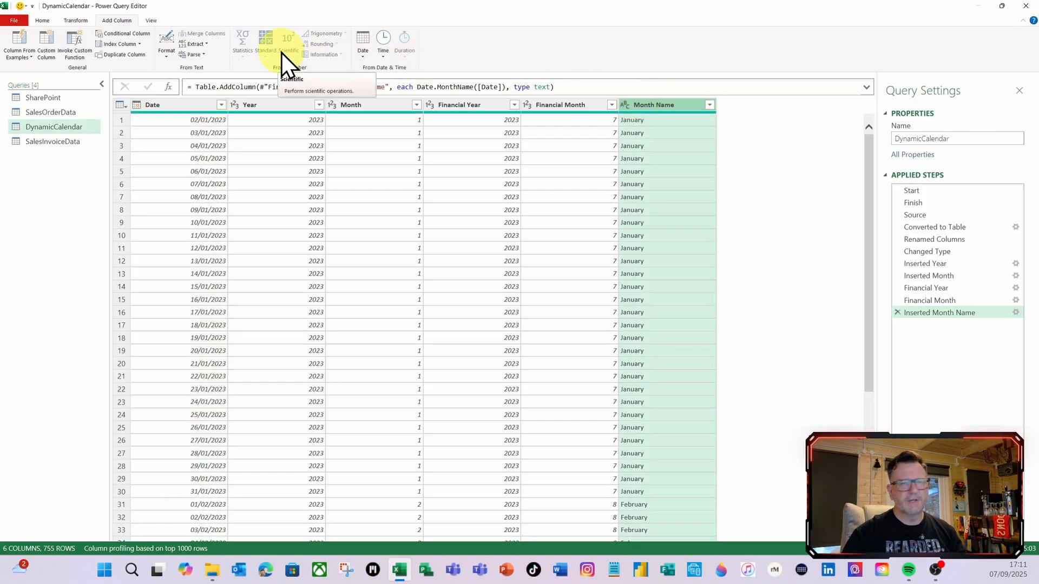
pyautogui.click(74, 22)
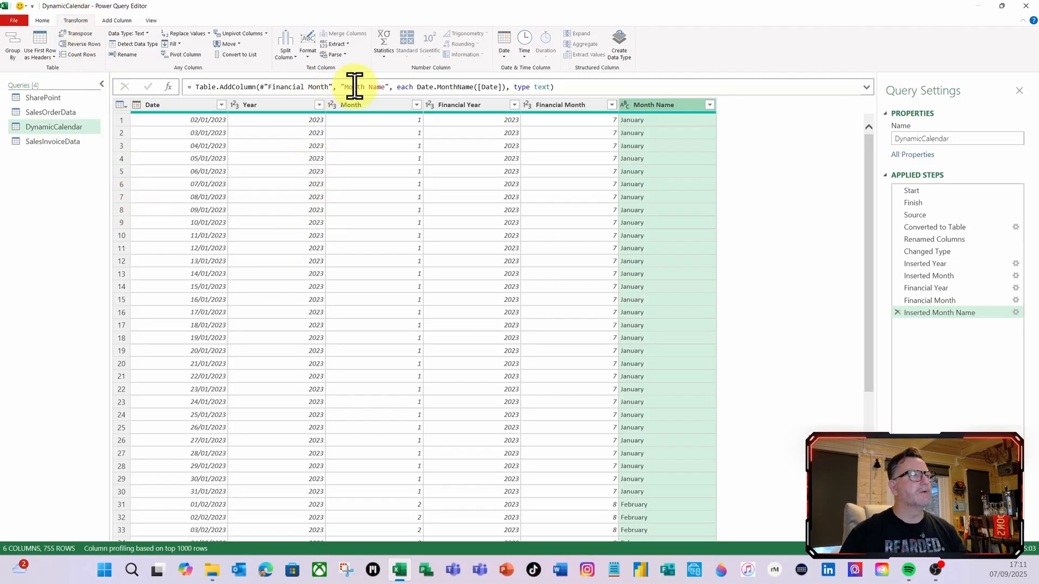
pyautogui.click(348, 44)
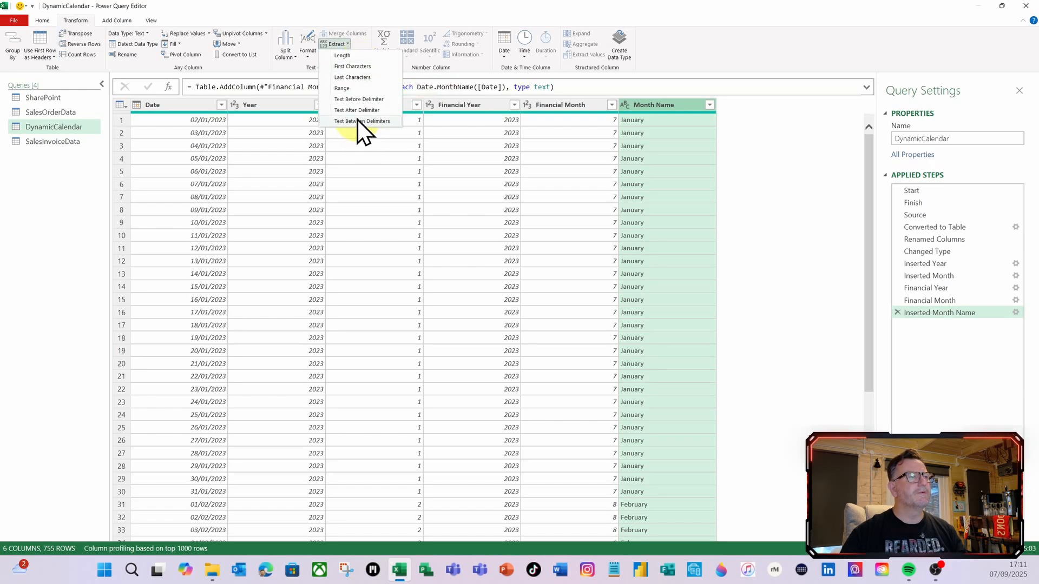
pyautogui.click(355, 67)
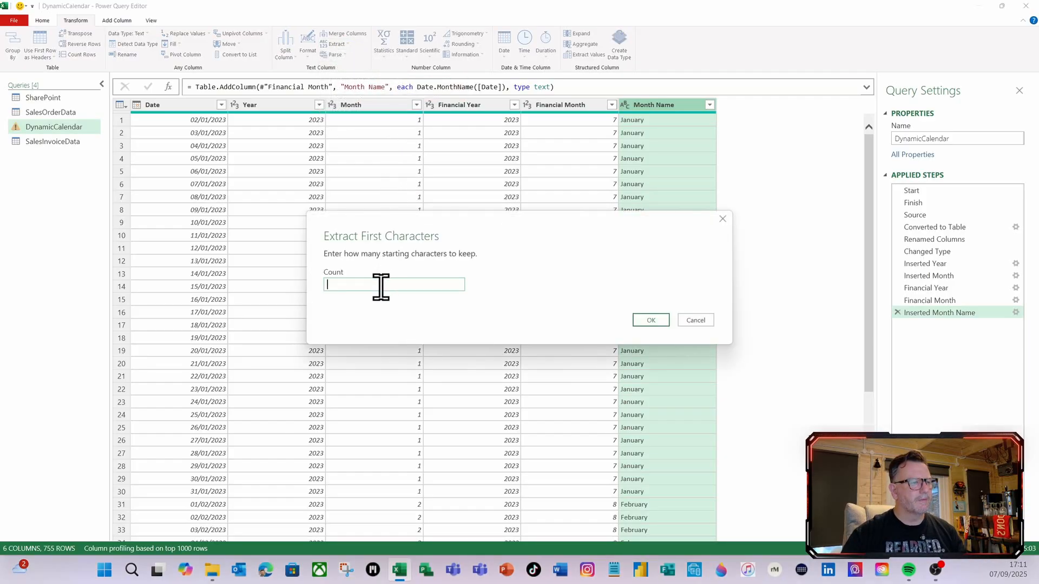
pyautogui.click(644, 320)
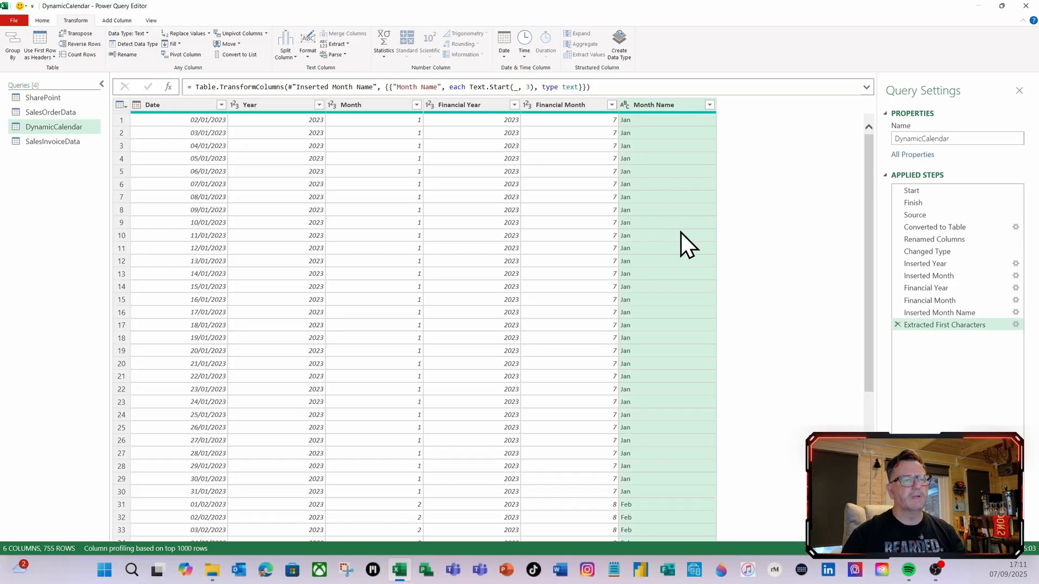
pyautogui.scroll(-10, 681, 233)
pyautogui.scroll(9, 680, 235)
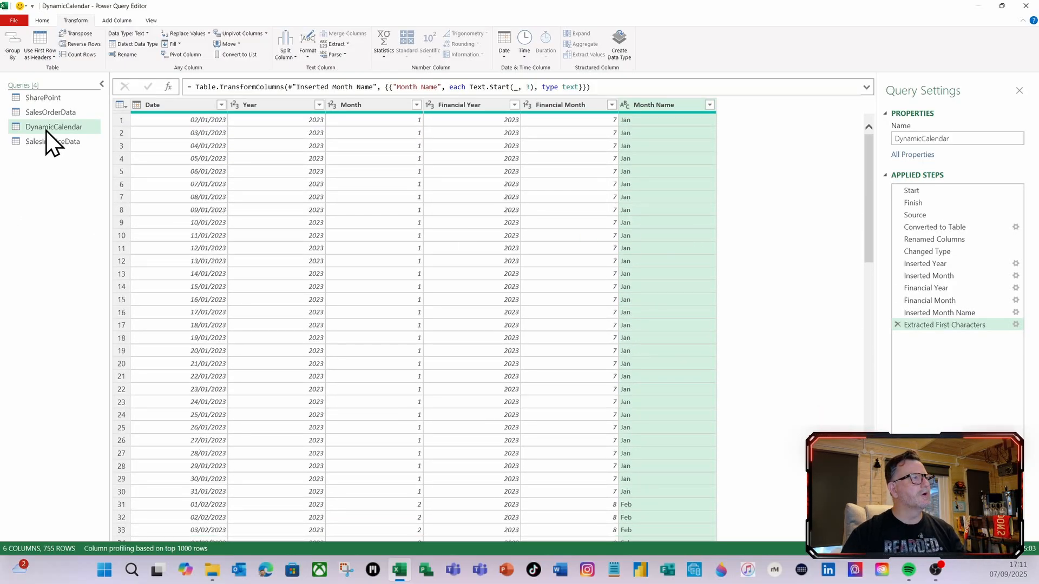
# Close the query editor, loading the queries with their current load settings, and check which tables the Power Pivot data model contains.
pyautogui.click(42, 20)
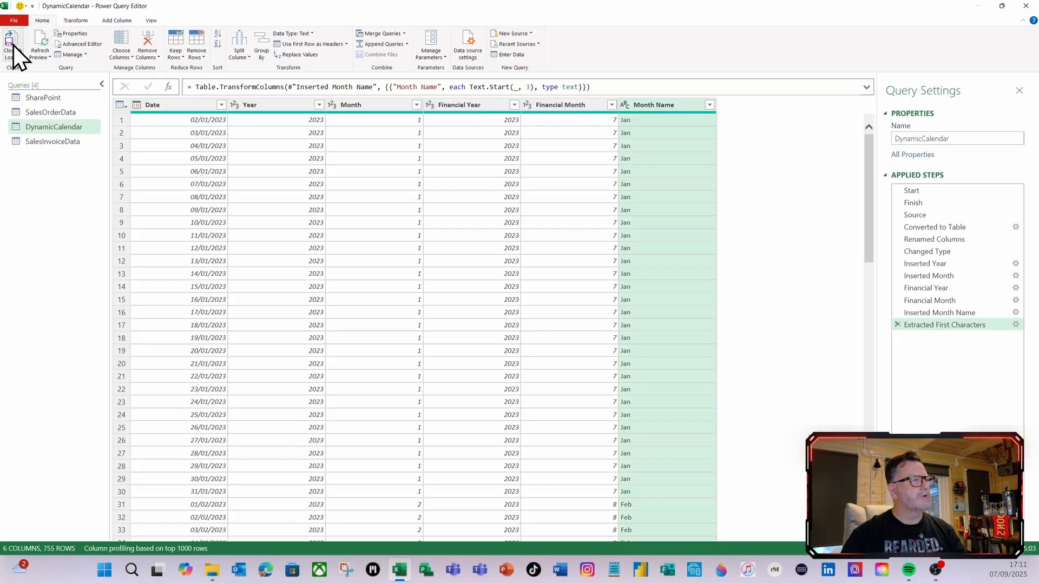
pyautogui.click(17, 58)
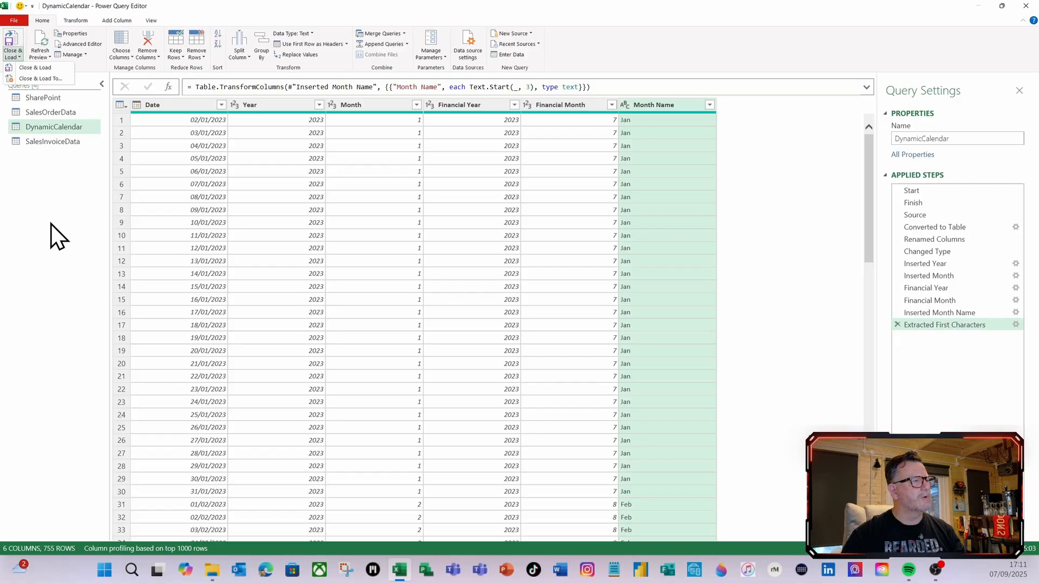
pyautogui.click(56, 140)
pyautogui.click(56, 143)
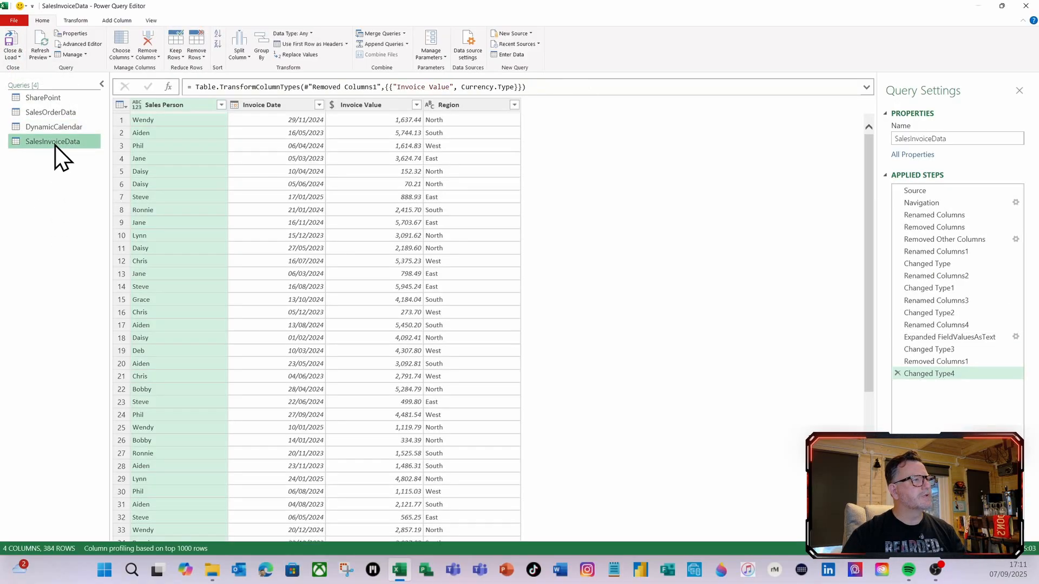
pyautogui.click(17, 59)
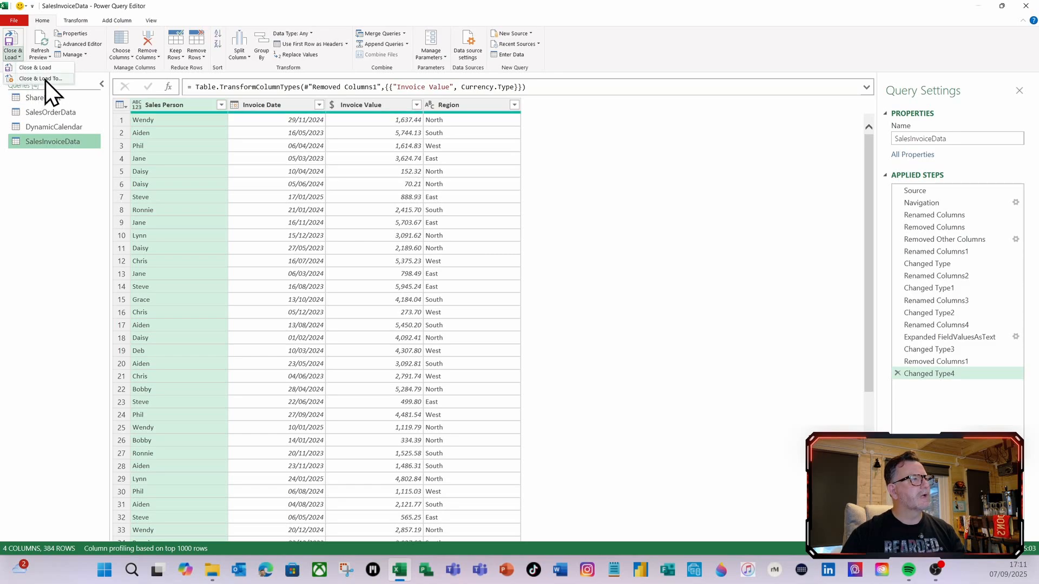
pyautogui.click(24, 66)
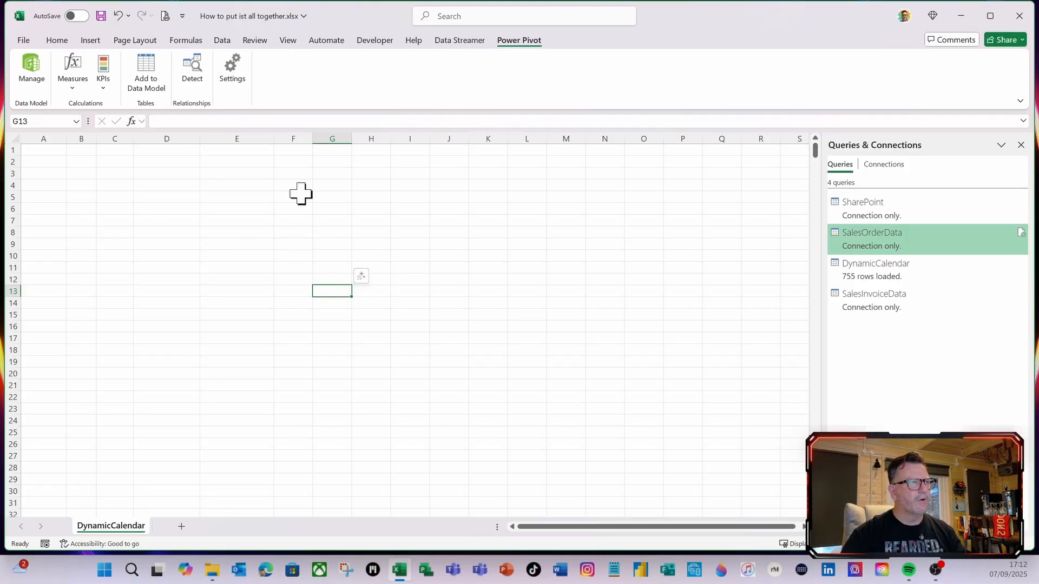
pyautogui.click(31, 67)
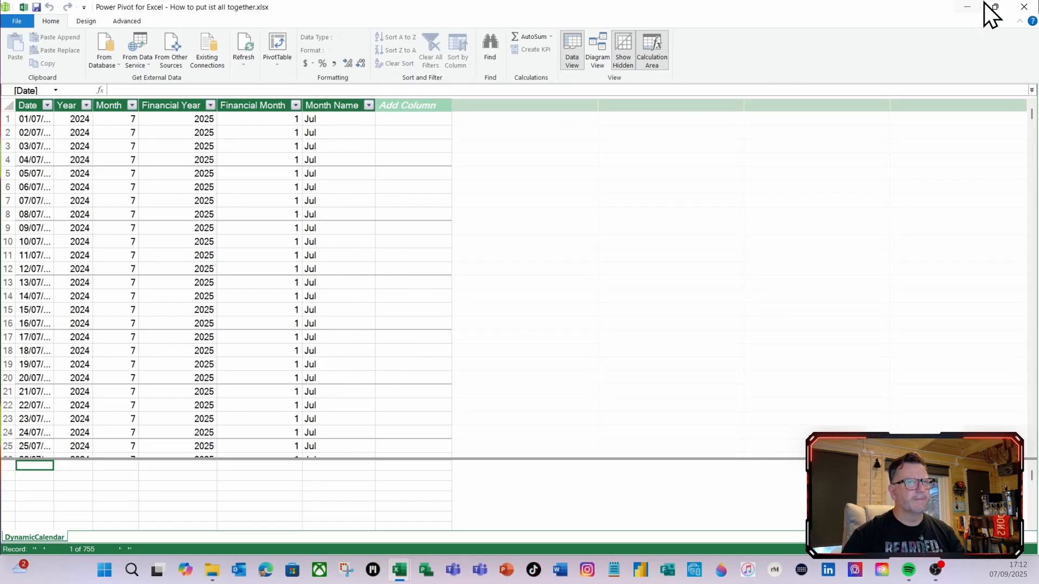
pyautogui.click(1023, 7)
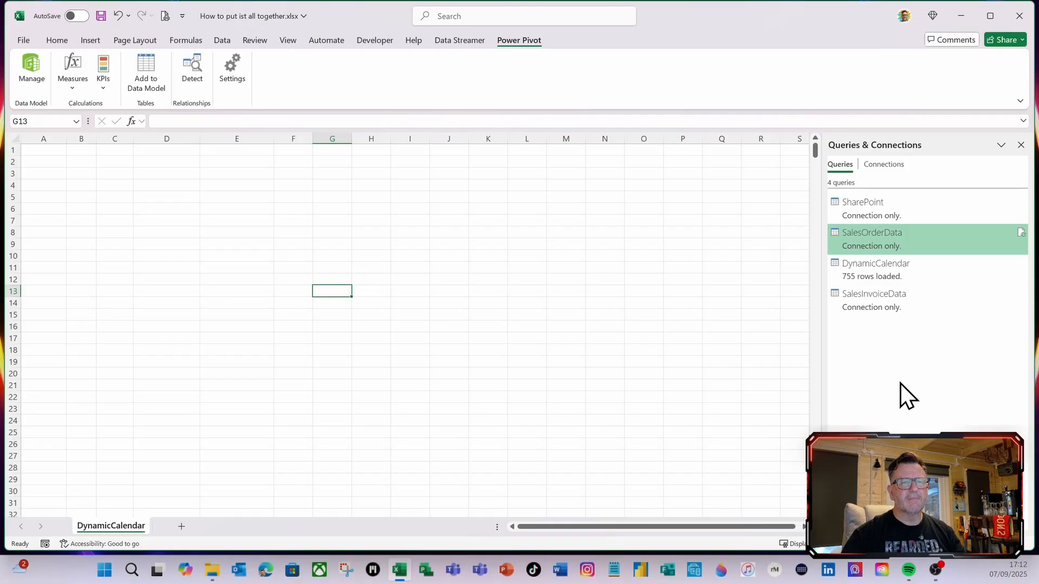
# Change the load settings of the SalesOrderData query to Only Create Connection with its data added to the data model.
pyautogui.rightClick(858, 234)
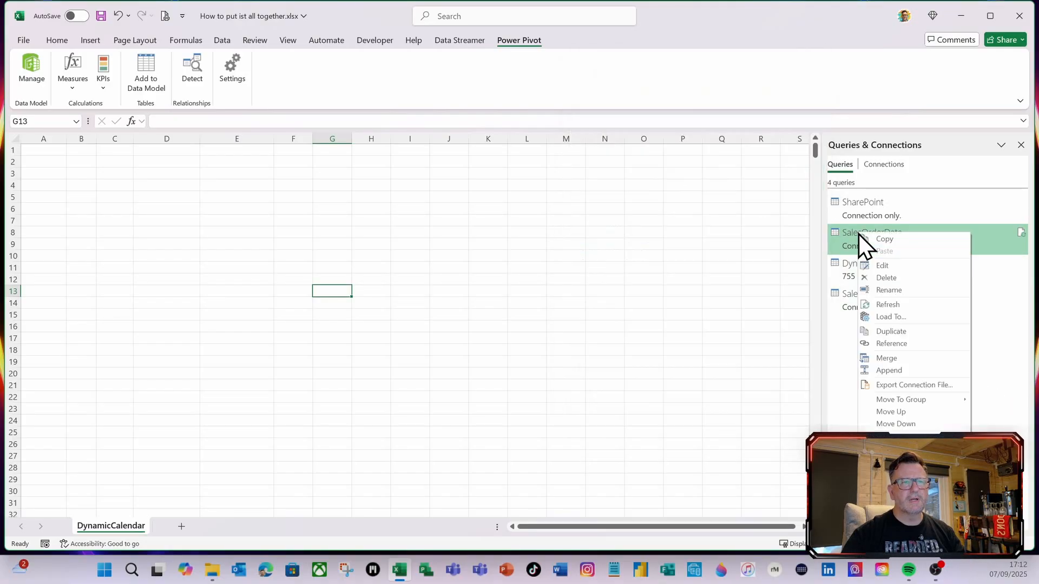
pyautogui.click(900, 316)
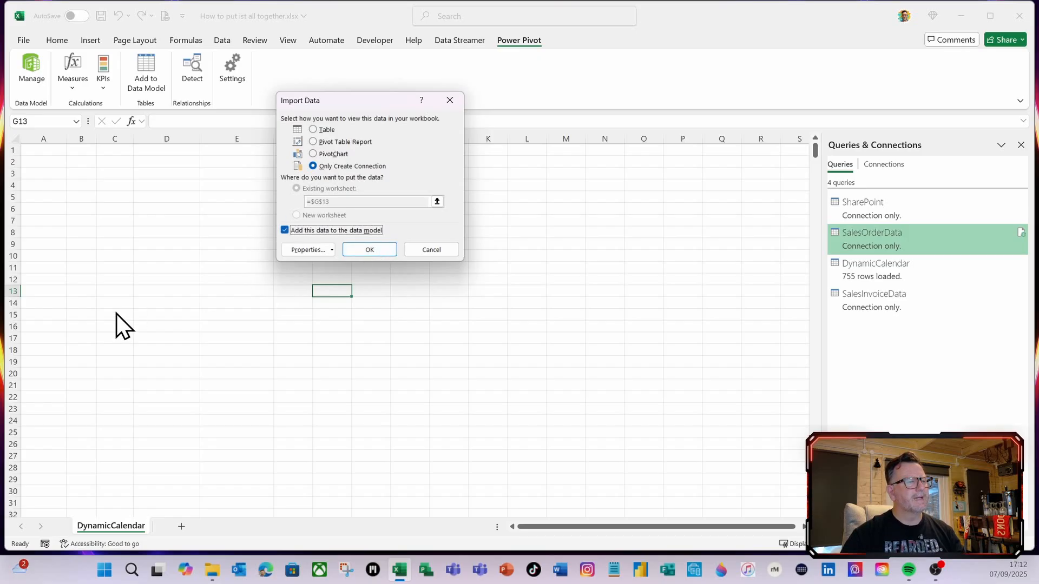
pyautogui.click(368, 253)
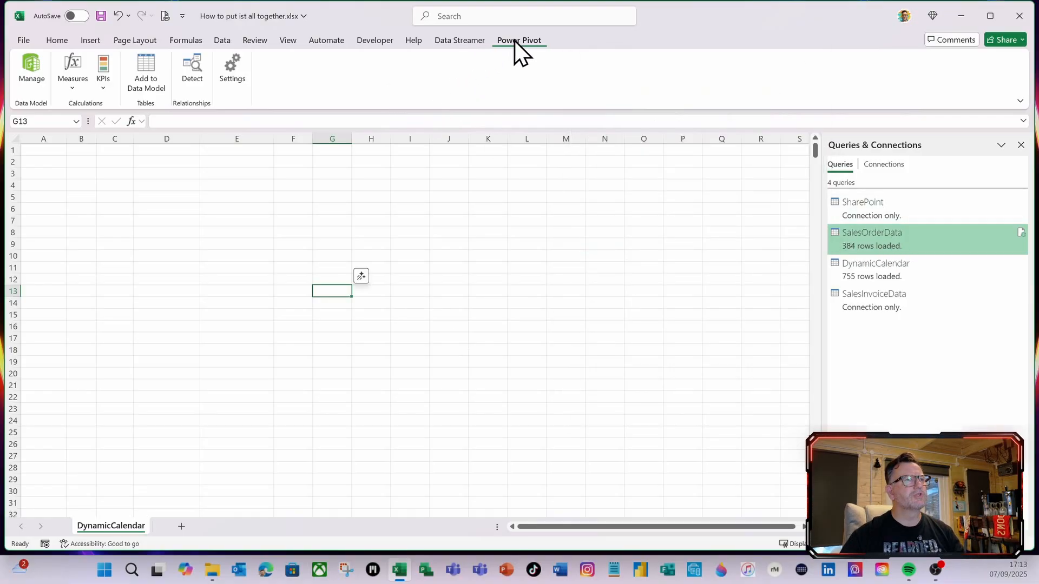
# Examine the SalesOrderData and DynamicCalendar tables in the Power Pivot data model, and return to the workbook.
pyautogui.click(31, 74)
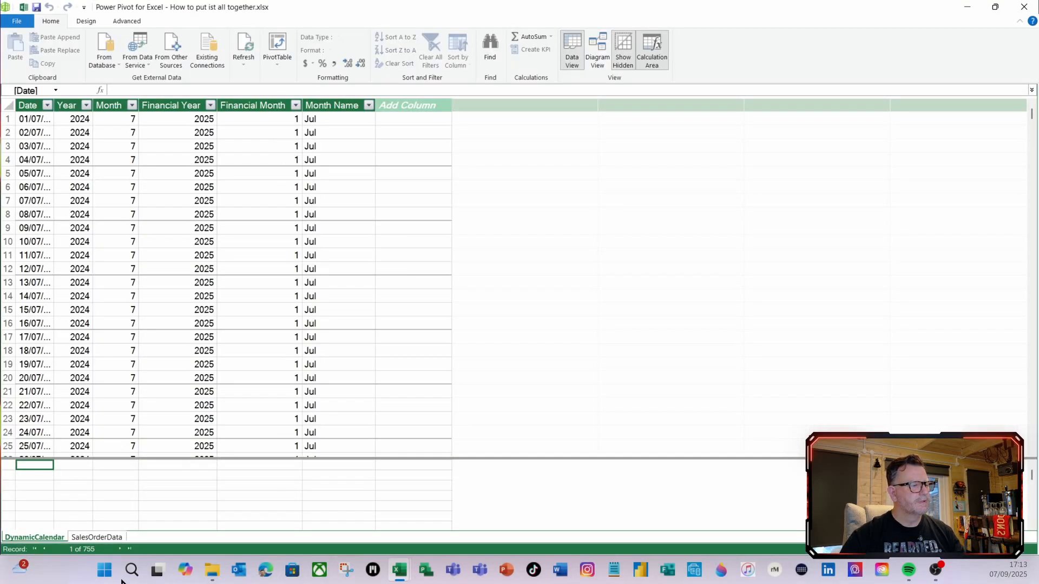
pyautogui.click(97, 536)
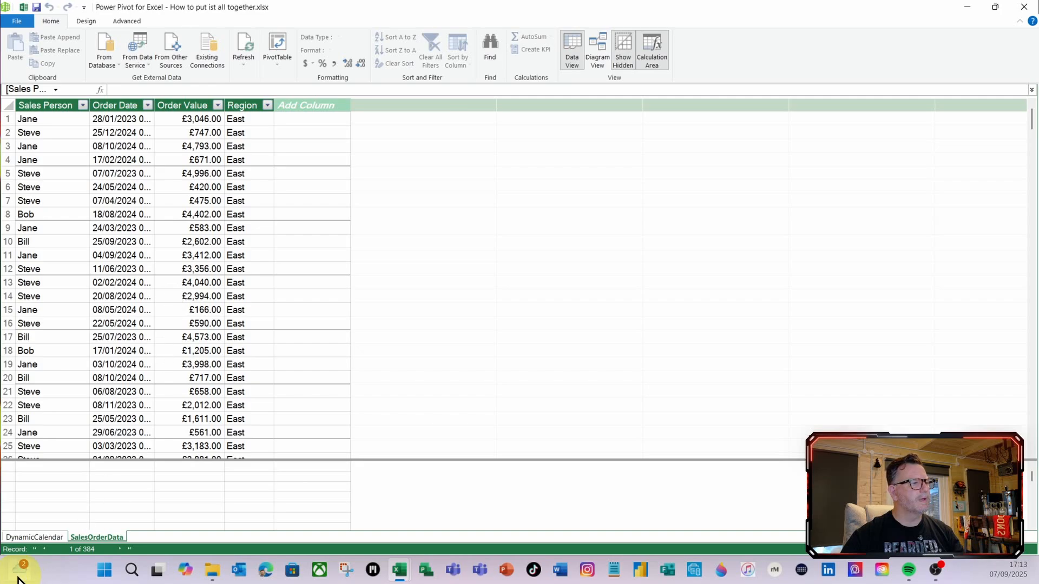
pyautogui.click(30, 538)
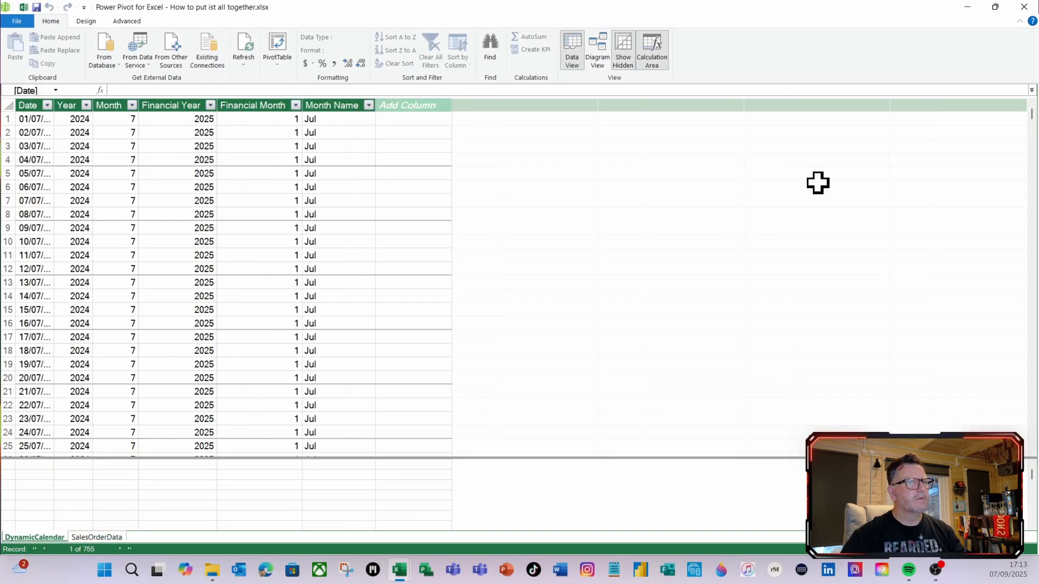
pyautogui.click(1022, 7)
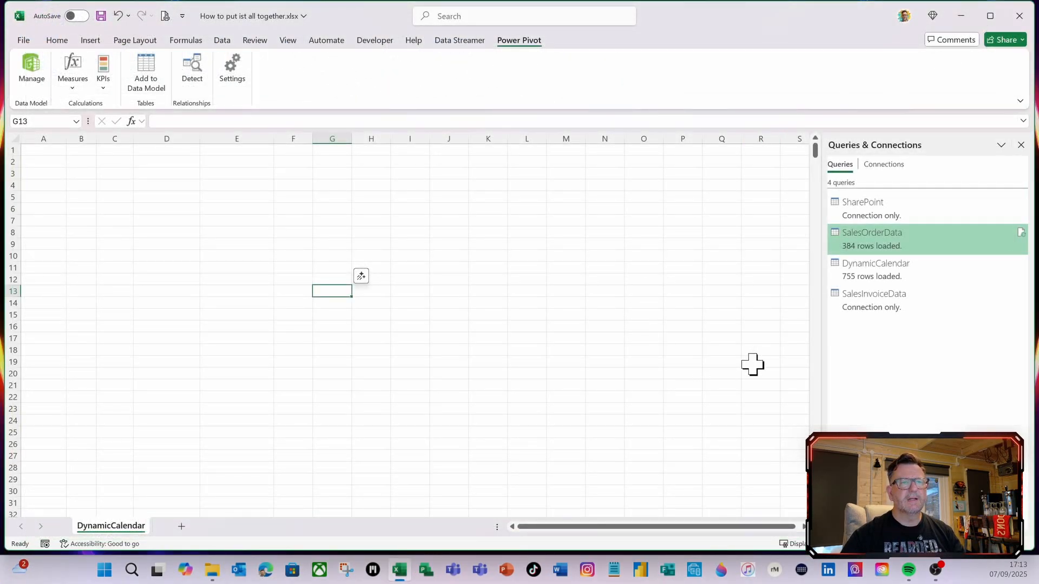
# Change the load settings of the SalesInvoiceData query to Only Create Connection with its data added to the data model.
pyautogui.rightClick(875, 302)
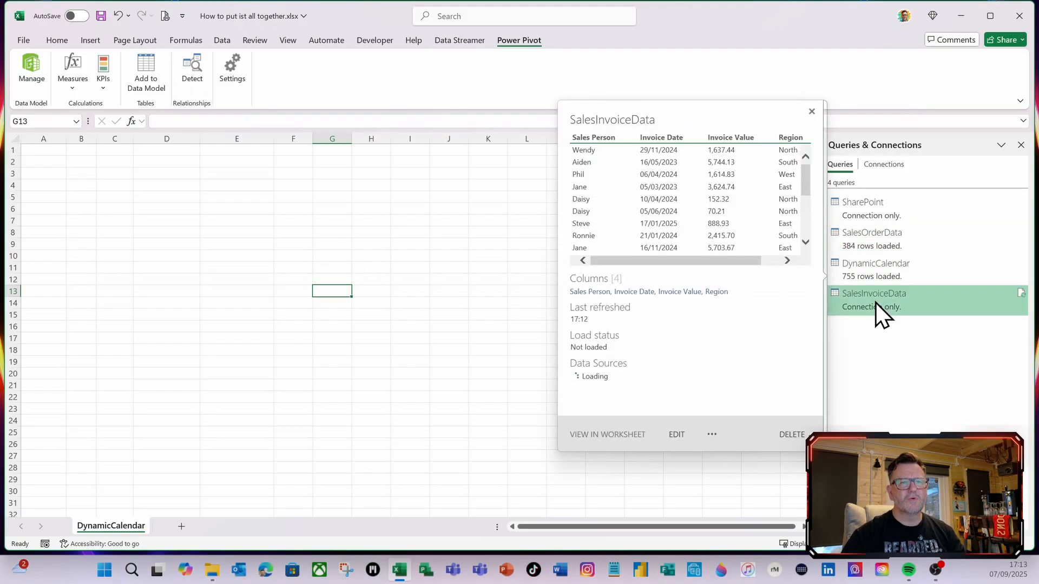
pyautogui.click(908, 391)
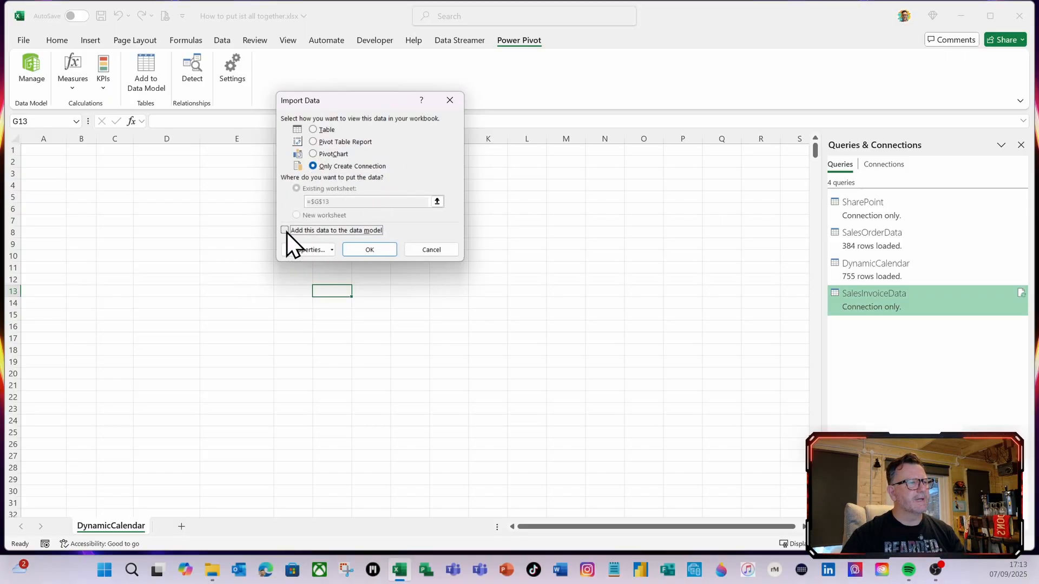
pyautogui.click(363, 251)
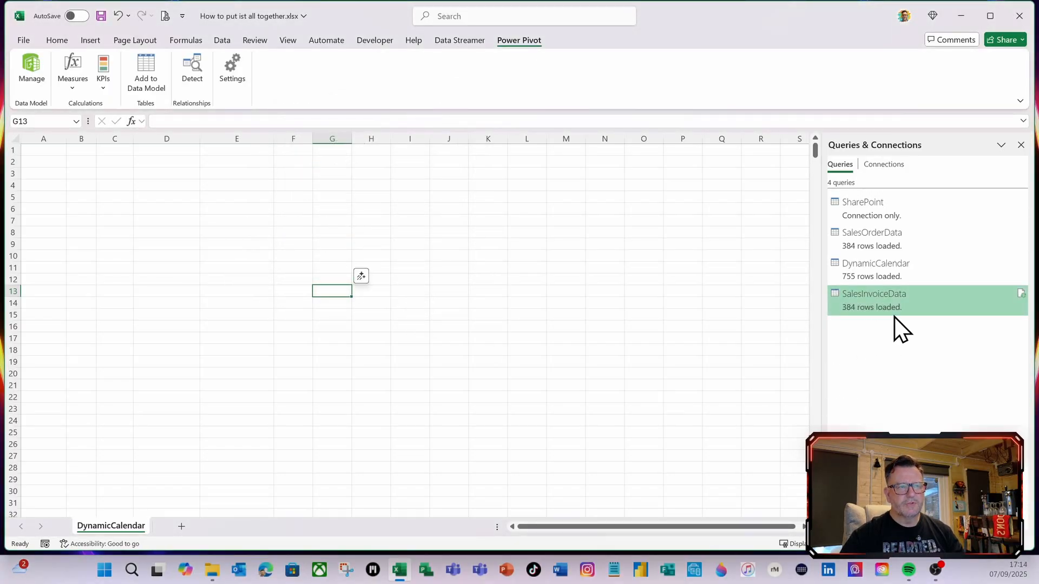
pyautogui.moveTo(884, 307)
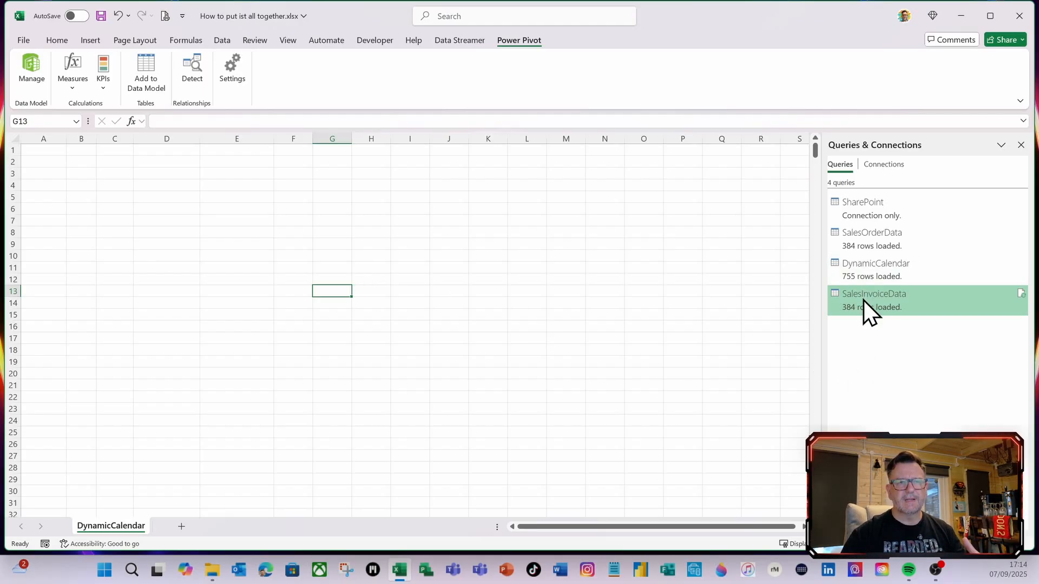
pyautogui.moveTo(875, 238)
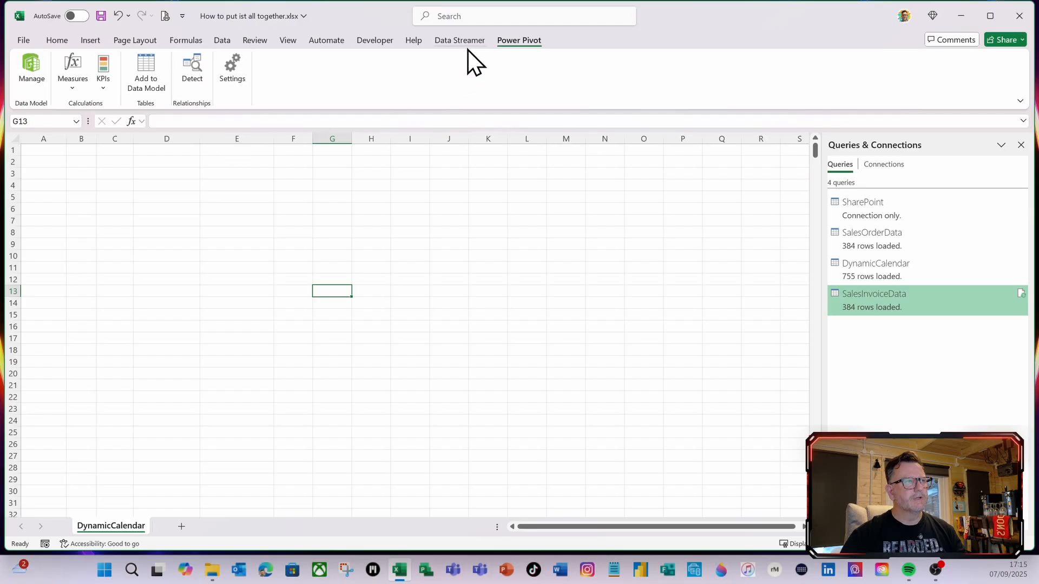
# Look through the DynamicCalendar, SalesOrderData and SalesInvoiceData tables in the Power Pivot data model.
pyautogui.click(33, 73)
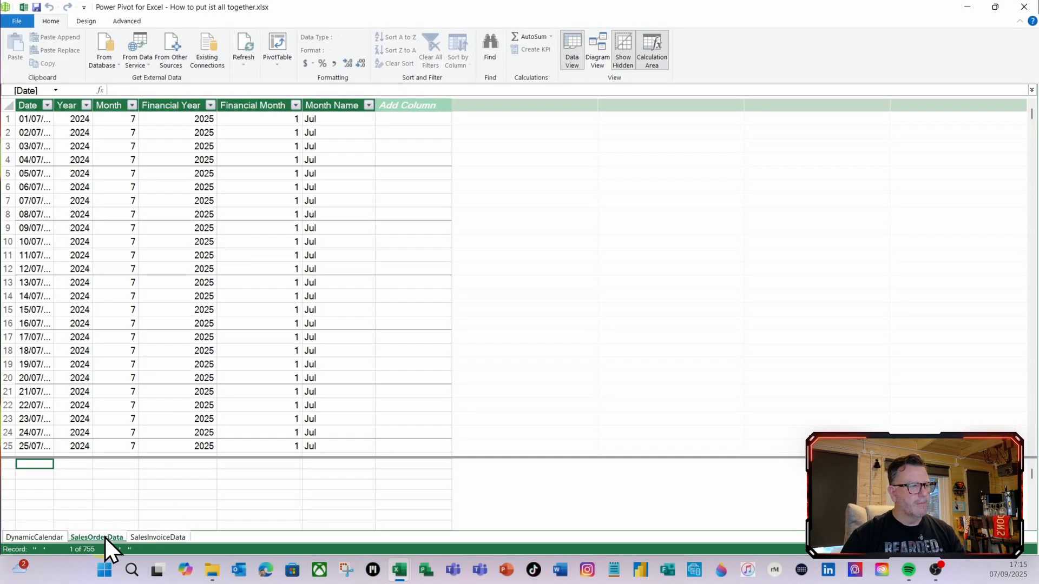
pyautogui.click(105, 536)
pyautogui.click(146, 537)
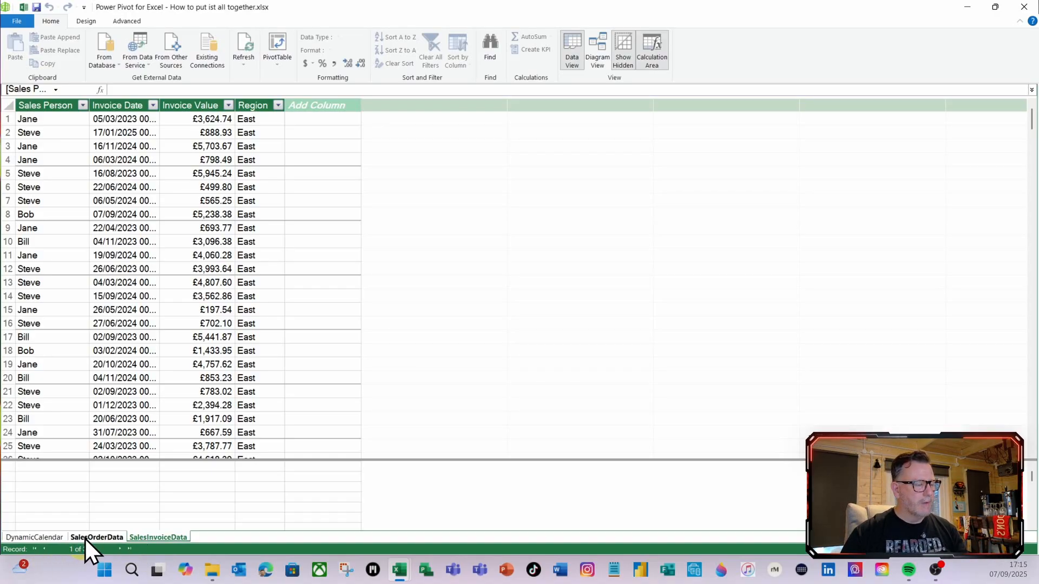
pyautogui.click(43, 538)
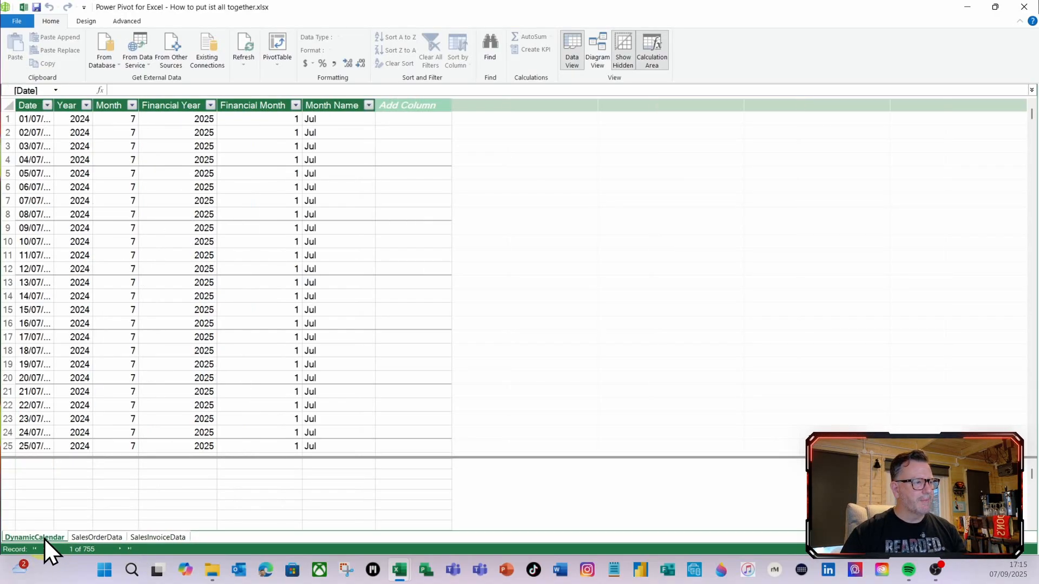
pyautogui.click(85, 537)
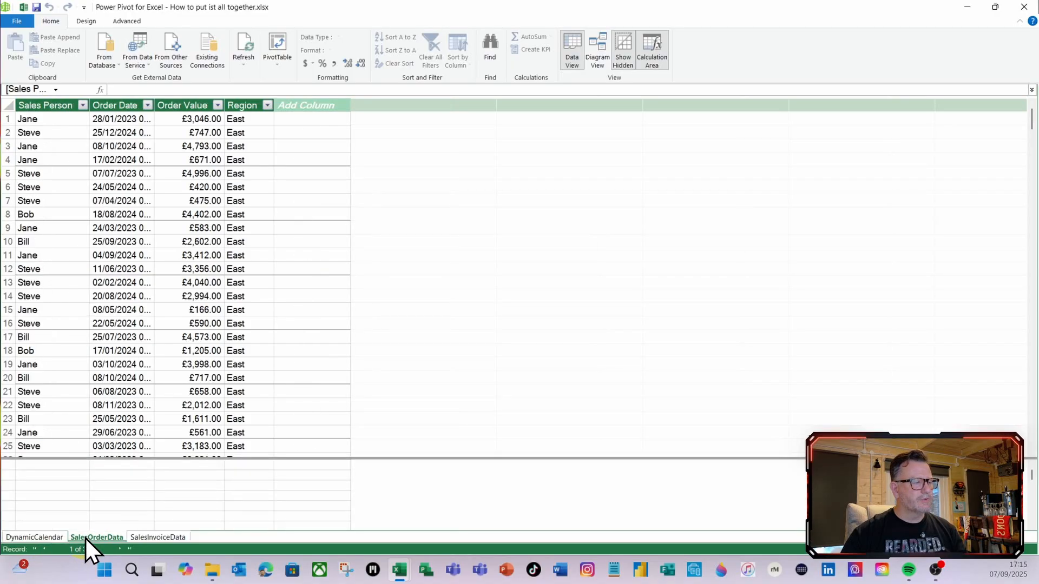
pyautogui.click(145, 537)
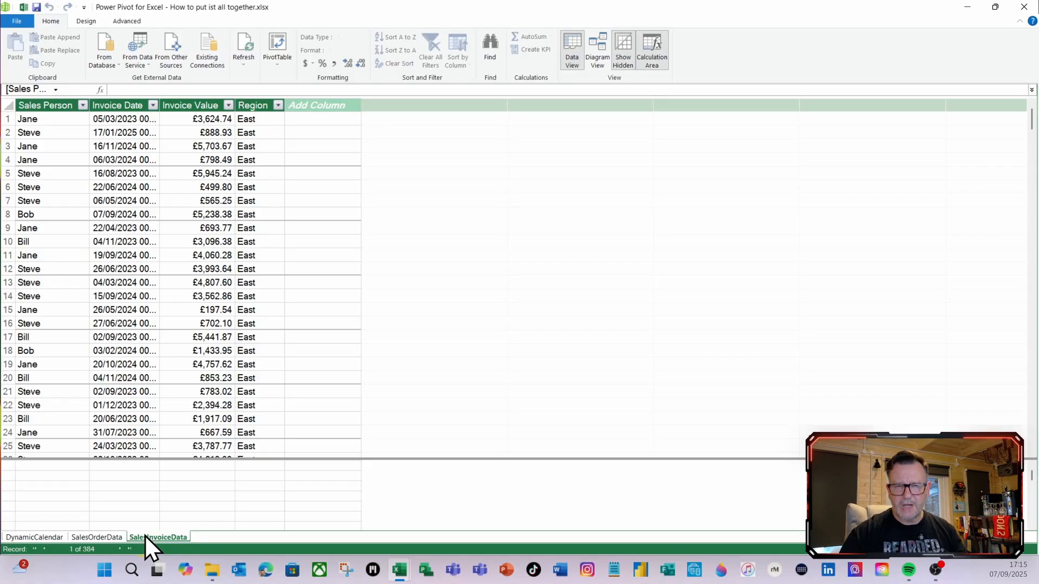
# Show the data model as a diagram and arrange SalesOrderData and SalesInvoiceData side by side below DynamicCalendar.
pyautogui.click(598, 47)
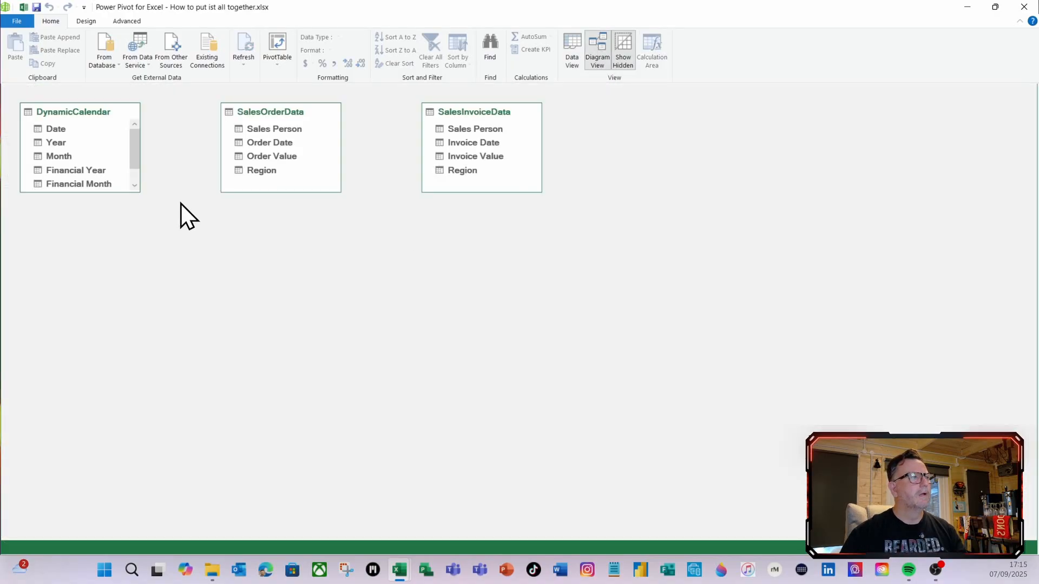
pyautogui.moveTo(263, 114); pyautogui.dragTo(158, 249)
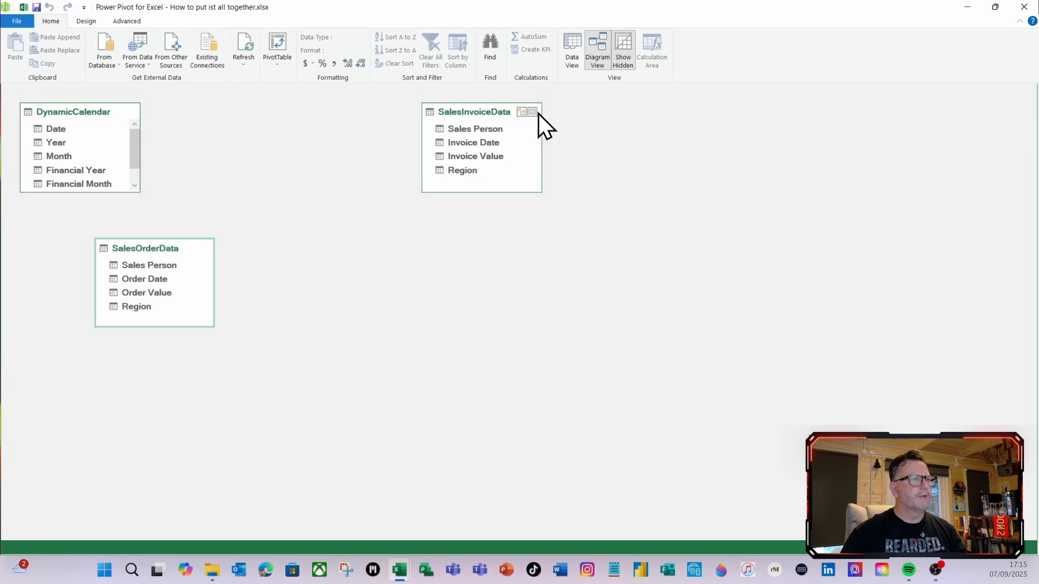
pyautogui.moveTo(475, 111); pyautogui.dragTo(330, 245)
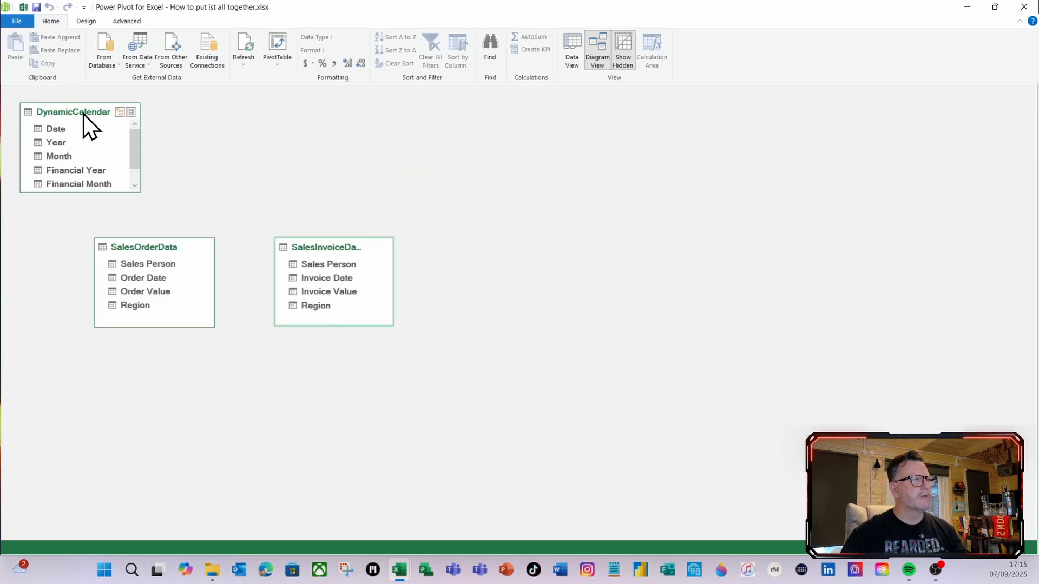
# Centre DynamicCalendar above the sales tables, relate its Date to Order Date and Invoice Date, and close the data model.
pyautogui.moveTo(83, 114); pyautogui.dragTo(145, 277)
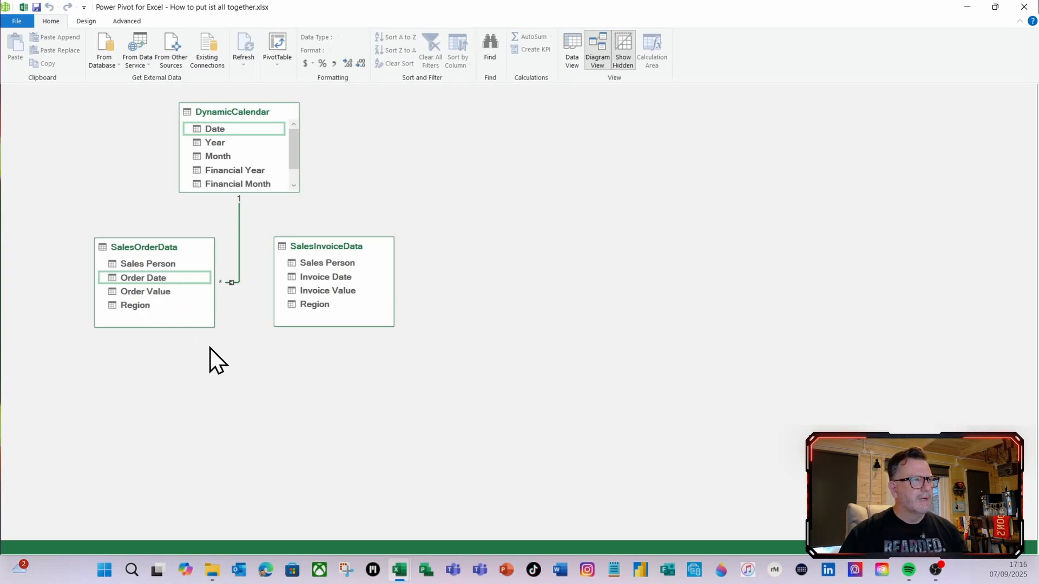
pyautogui.moveTo(219, 132); pyautogui.dragTo(323, 277)
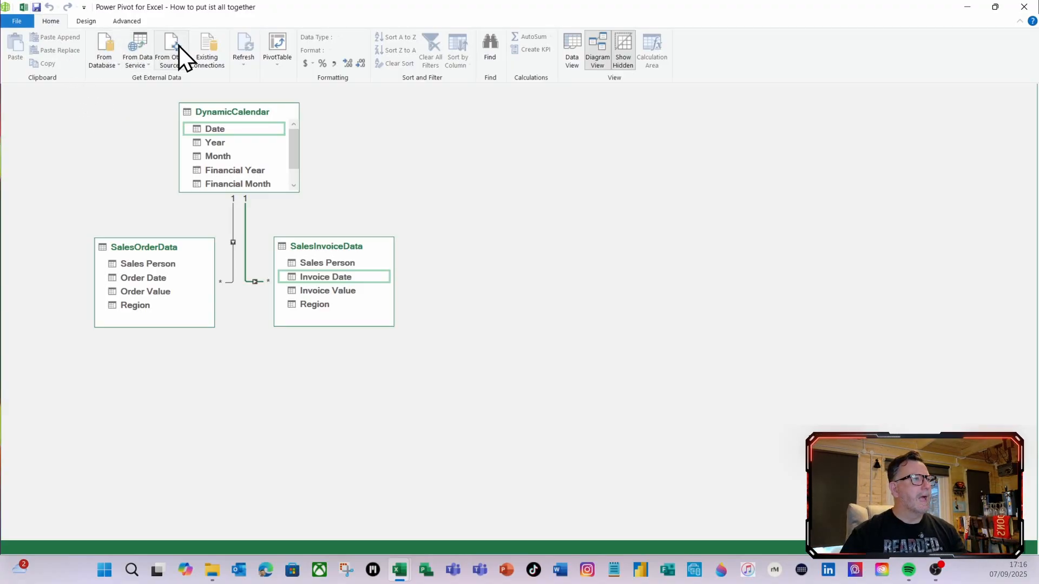
pyautogui.click(1027, 7)
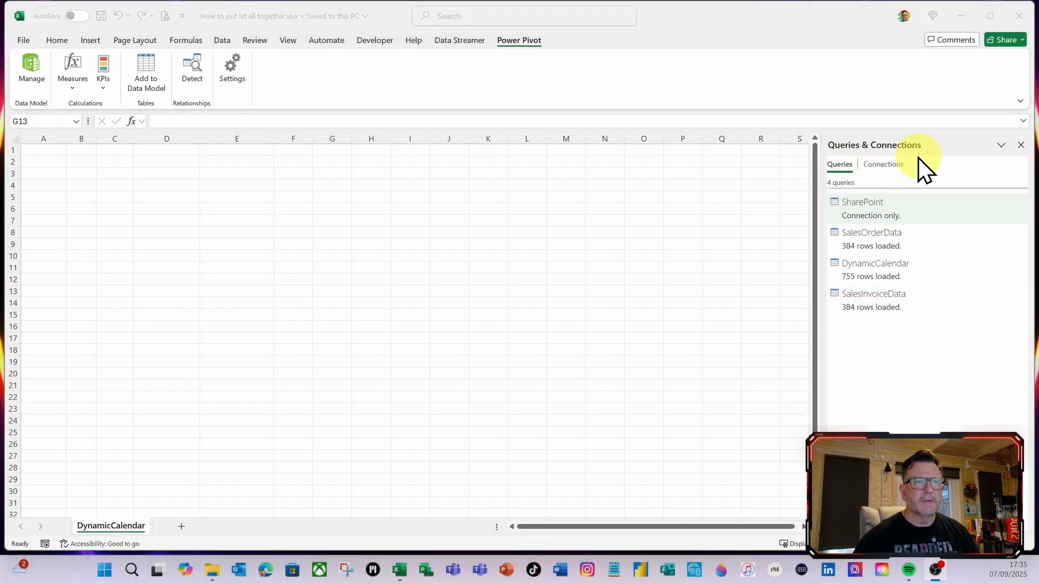
# Close the queries pane and insert a PivotTable from the data model at cell B4 of the existing DynamicCalendar worksheet.
pyautogui.click(1021, 146)
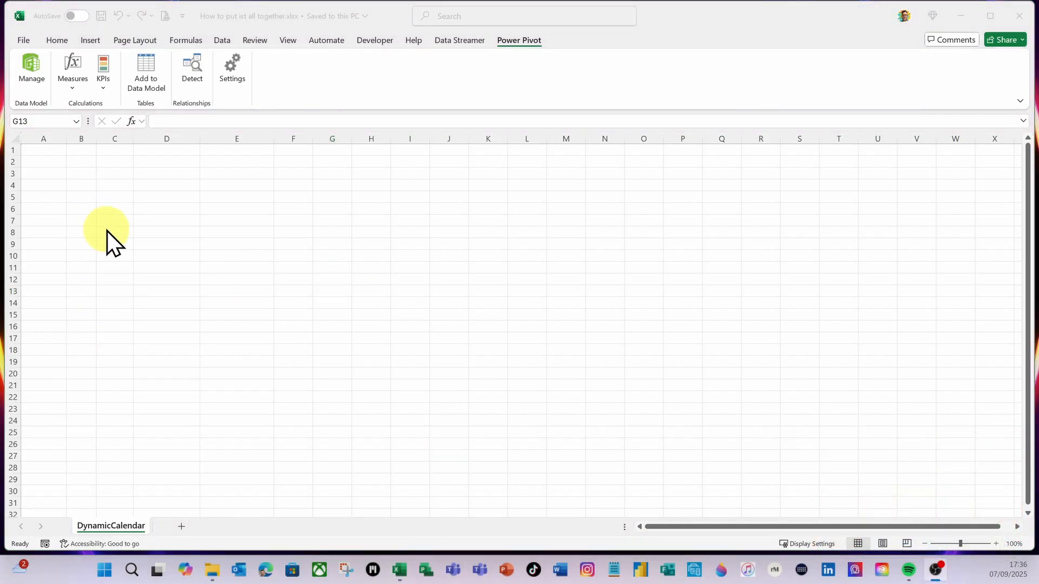
pyautogui.click(96, 44)
pyautogui.click(89, 46)
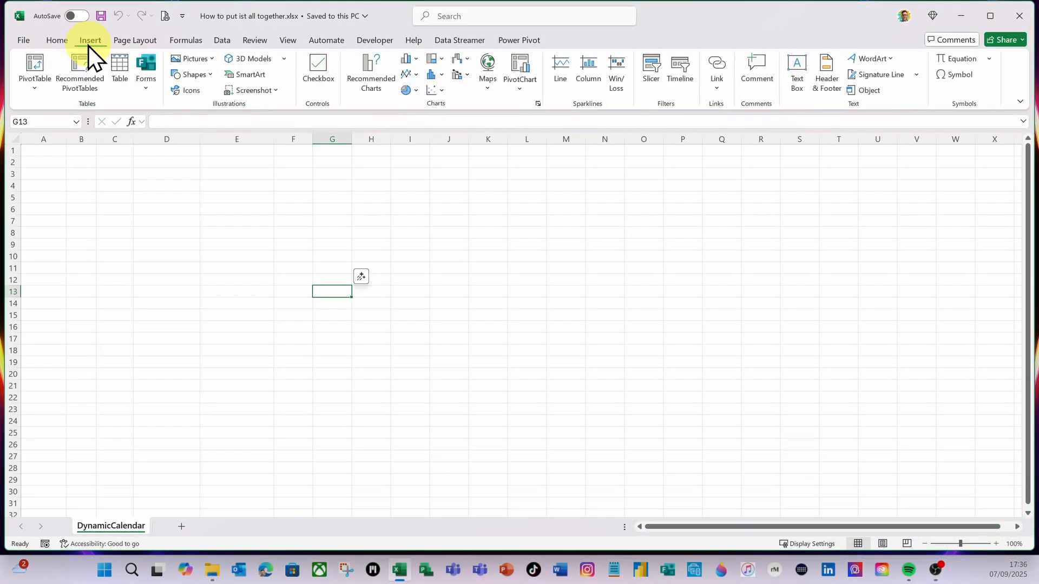
pyautogui.click(37, 92)
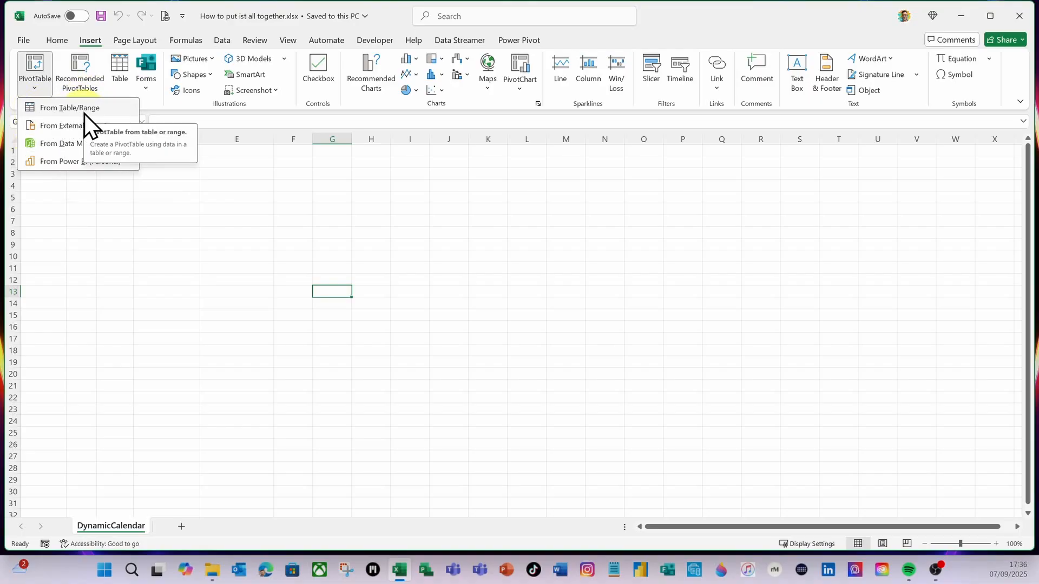
pyautogui.click(61, 144)
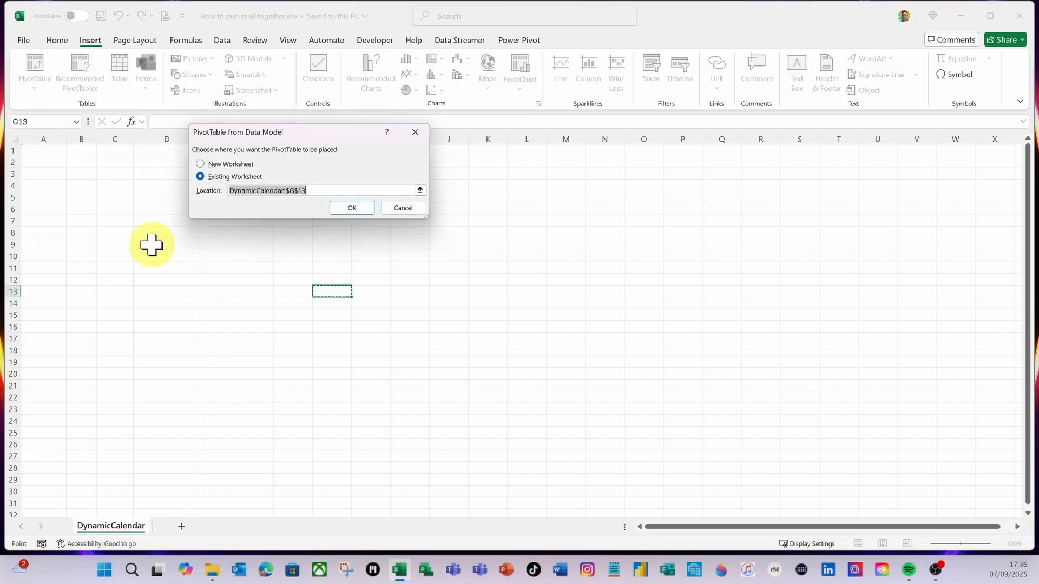
pyautogui.click(77, 185)
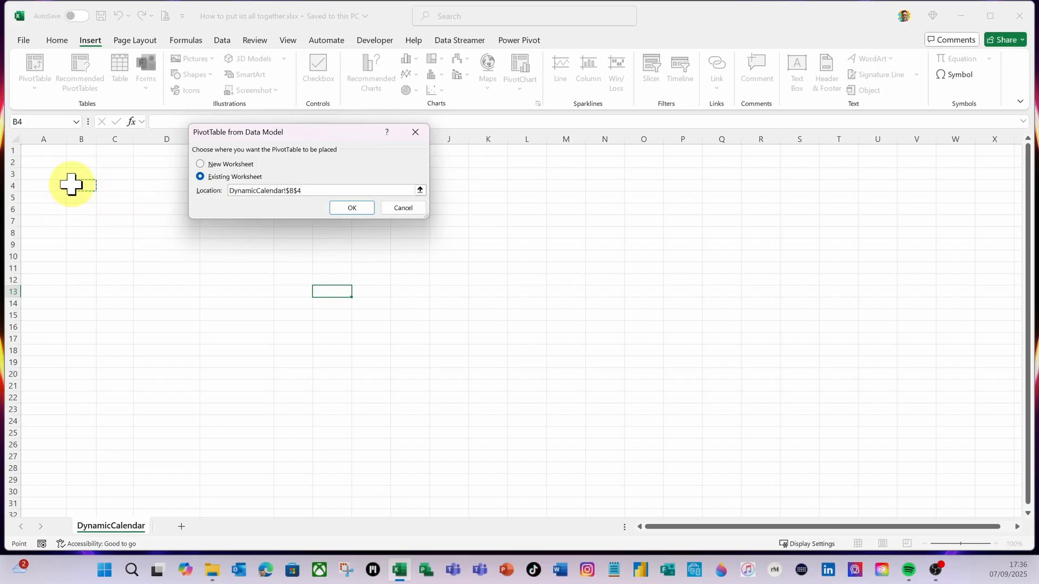
pyautogui.click(351, 208)
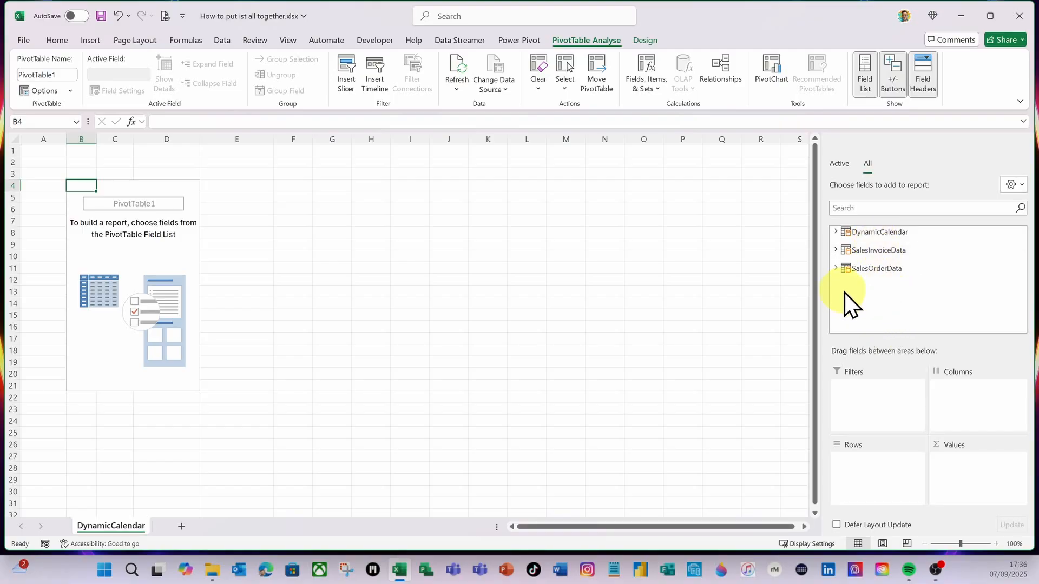
# Add Order Value from SalesOrderData to the PivotTable values and name the value field Order Totals.
pyautogui.click(835, 268)
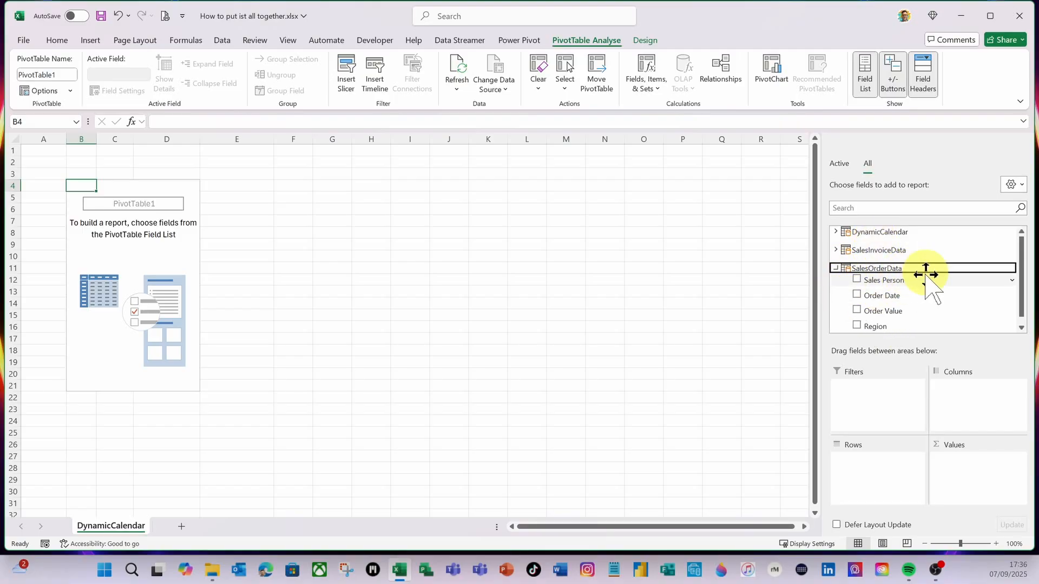
pyautogui.moveTo(884, 310); pyautogui.dragTo(990, 470)
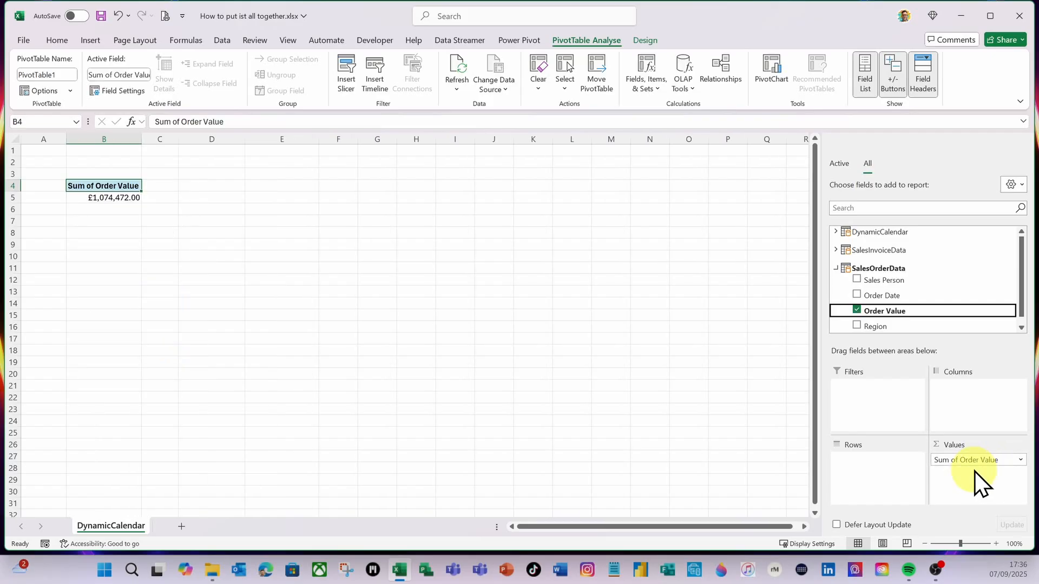
pyautogui.click(1021, 459)
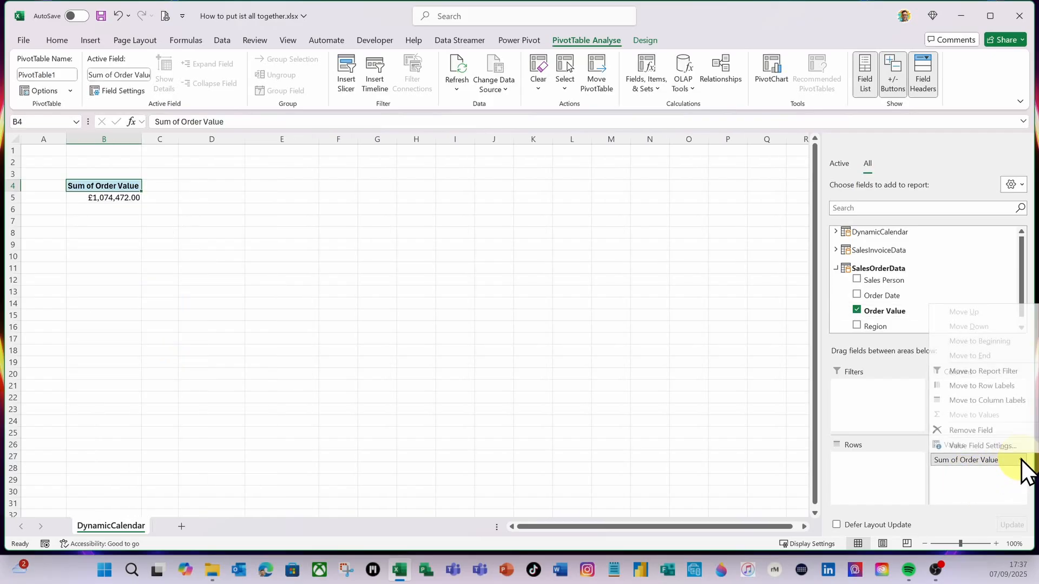
pyautogui.click(964, 446)
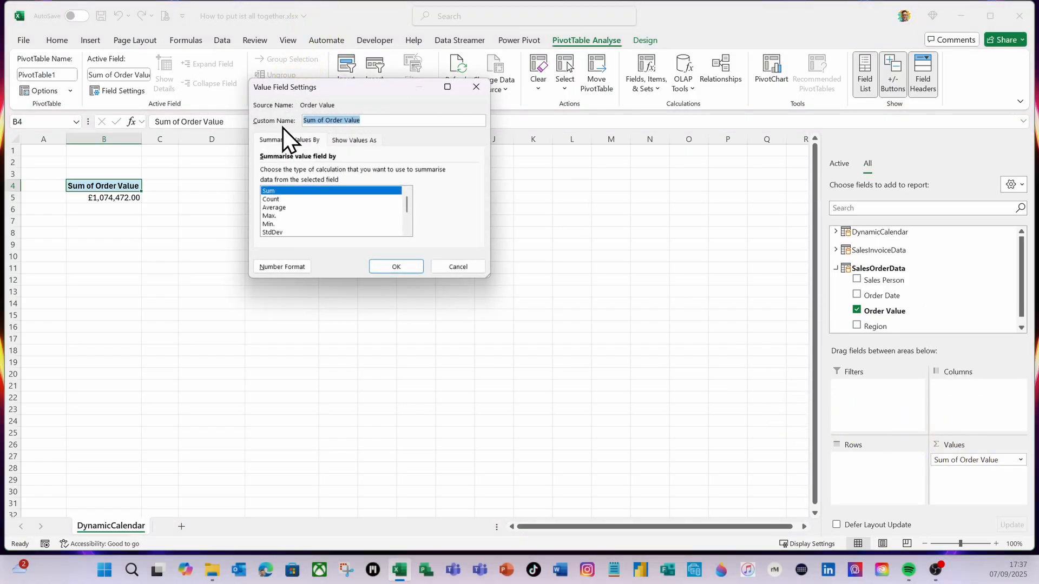
pyautogui.write('Order Totals')
pyautogui.press('Return')
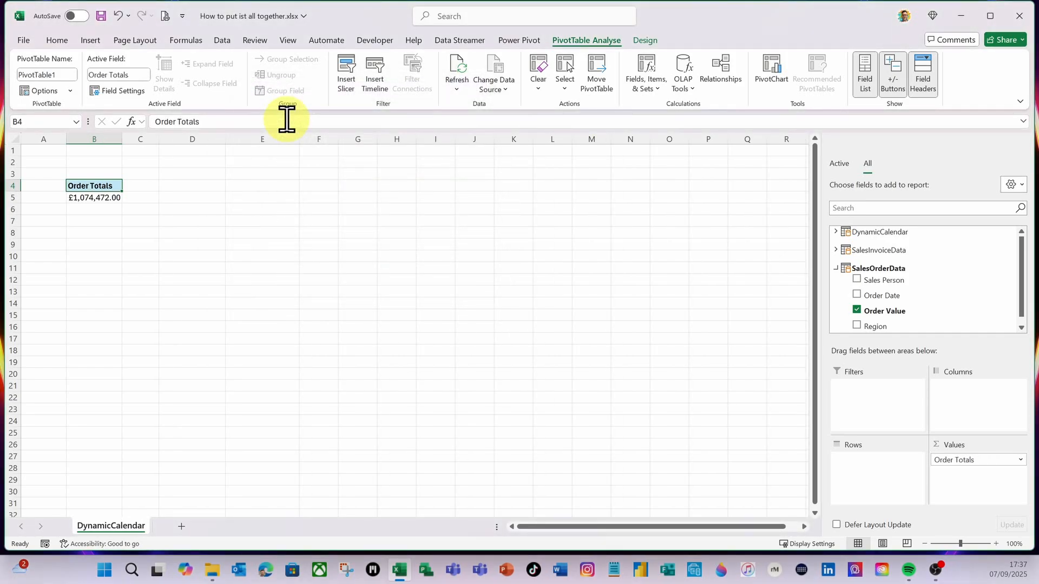
# Add Invoice Value from SalesInvoiceData to the PivotTable values and rename its heading to Invoice Totals.
pyautogui.click(837, 269)
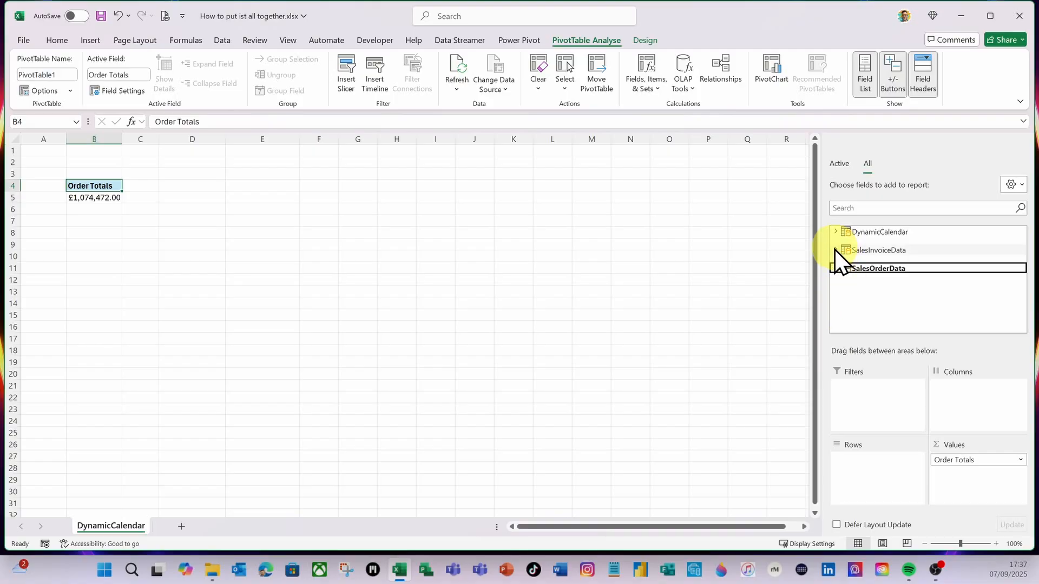
pyautogui.click(835, 250)
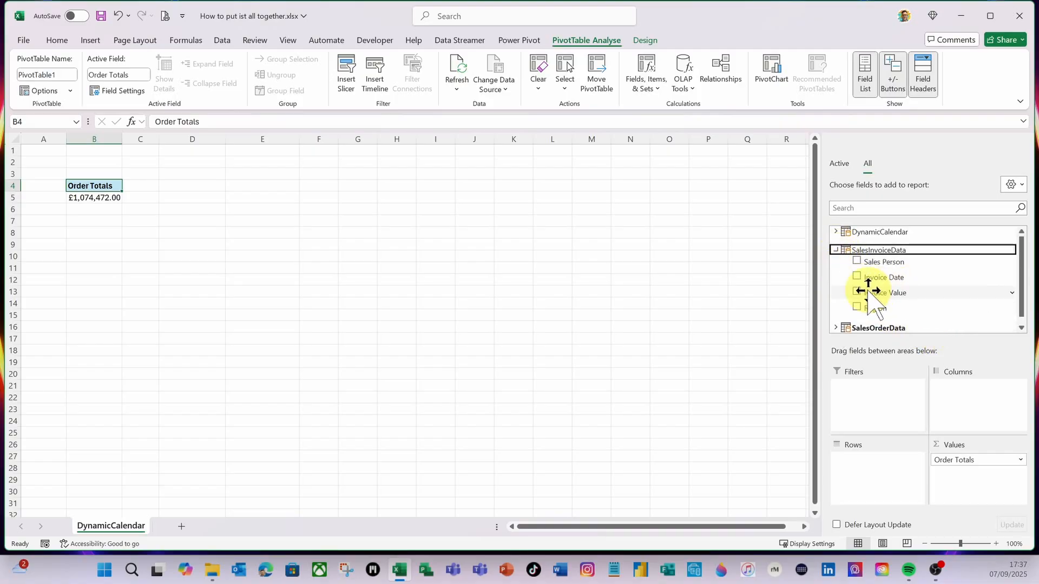
pyautogui.moveTo(888, 290); pyautogui.dragTo(987, 495)
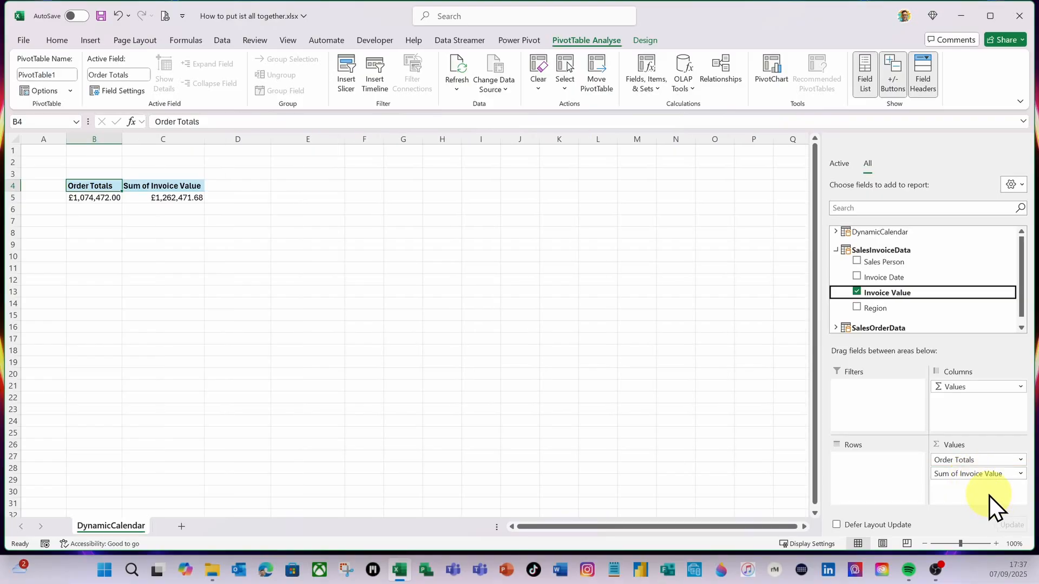
pyautogui.click(149, 186)
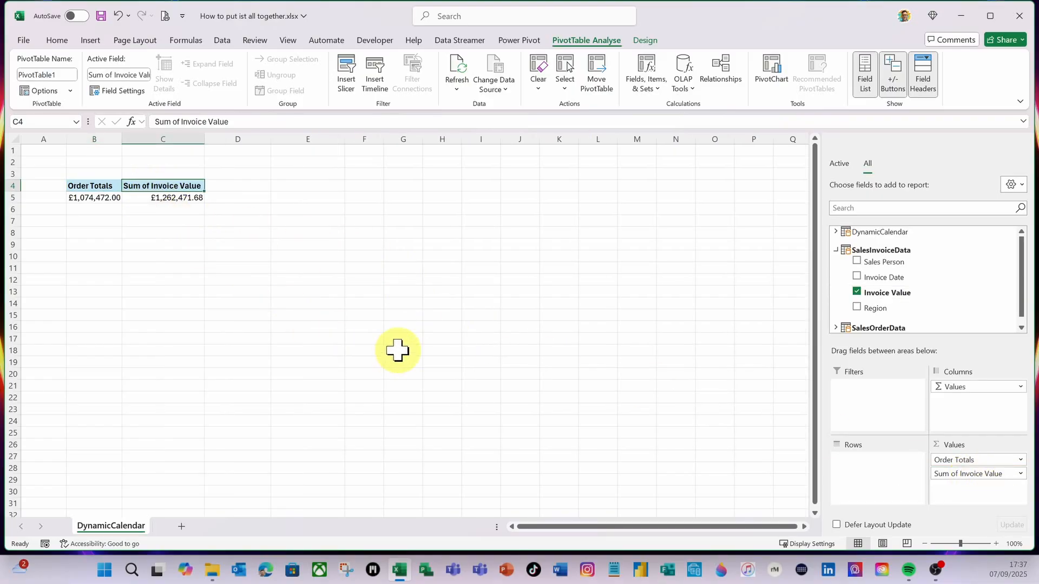
pyautogui.write('Invoice')
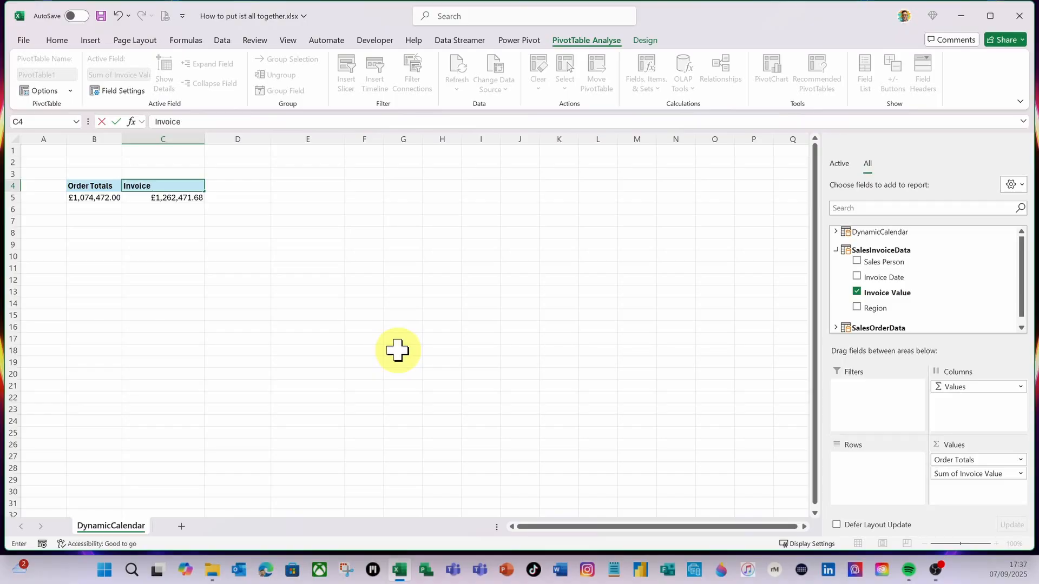
pyautogui.write(' Totals')
pyautogui.press('Return')
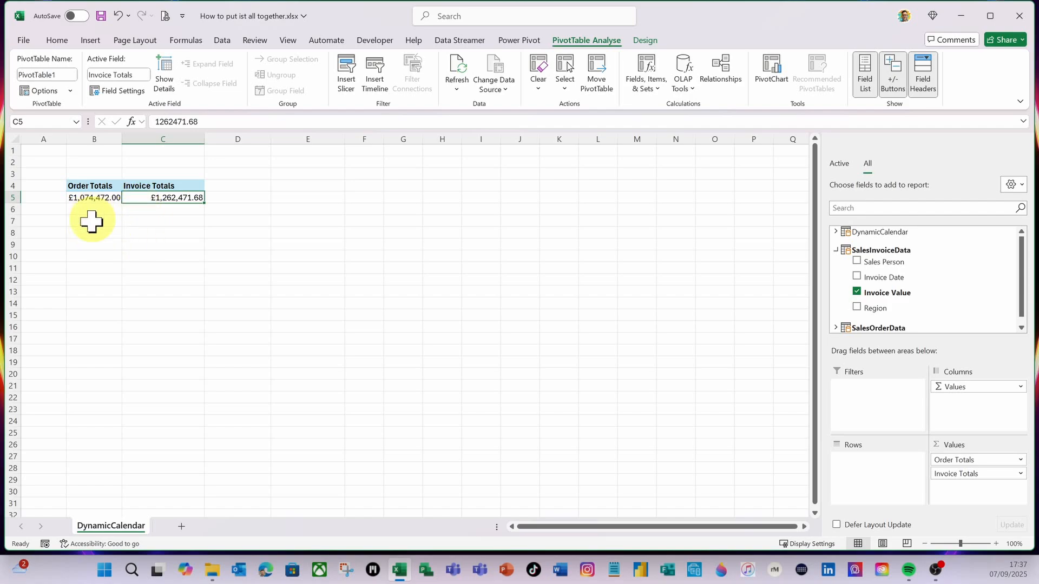
# Break the PivotTable down by month using Month Name from DynamicCalendar as the row field.
pyautogui.click(836, 251)
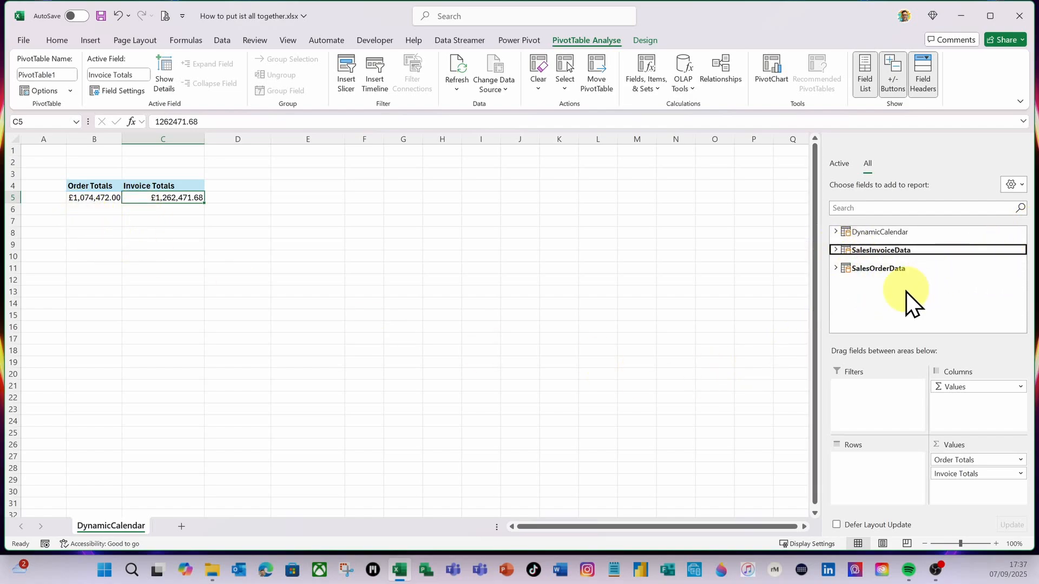
pyautogui.click(836, 233)
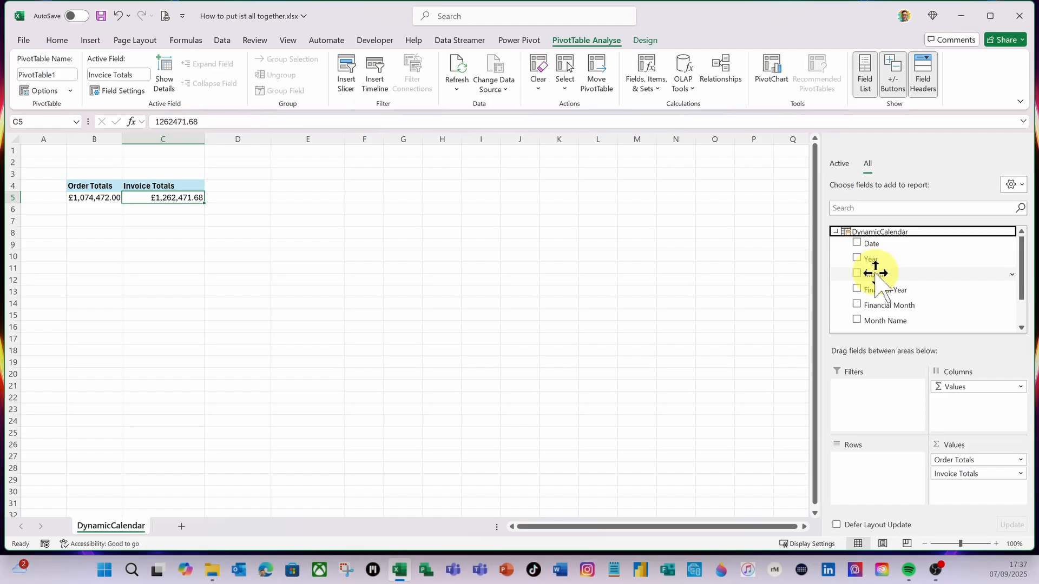
pyautogui.moveTo(882, 276); pyautogui.dragTo(868, 253)
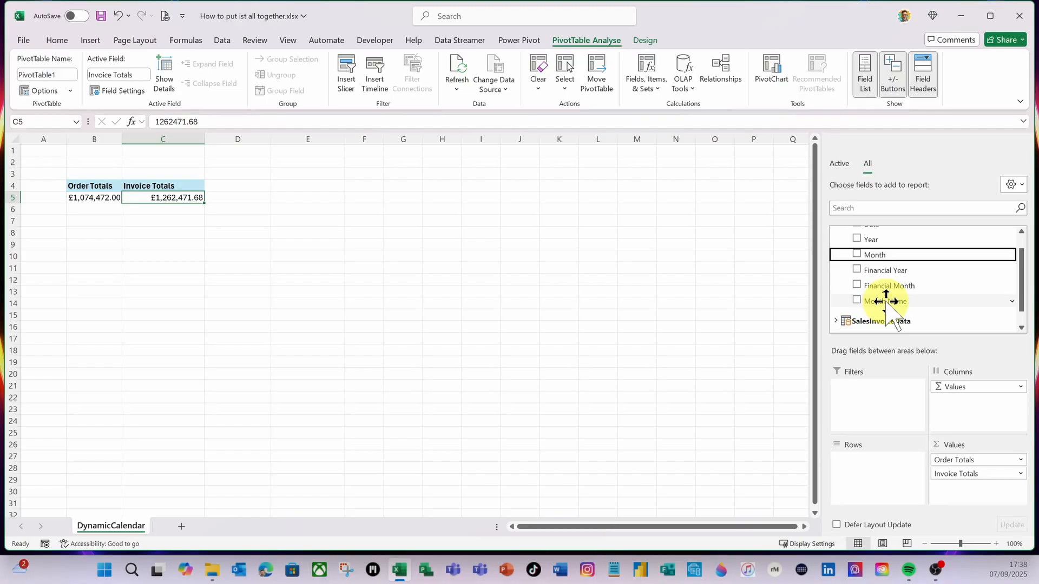
pyautogui.moveTo(882, 298); pyautogui.dragTo(887, 476)
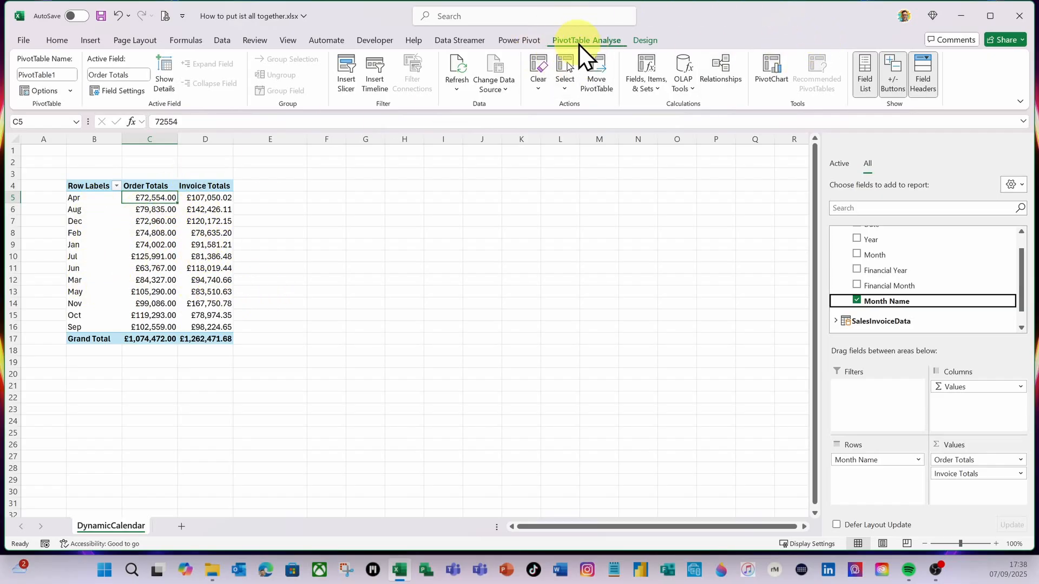
# Insert a slicer for the DynamicCalendar Year field and place it beside the PivotTable, starting near cell F2.
pyautogui.click(345, 76)
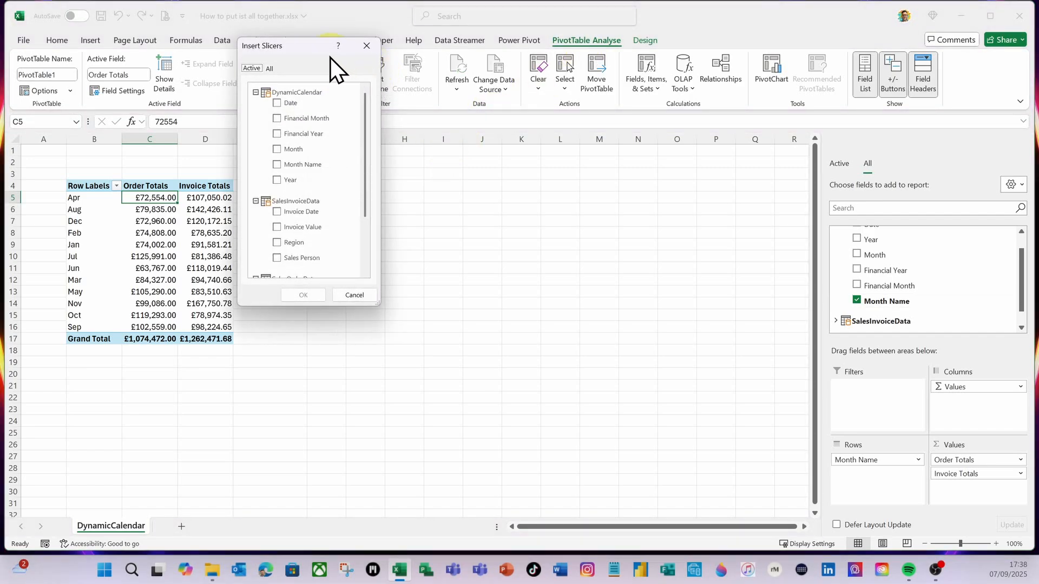
pyautogui.click(277, 181)
pyautogui.click(314, 297)
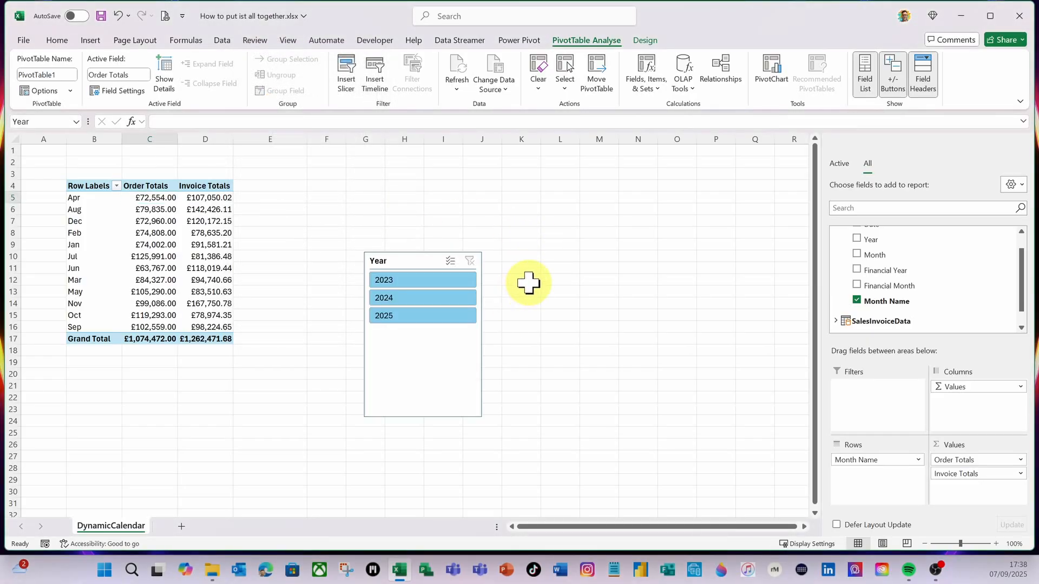
pyautogui.moveTo(418, 260); pyautogui.dragTo(359, 163)
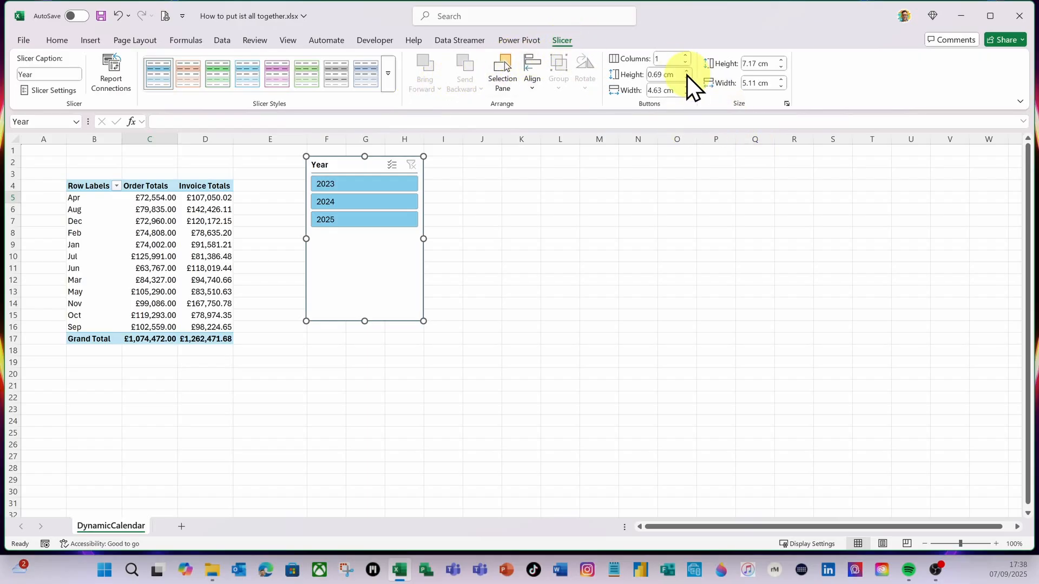
# Give the Year slicer 10 columns, resize it to about 17 cm wide by 1.8 cm high, and filter to 2023.
pyautogui.write('10')
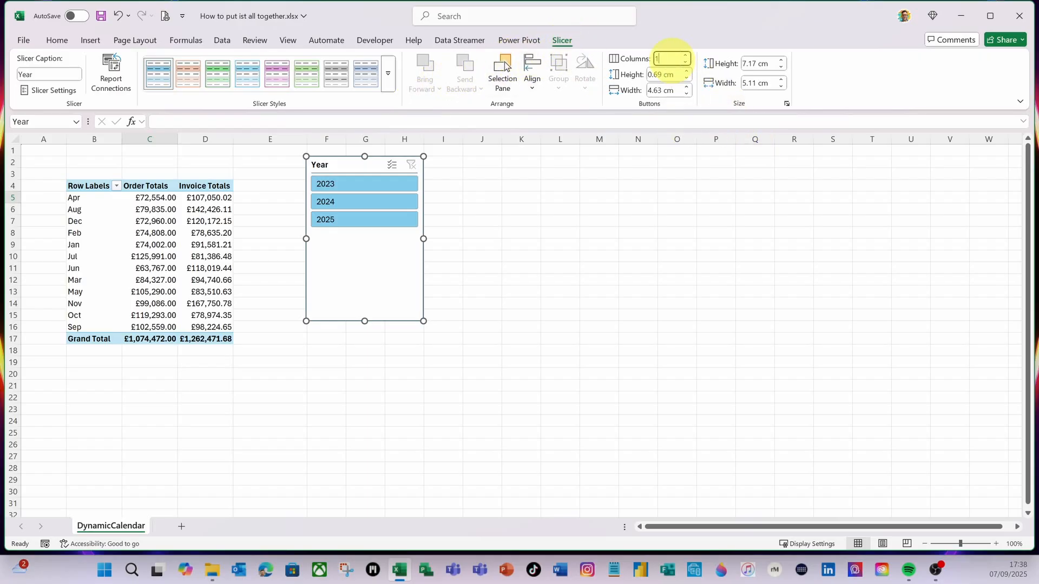
pyautogui.press('Return')
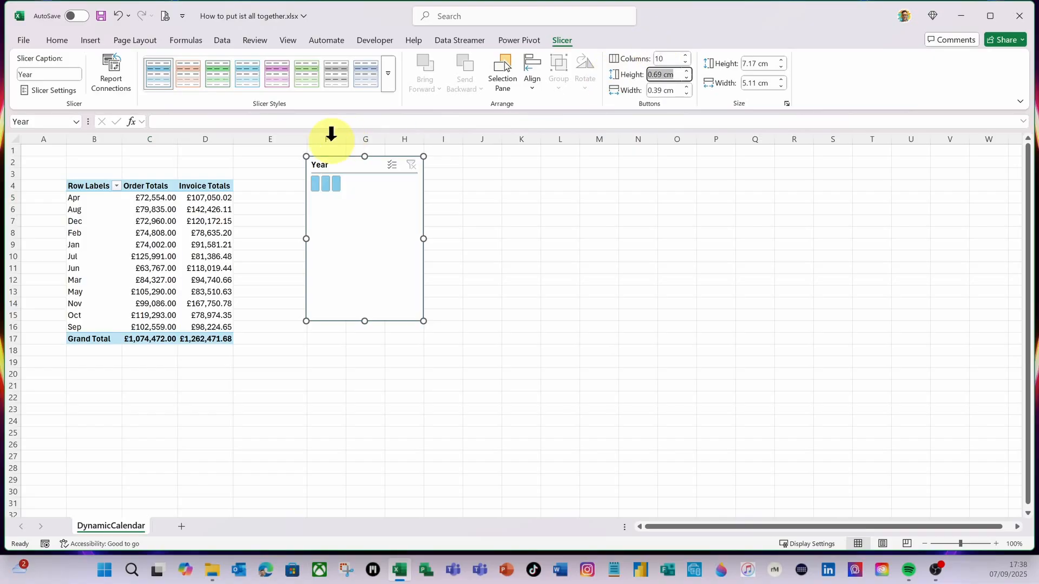
pyautogui.moveTo(426, 240); pyautogui.dragTo(698, 230)
pyautogui.moveTo(503, 320); pyautogui.dragTo(502, 197)
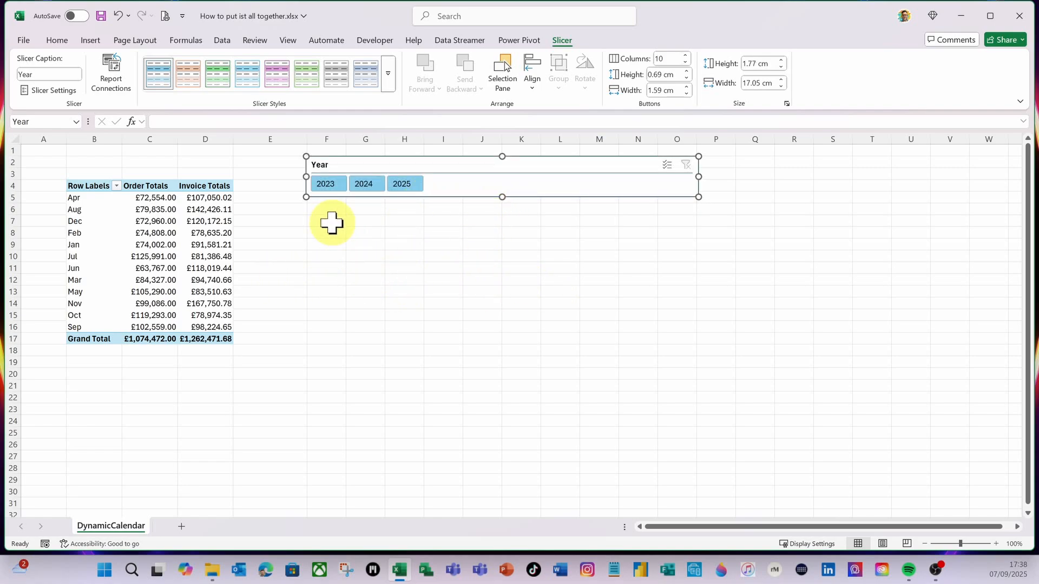
pyautogui.click(327, 184)
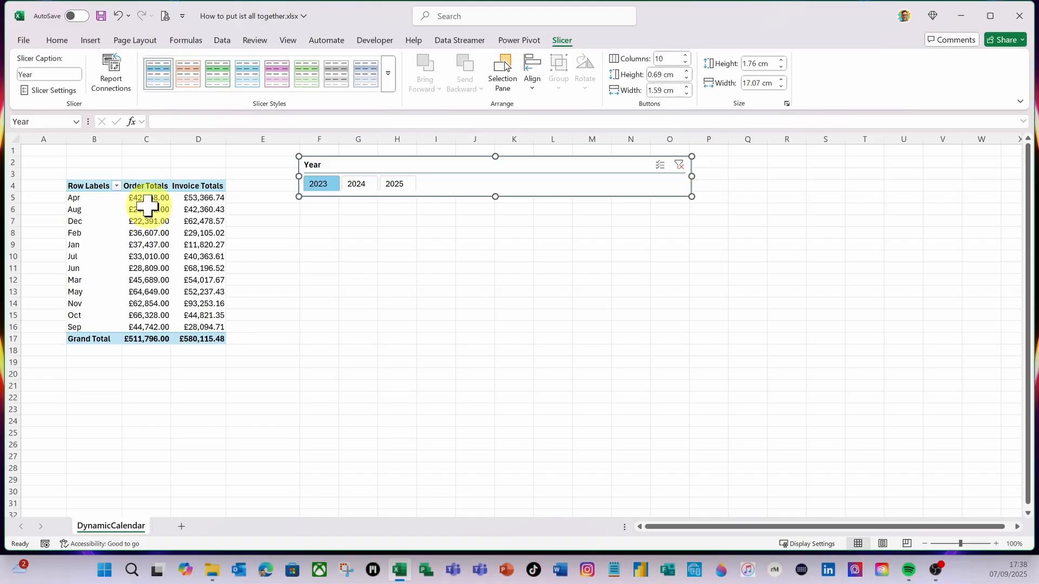
# Sort the Month Name row labels ascending using the Jan, Feb, Mar custom list as first key, with automatic sorting on report update turned off.
pyautogui.click(84, 198)
pyautogui.rightClick(86, 199)
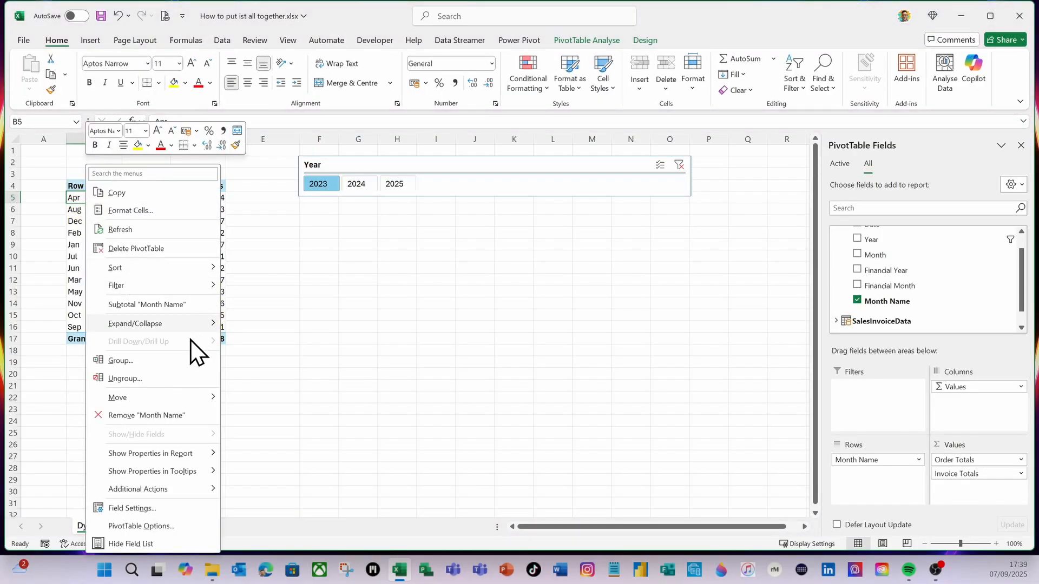
pyautogui.moveTo(165, 270)
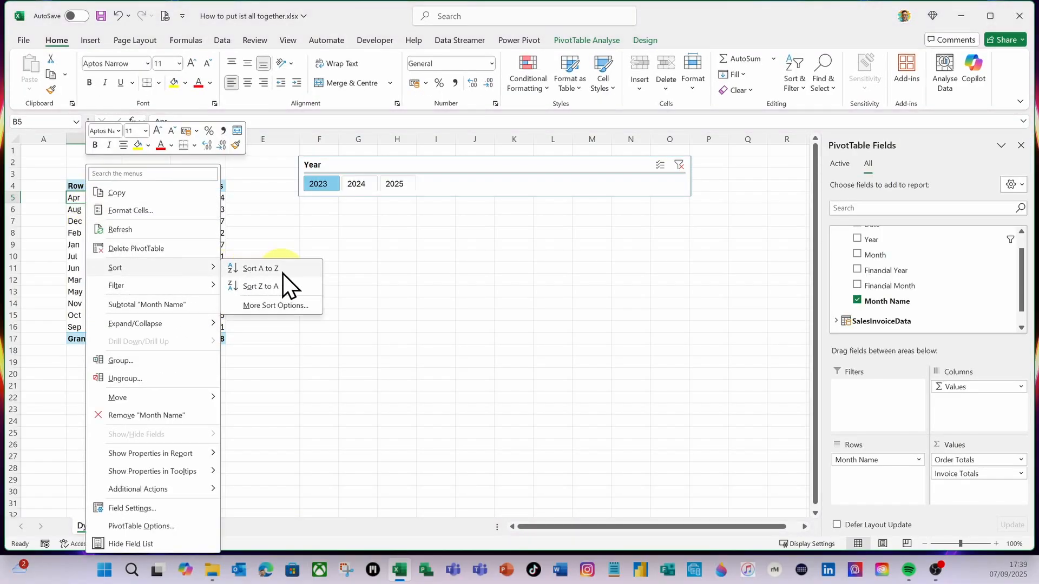
pyautogui.click(273, 306)
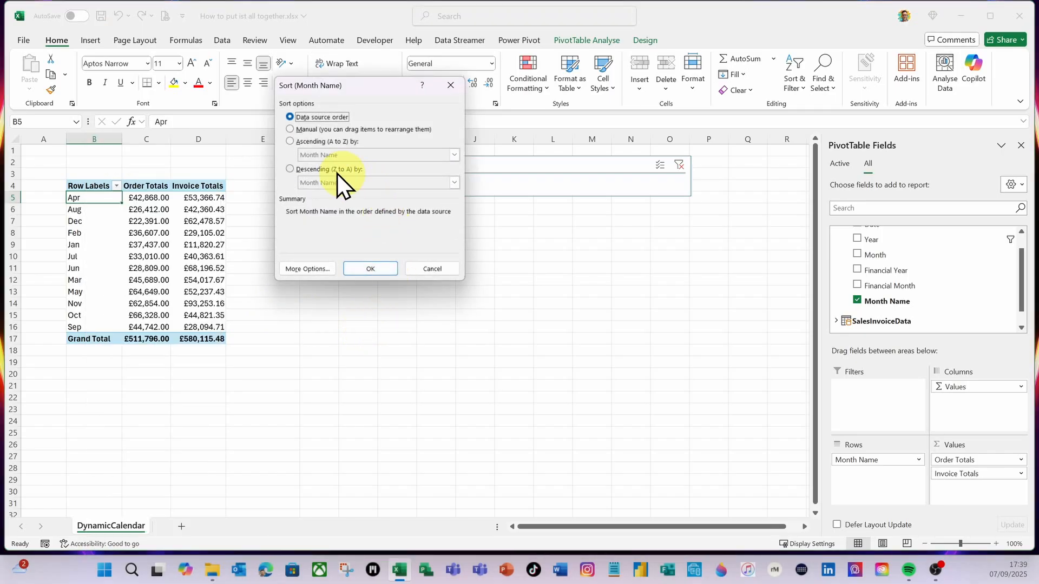
pyautogui.click(291, 143)
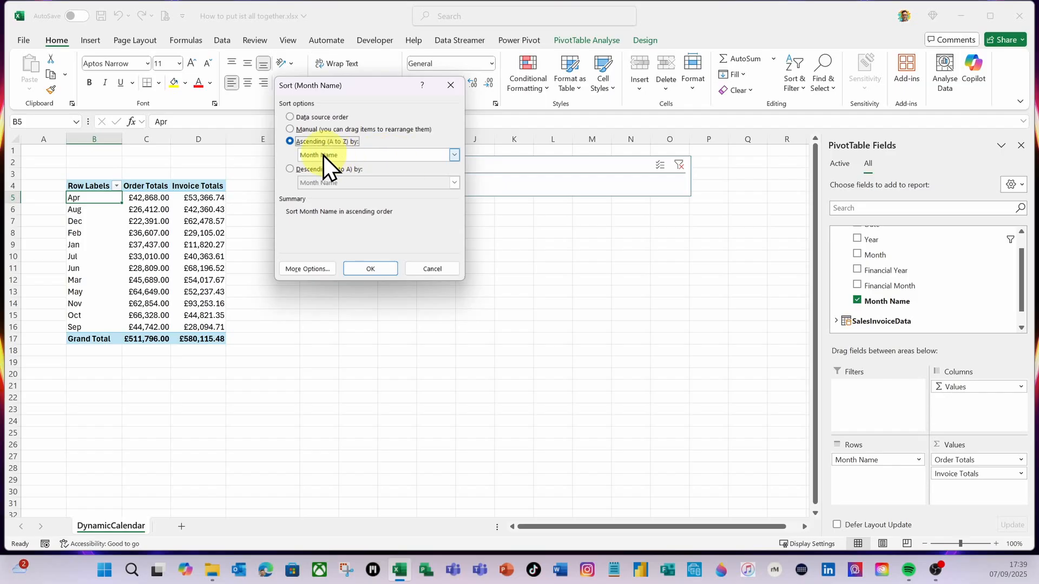
pyautogui.click(307, 269)
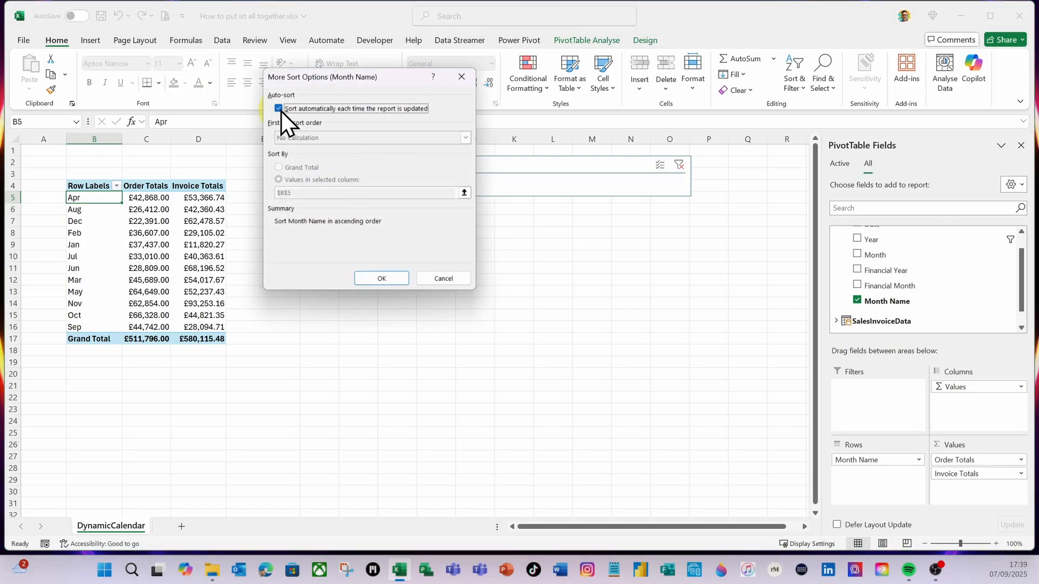
pyautogui.click(280, 109)
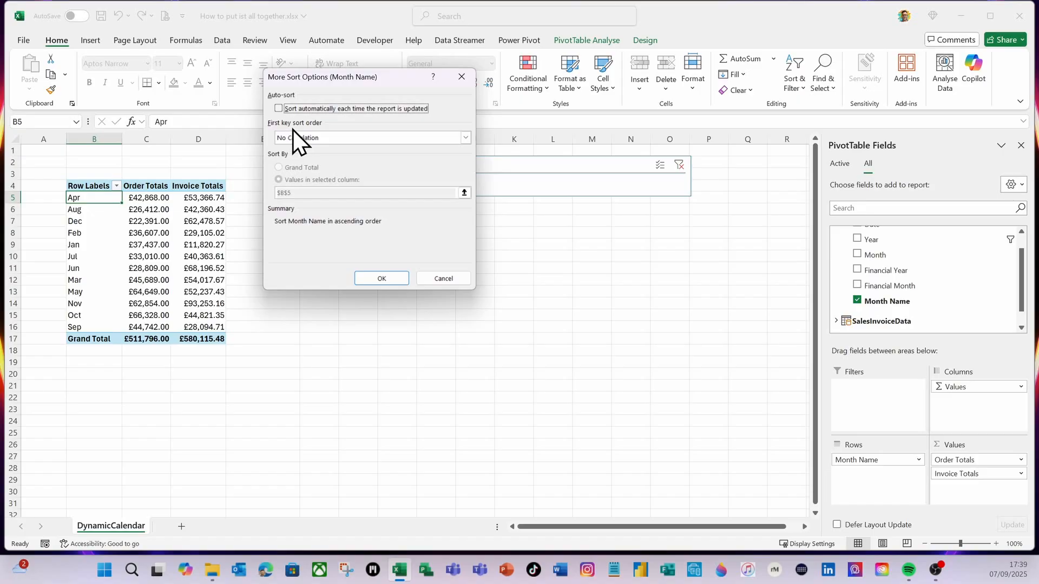
pyautogui.click(464, 138)
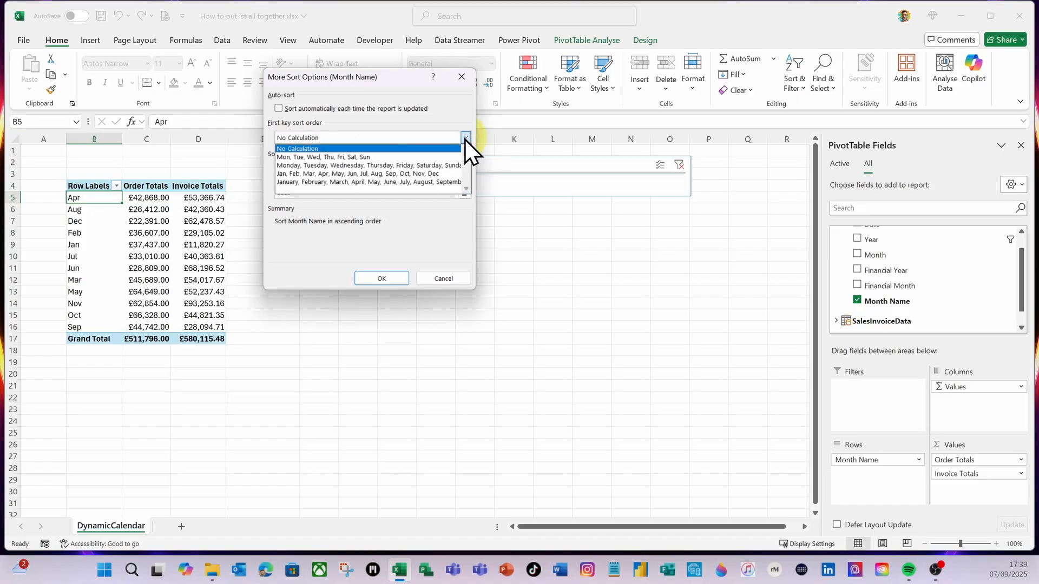
pyautogui.click(323, 175)
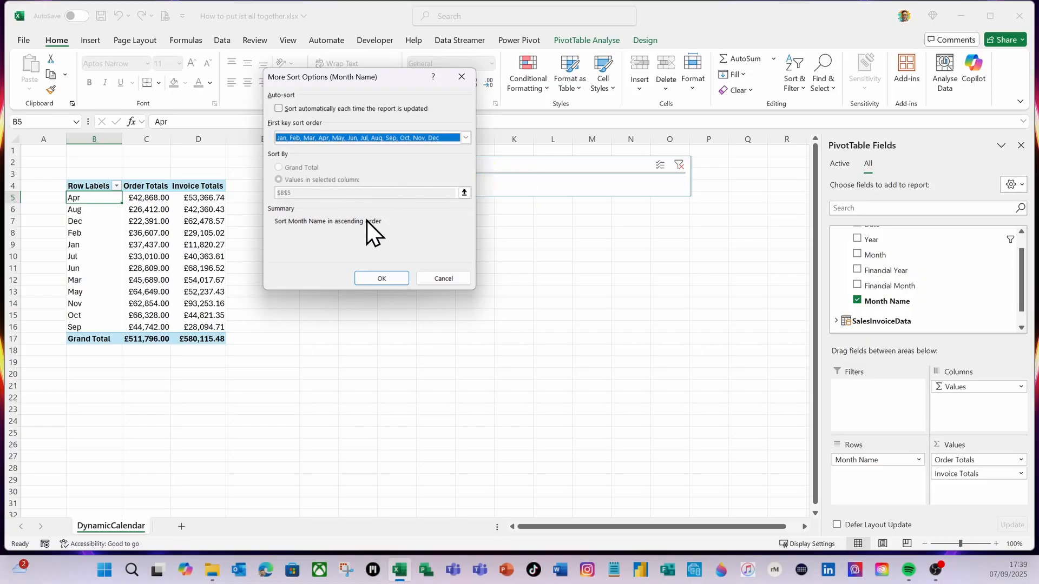
pyautogui.click(378, 279)
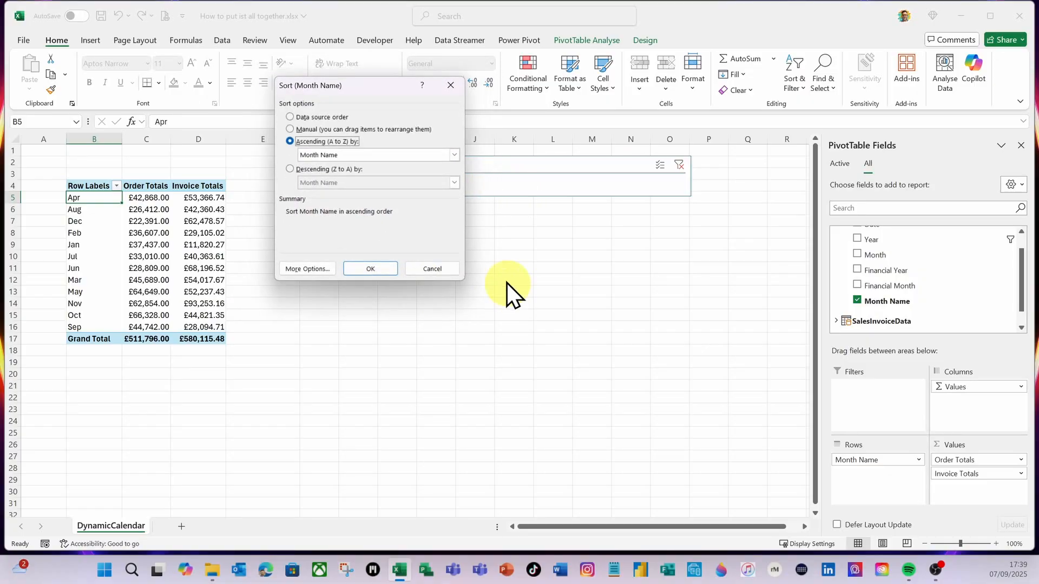
pyautogui.click(370, 268)
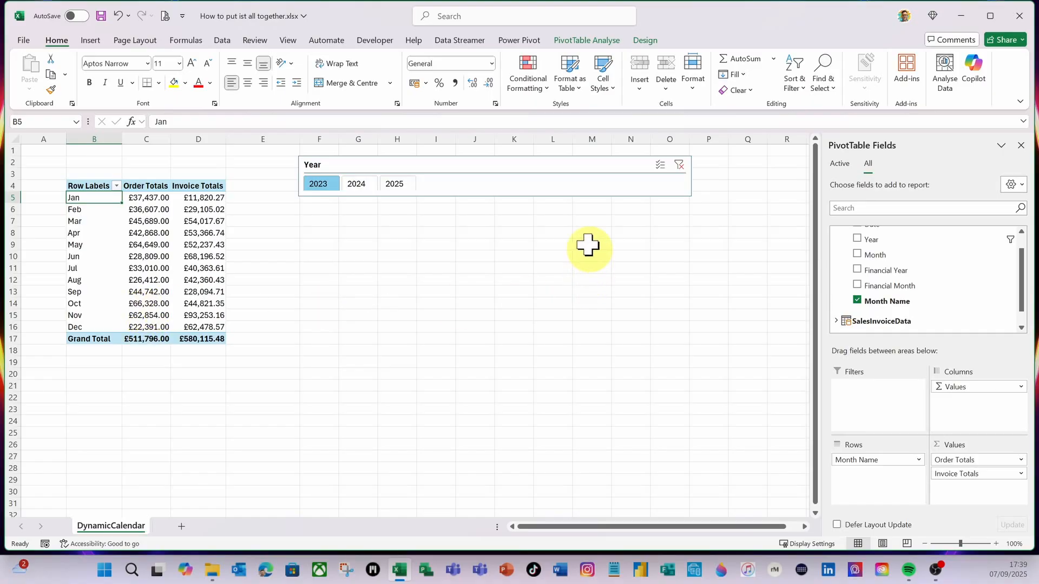
# Make the Year slicer slightly taller and switch its filter between 2024 and 2025, ending on 2024.
pyautogui.click(557, 194)
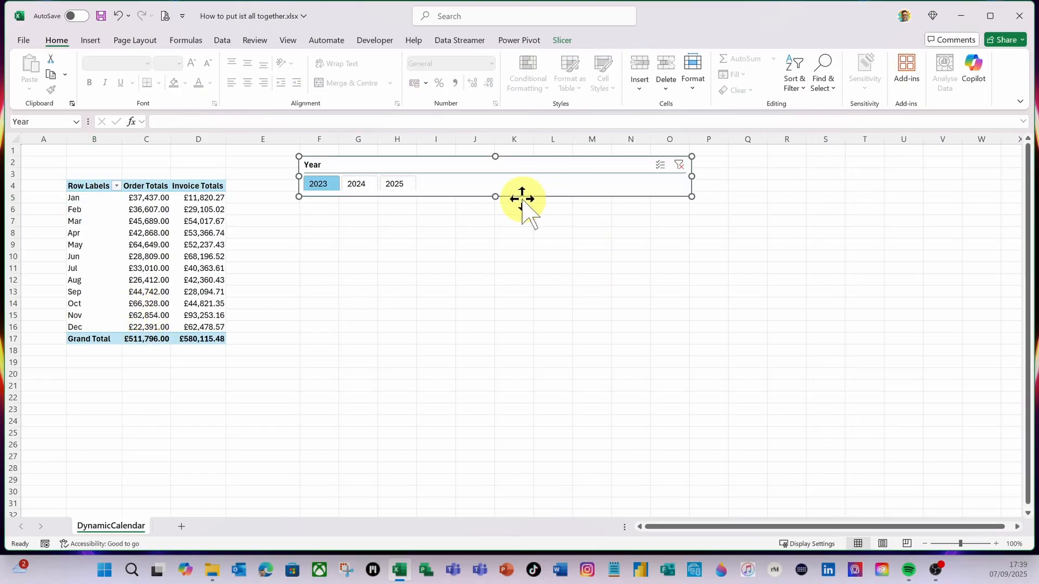
pyautogui.moveTo(497, 196); pyautogui.dragTo(496, 204)
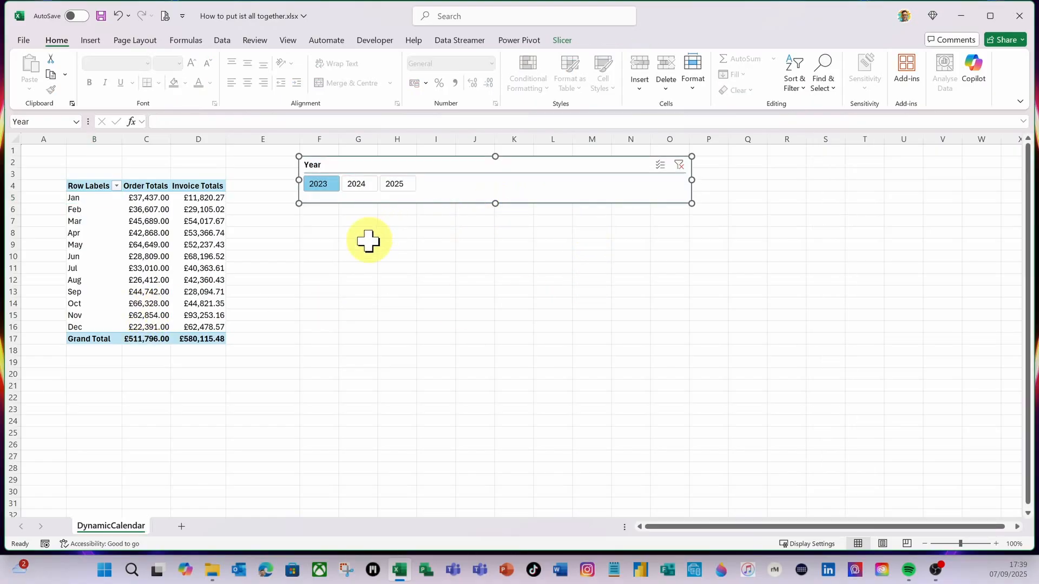
pyautogui.click(362, 184)
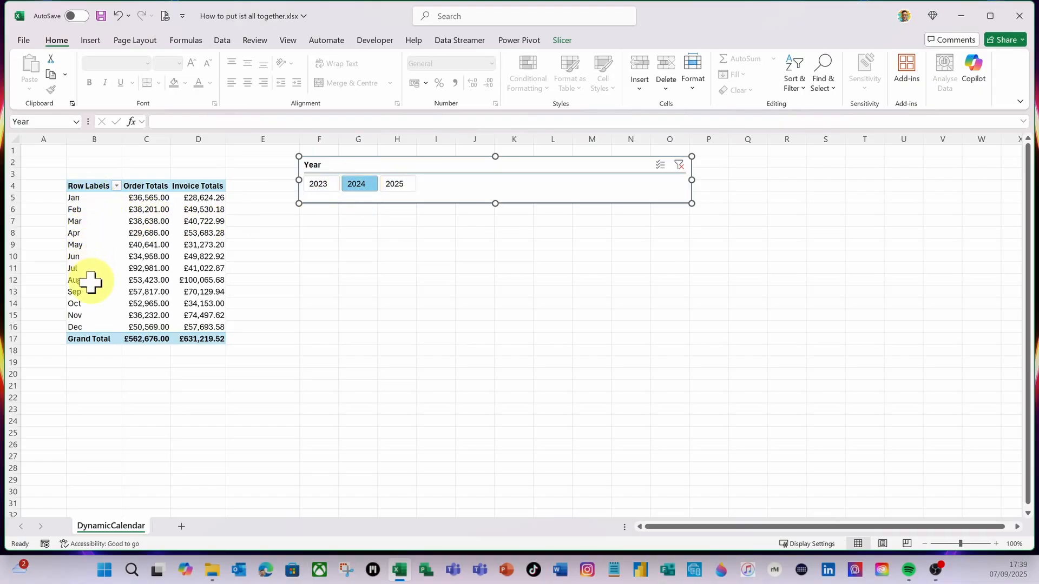
pyautogui.click(402, 184)
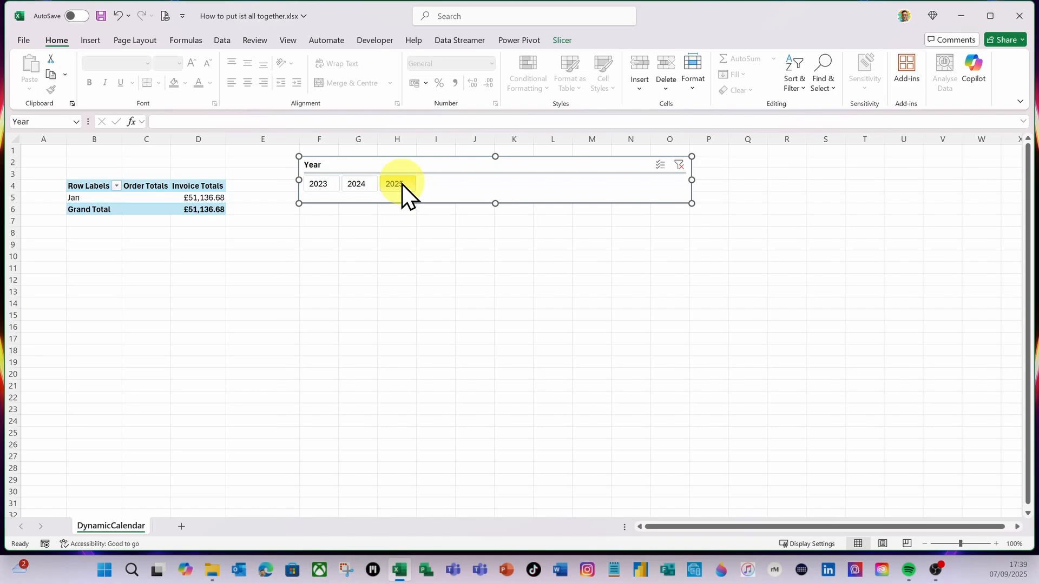
pyautogui.click(365, 186)
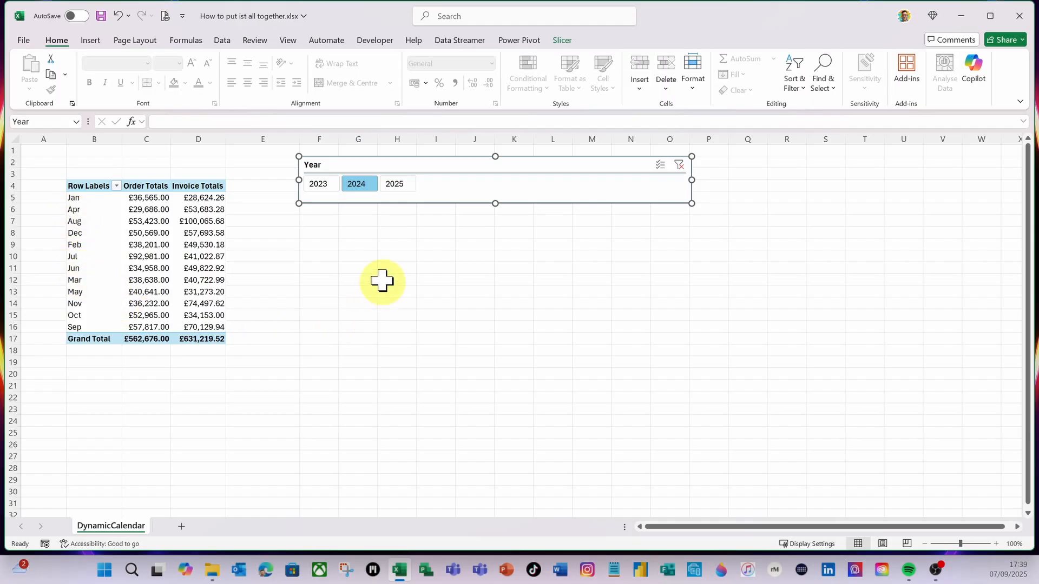
pyautogui.click(408, 190)
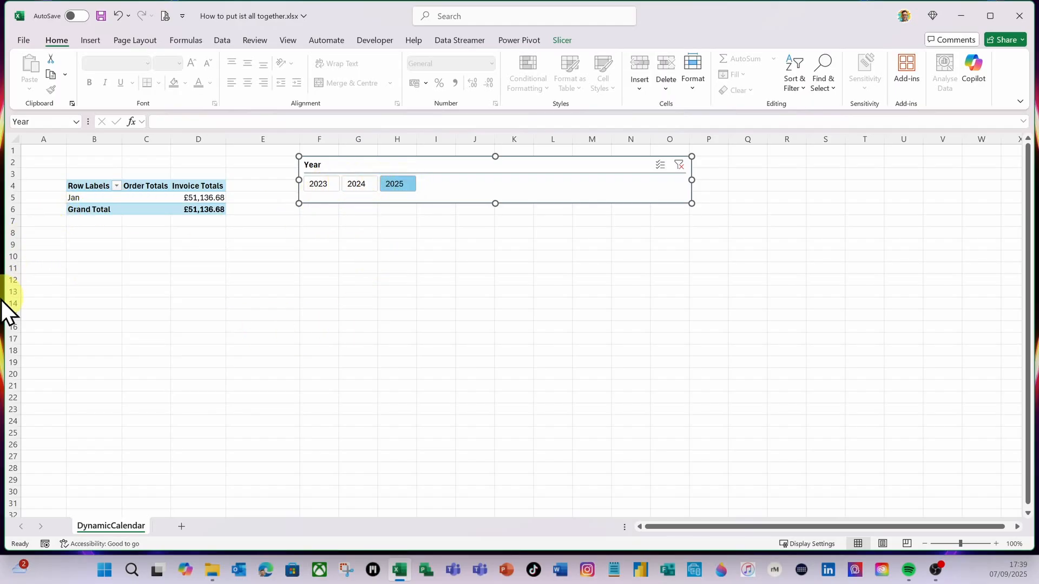
pyautogui.click(361, 188)
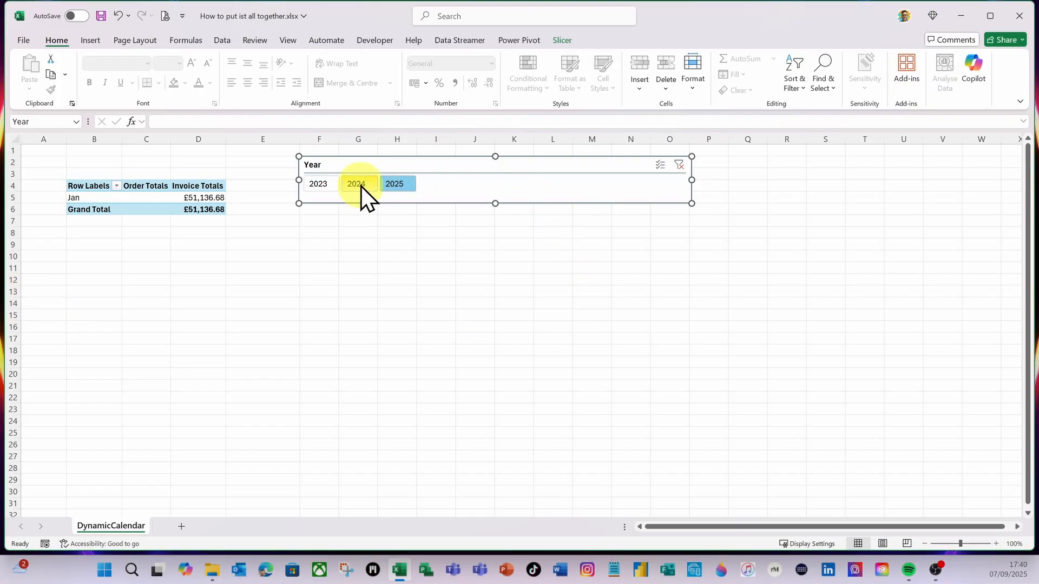
pyautogui.click(71, 198)
pyautogui.rightClick(79, 200)
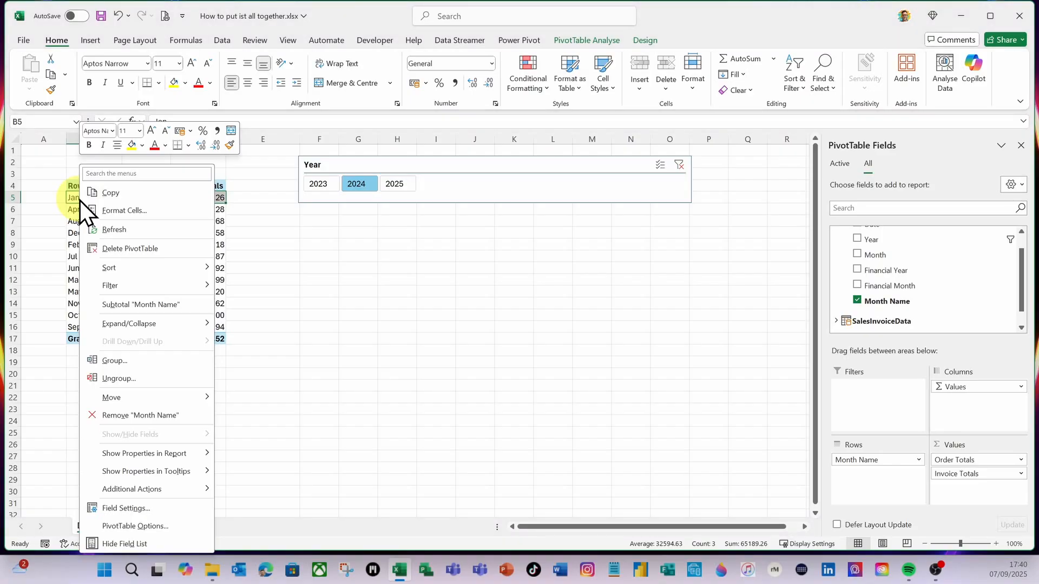
pyautogui.moveTo(144, 271)
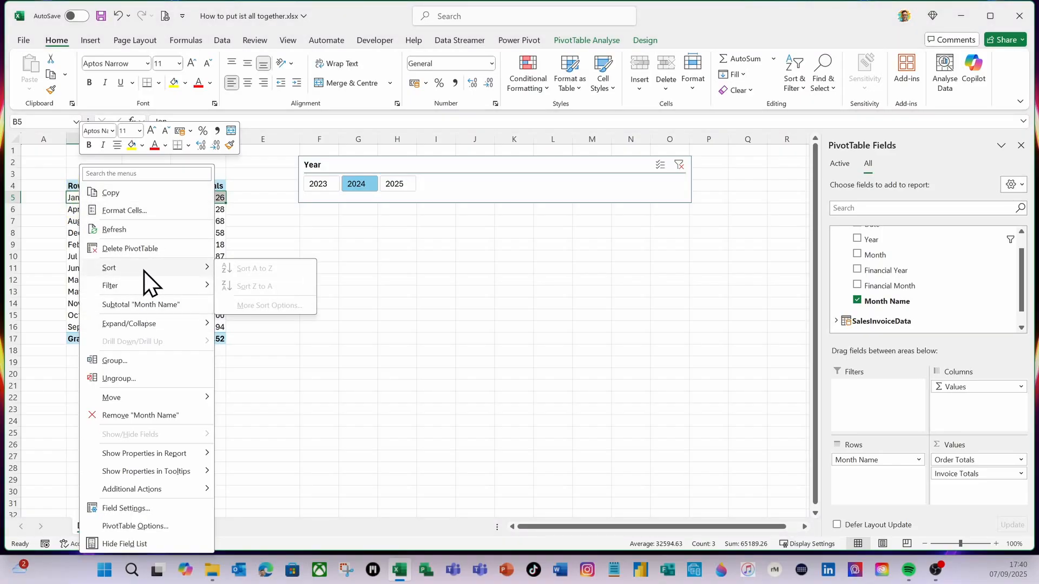
pyautogui.click(81, 260)
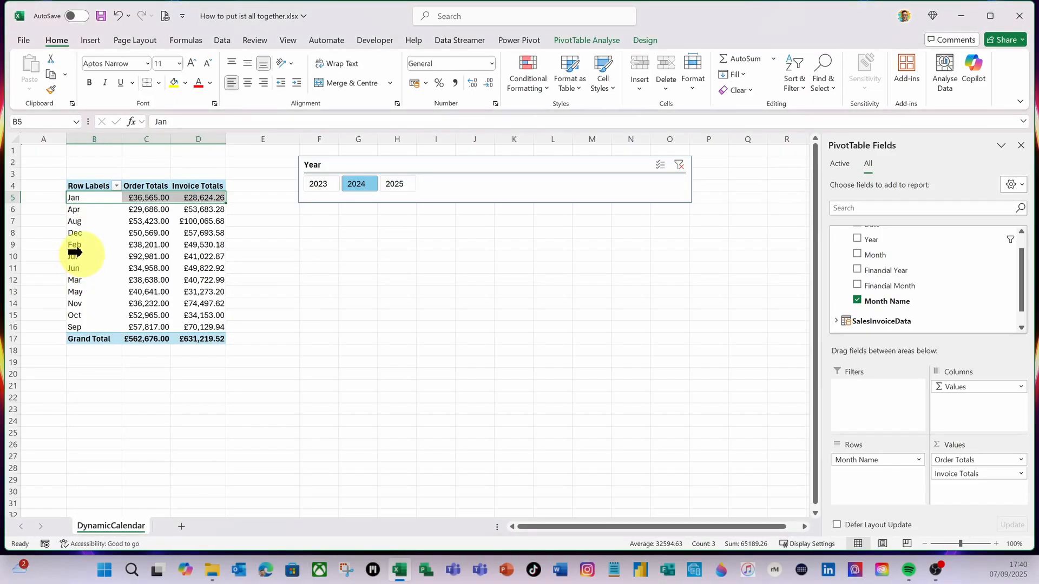
# Re-sort the PivotTable's row labels in ascending order by Month Name so the months run from January to December.
pyautogui.click(89, 205)
pyautogui.click(92, 198)
pyautogui.rightClick(92, 199)
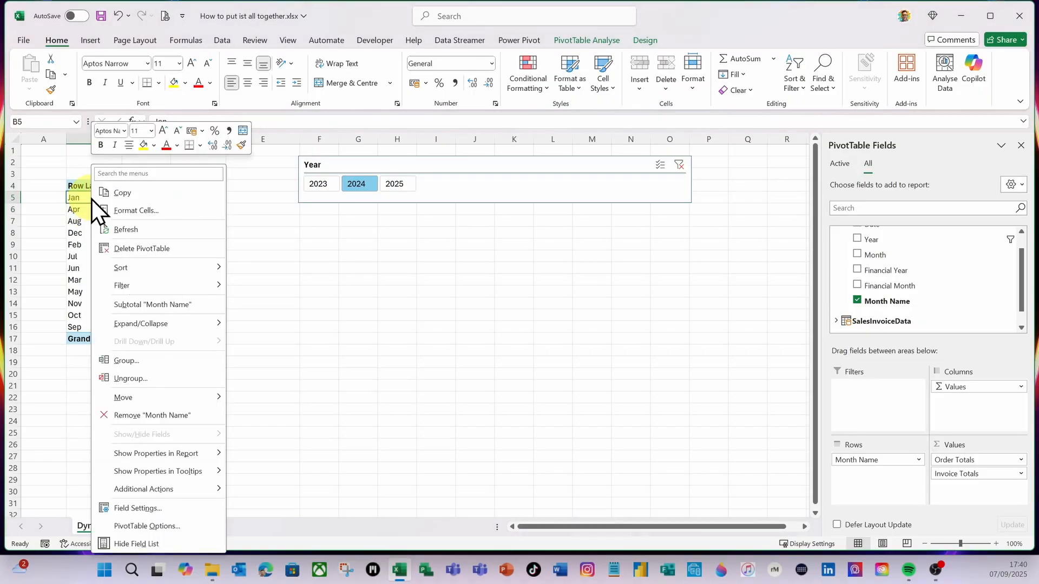
pyautogui.moveTo(153, 269)
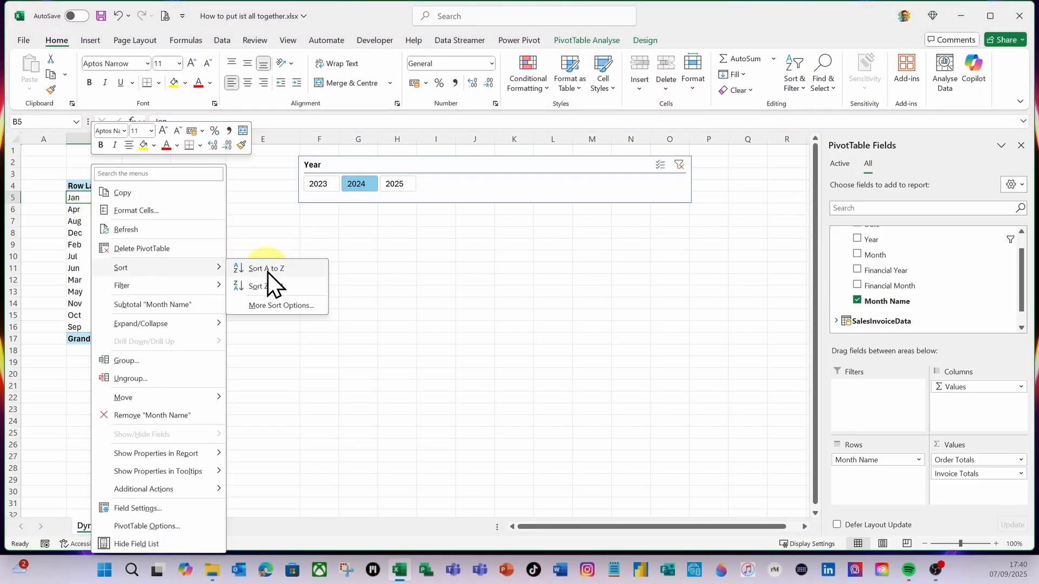
pyautogui.click(273, 305)
pyautogui.click(290, 145)
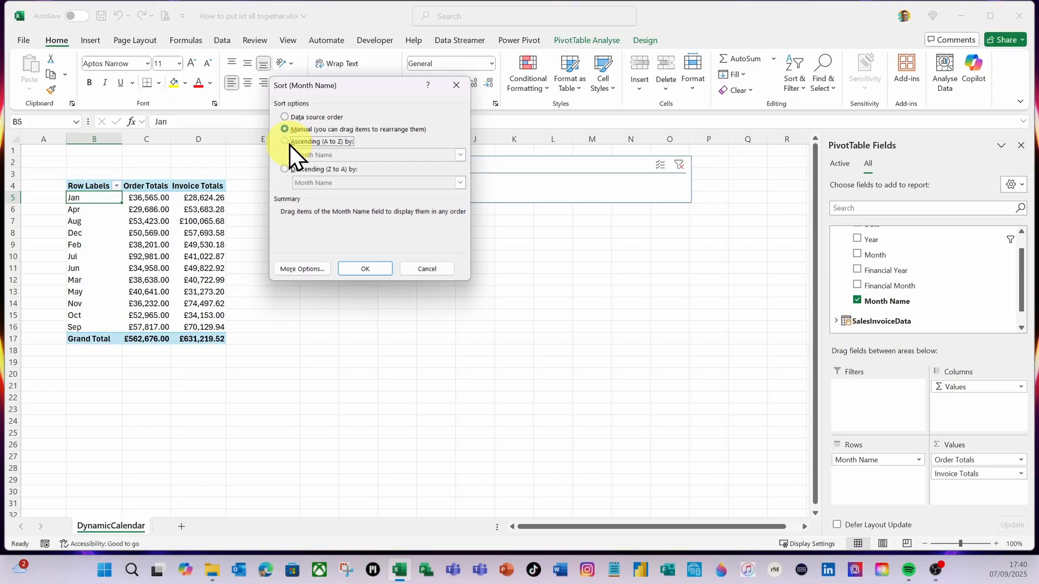
pyautogui.click(304, 269)
pyautogui.click(386, 277)
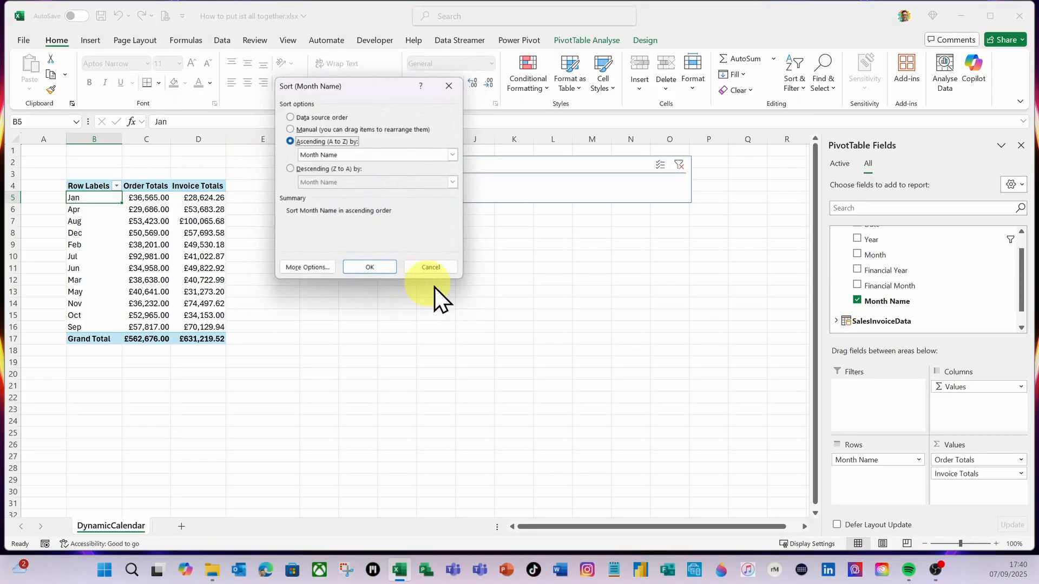
pyautogui.click(375, 276)
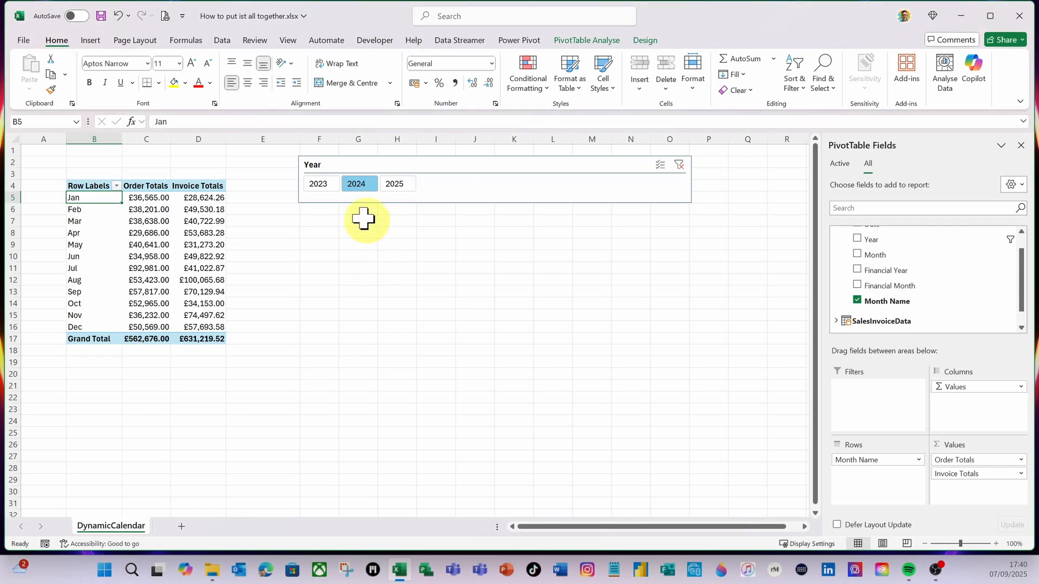
# Check the month order for 2023 and 2024 with the Year slicer, leaving the filter on 2023.
pyautogui.click(316, 184)
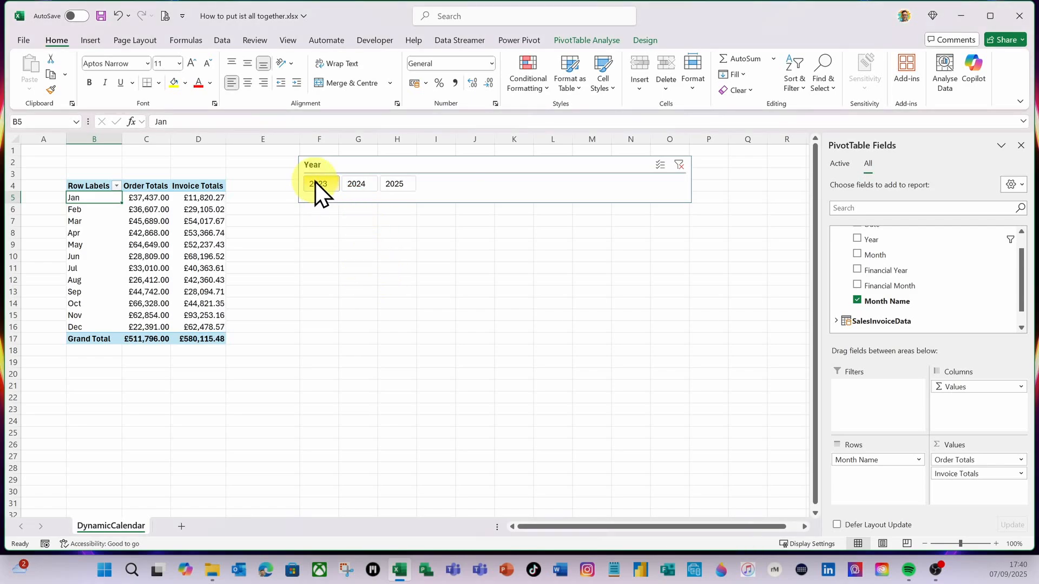
pyautogui.click(357, 184)
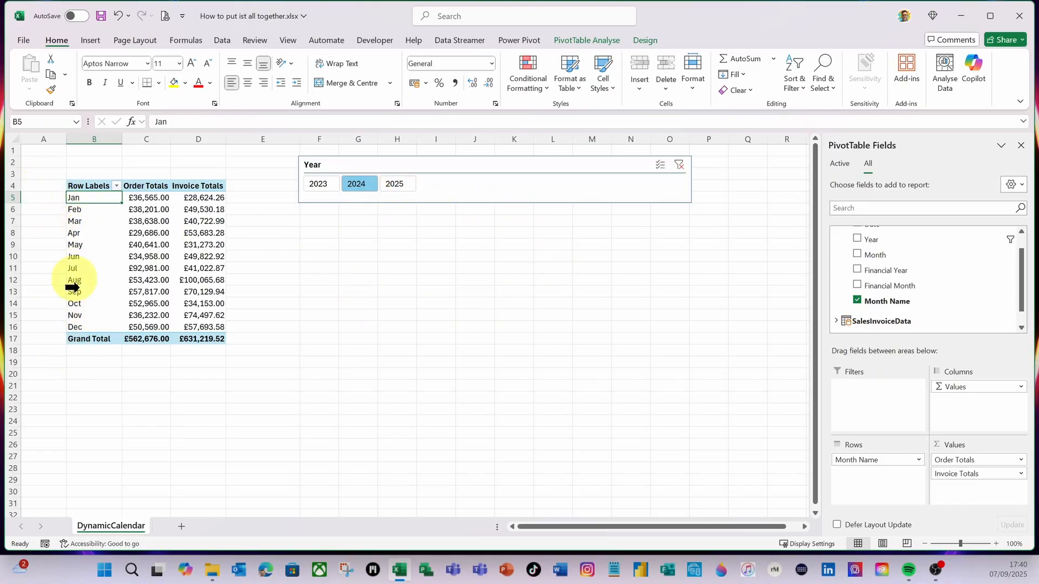
pyautogui.click(324, 186)
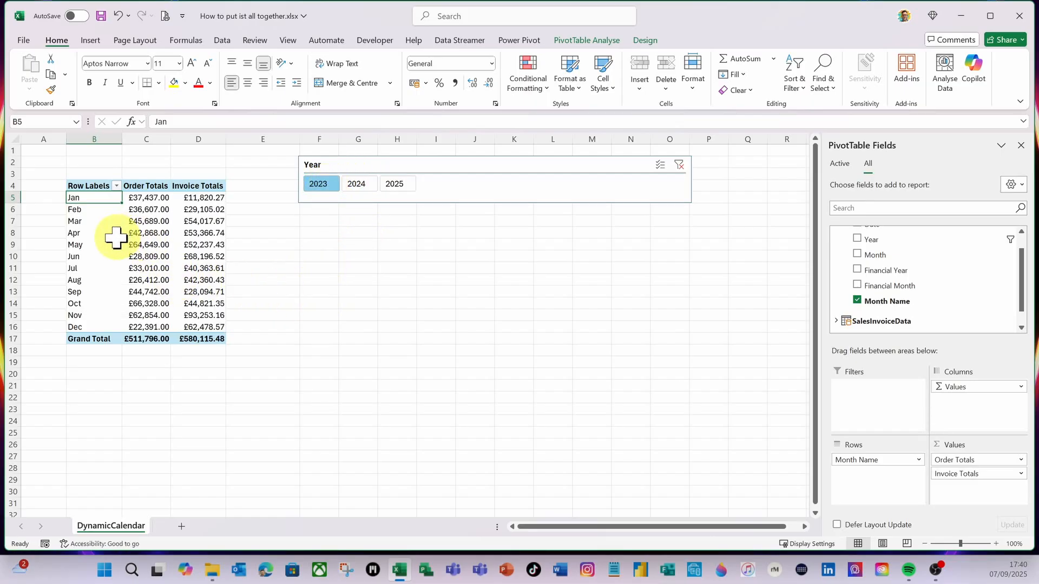
# Insert a 2-D clustered column PivotChart from the PivotTable and hide all field buttons on it.
pyautogui.click(137, 257)
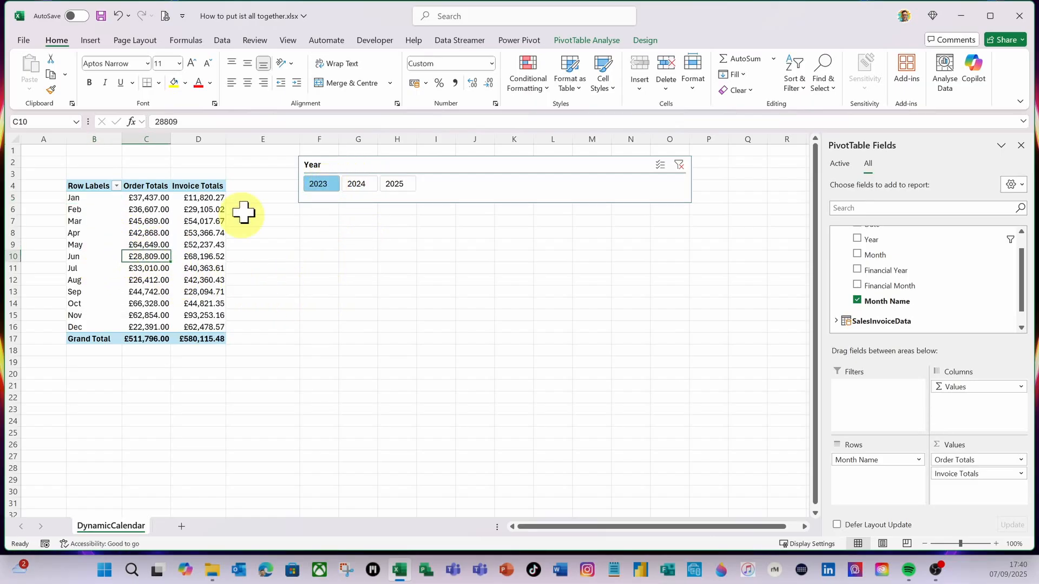
pyautogui.click(89, 41)
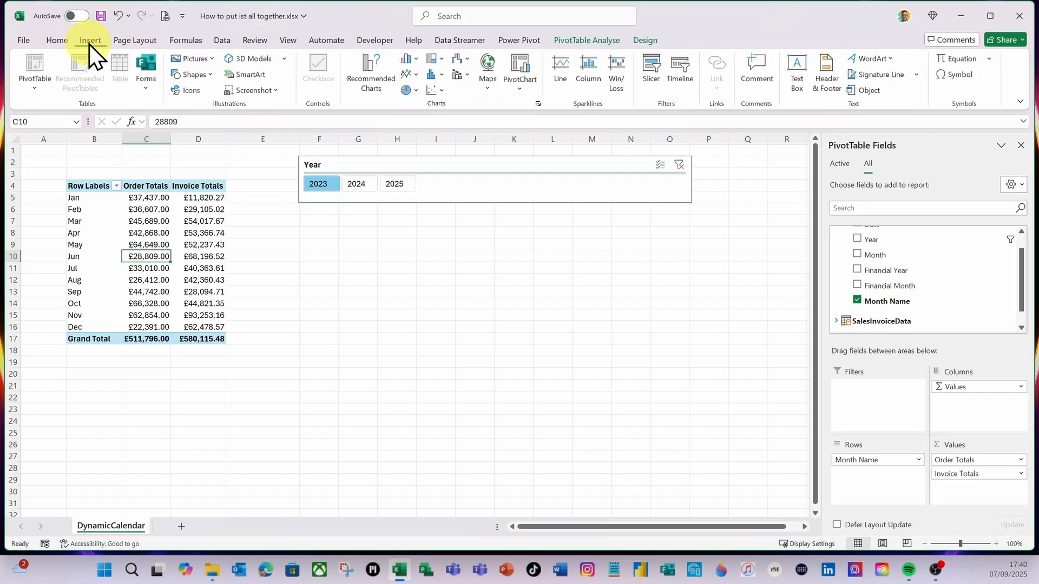
pyautogui.click(417, 60)
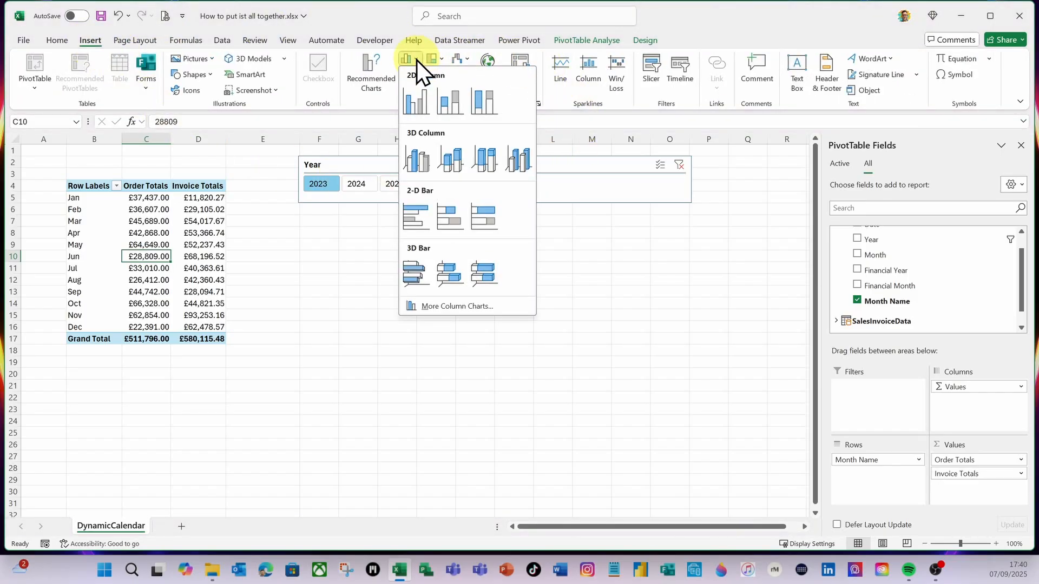
pyautogui.click(420, 111)
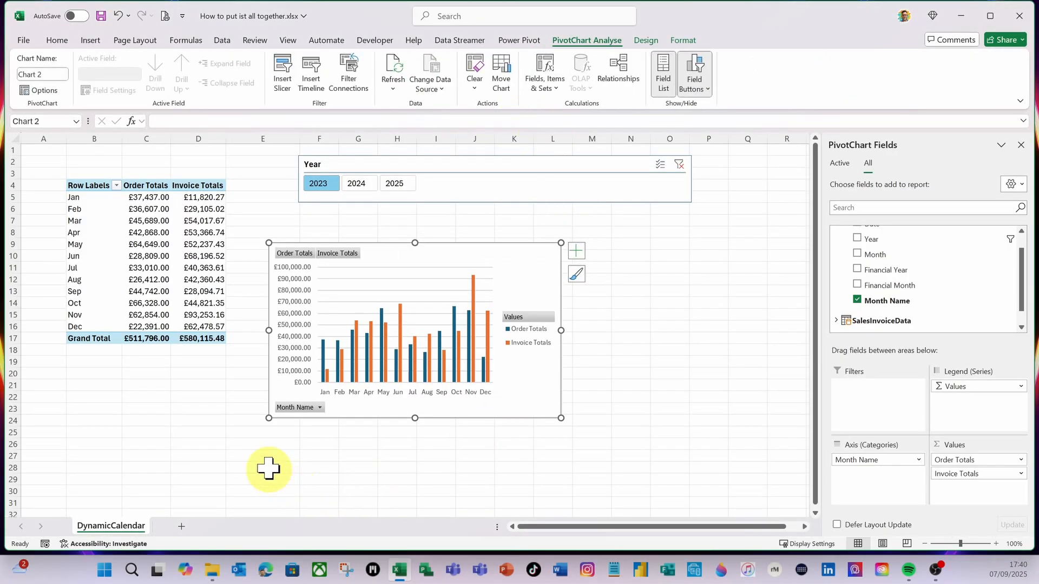
pyautogui.rightClick(303, 408)
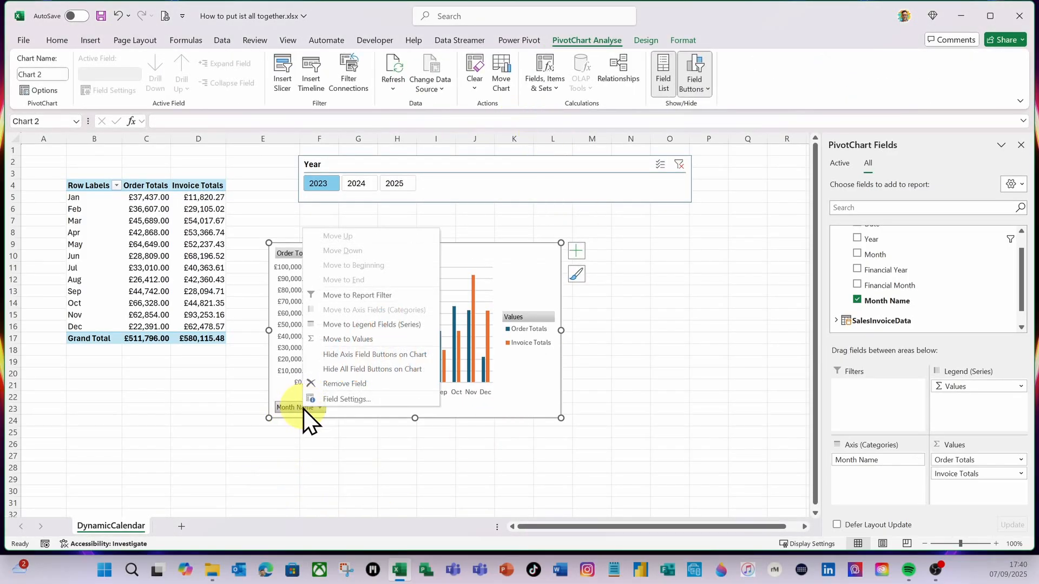
pyautogui.click(359, 370)
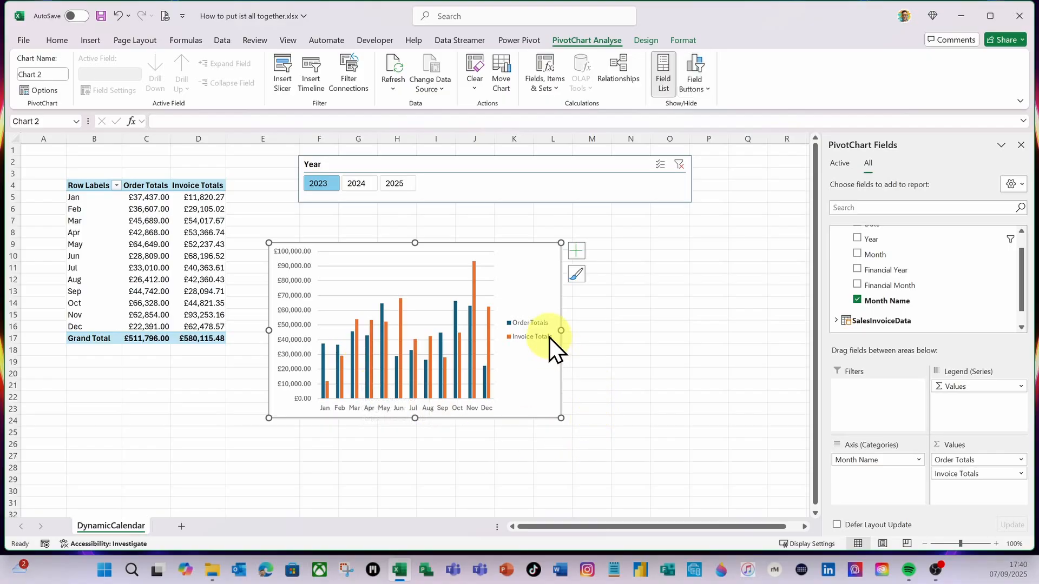
# Enlarge the PivotChart to align with the Year slicer's right edge and start just below it, and filter to 2024.
pyautogui.moveTo(561, 330); pyautogui.dragTo(691, 326)
pyautogui.moveTo(480, 244); pyautogui.dragTo(480, 215)
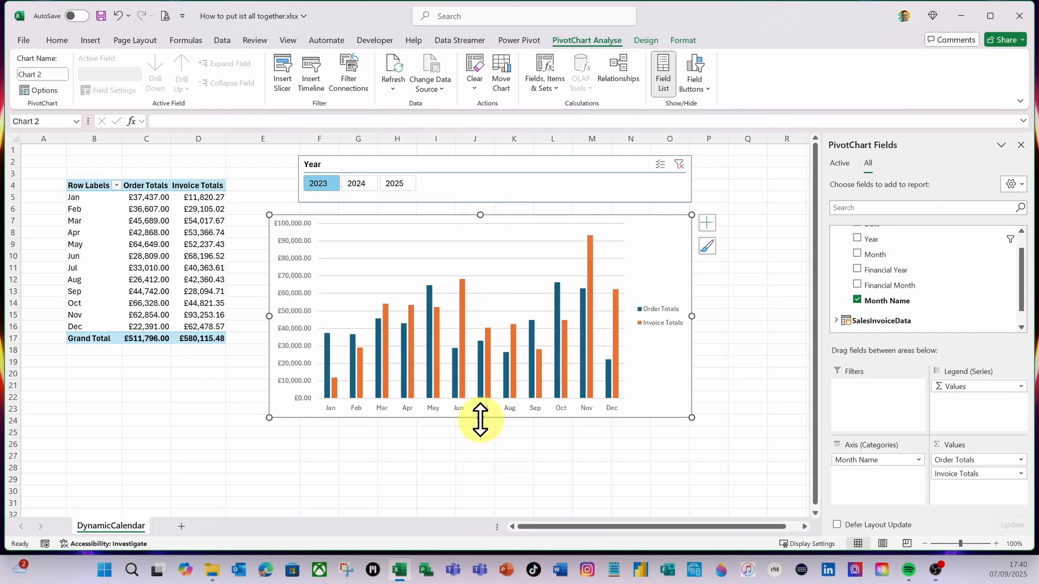
pyautogui.click(355, 184)
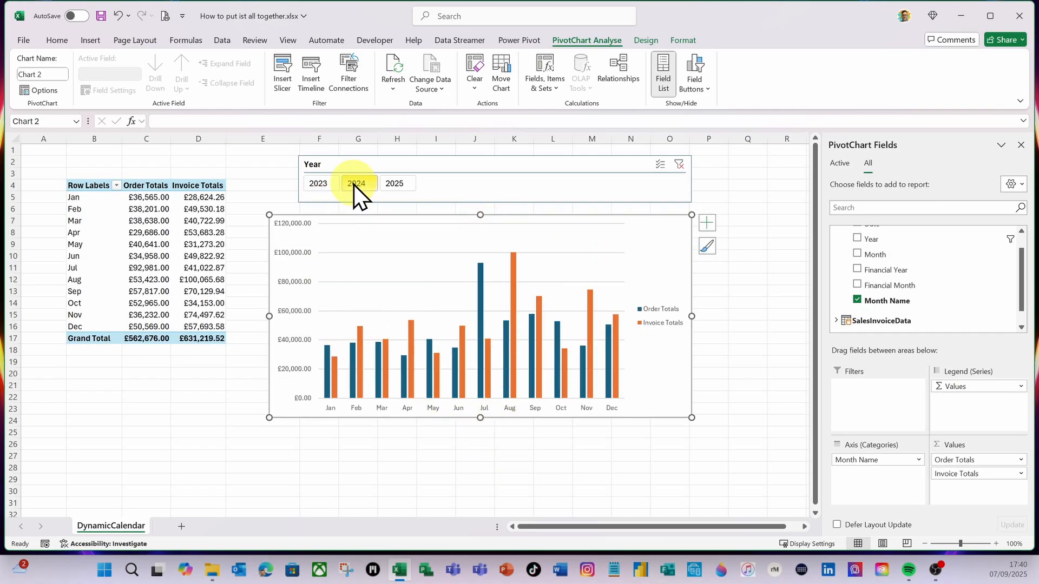